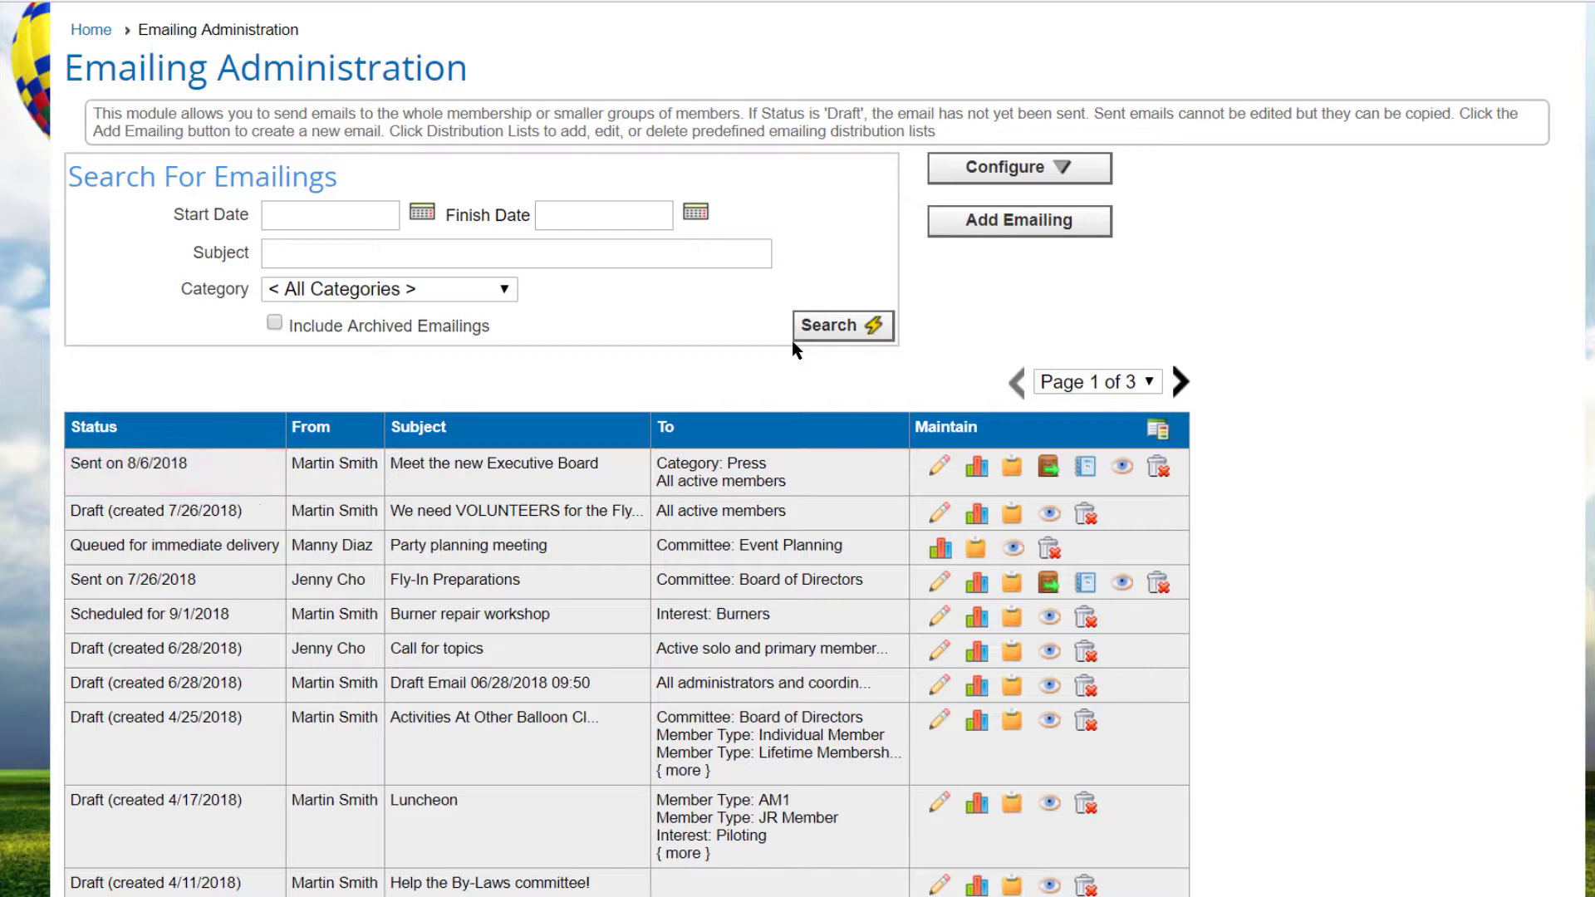
Step: Search all emailing categories with archived emailings included
left_click(274, 324)
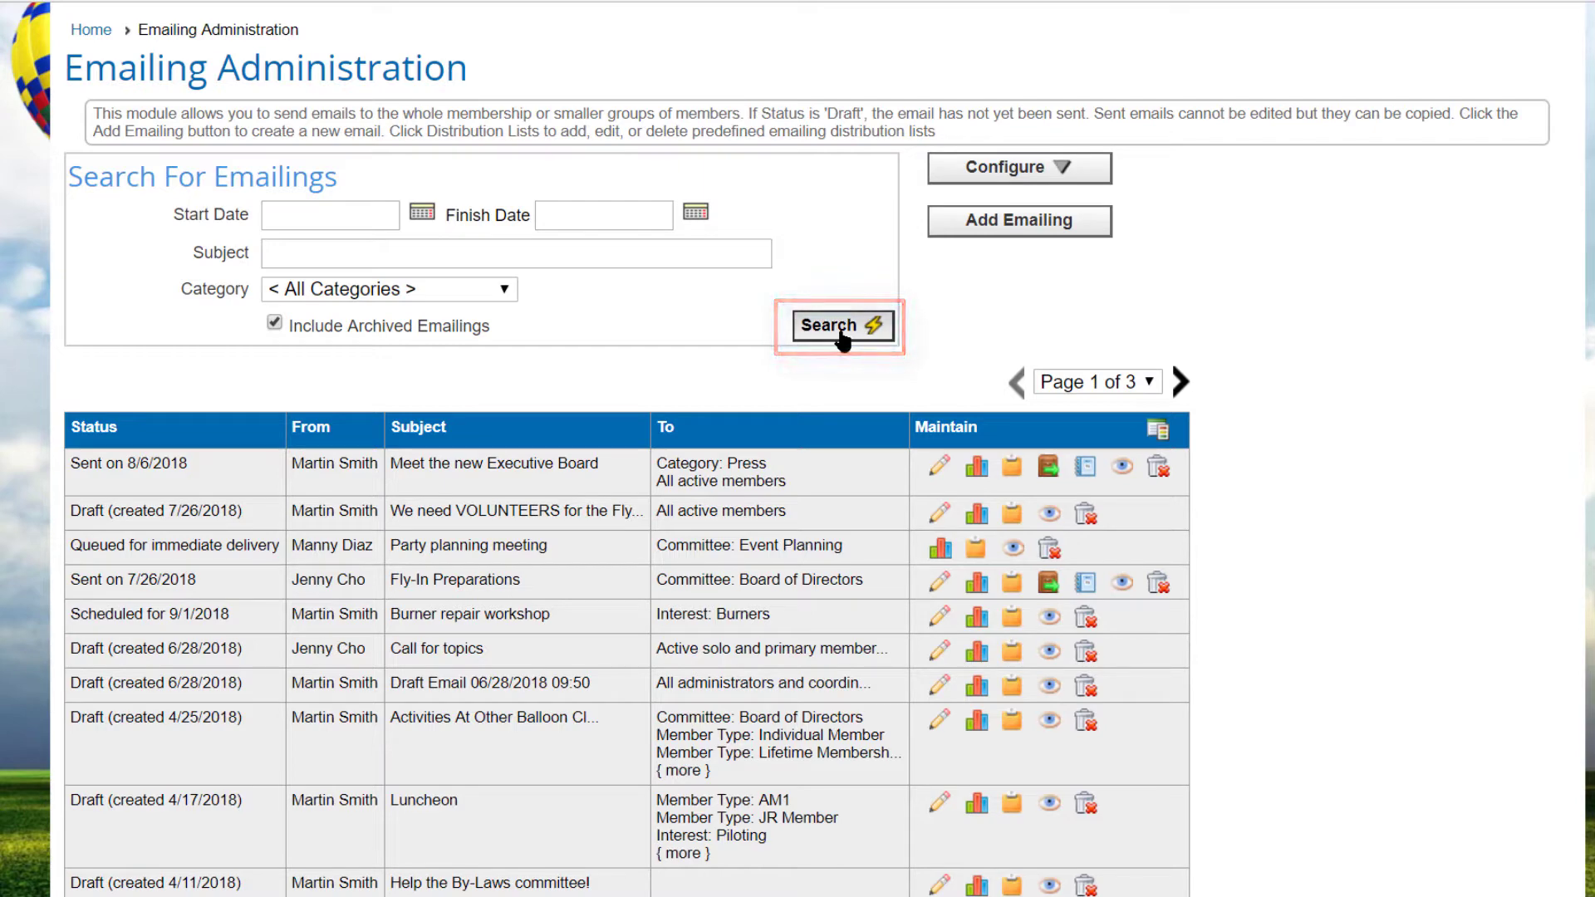
left_click(842, 326)
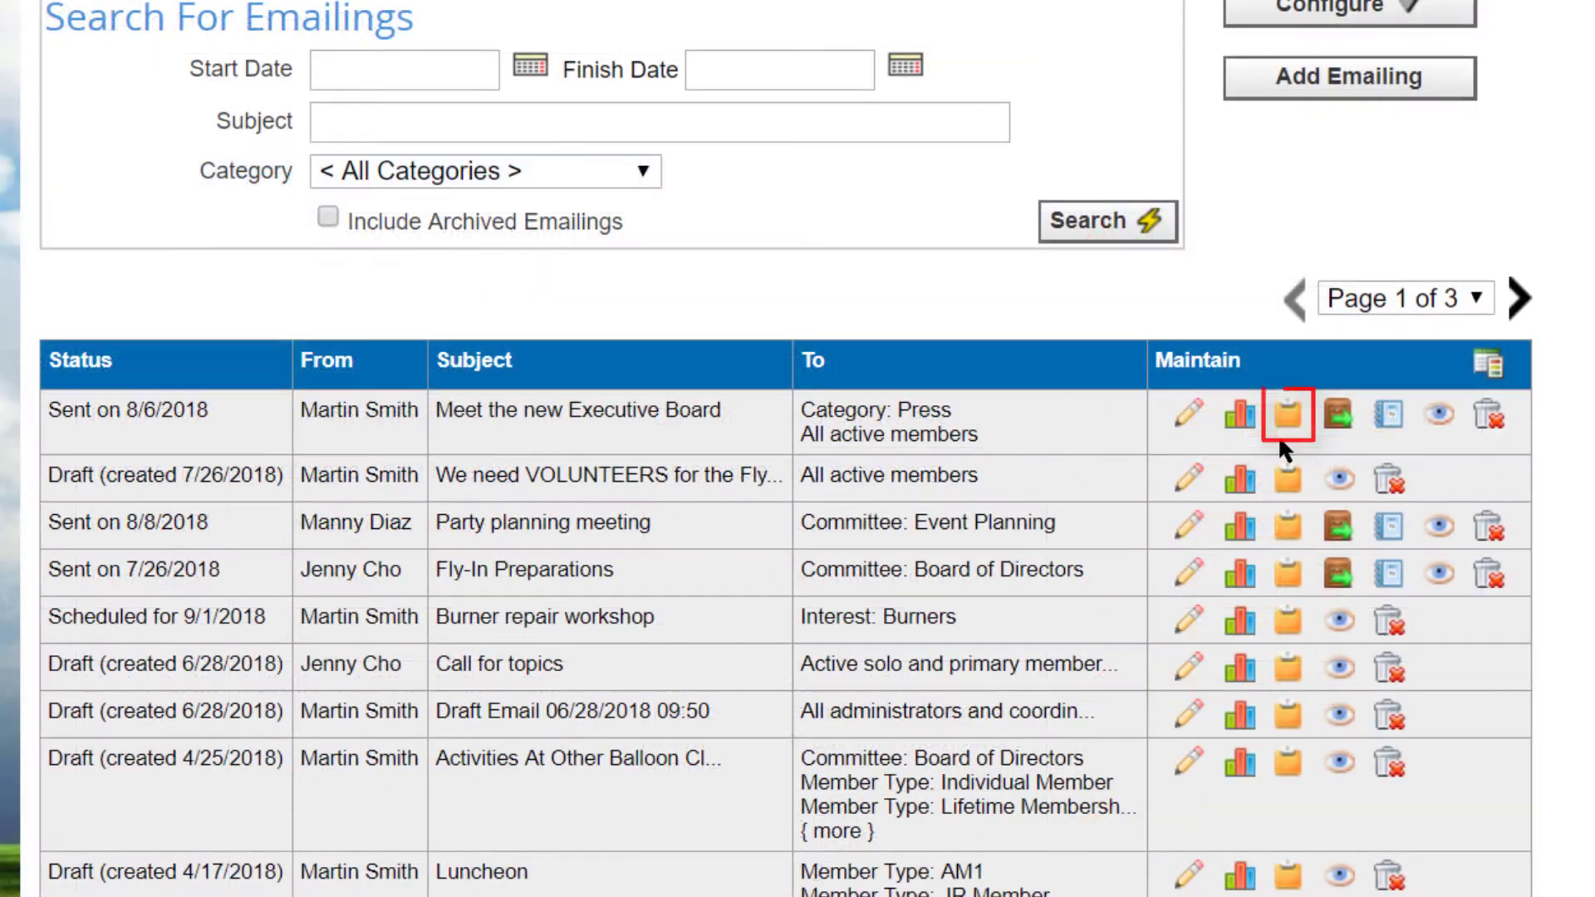
Step: Copy the sent "Meet the new Executive Board" emailing and read through the original message in the email viewer
left_click(1282, 434)
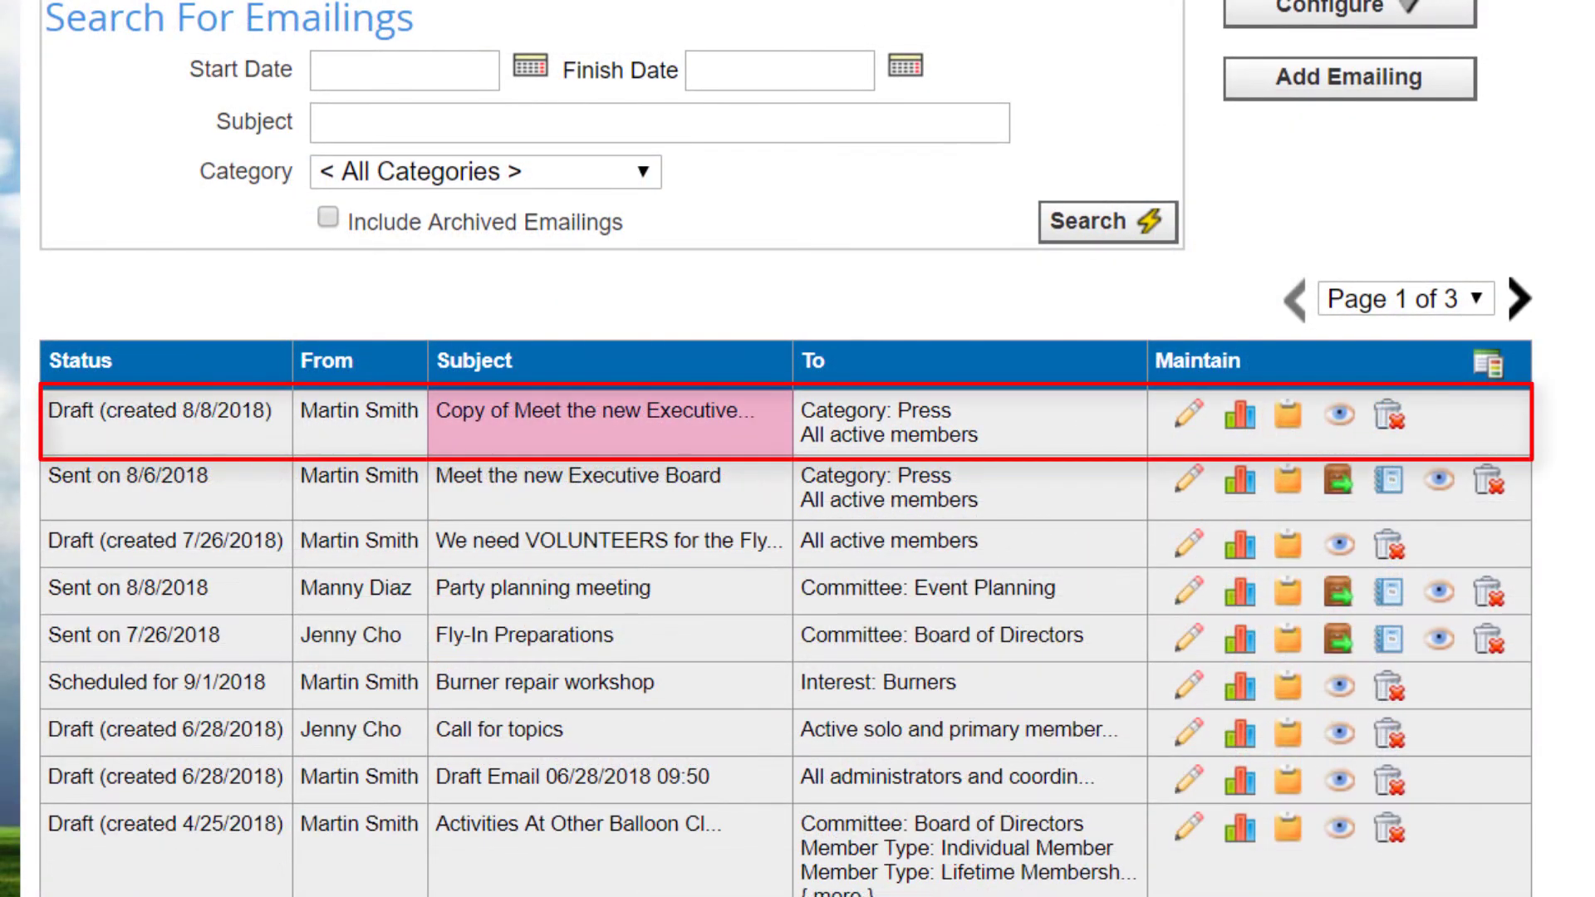
scroll(786, 449, "down", 1)
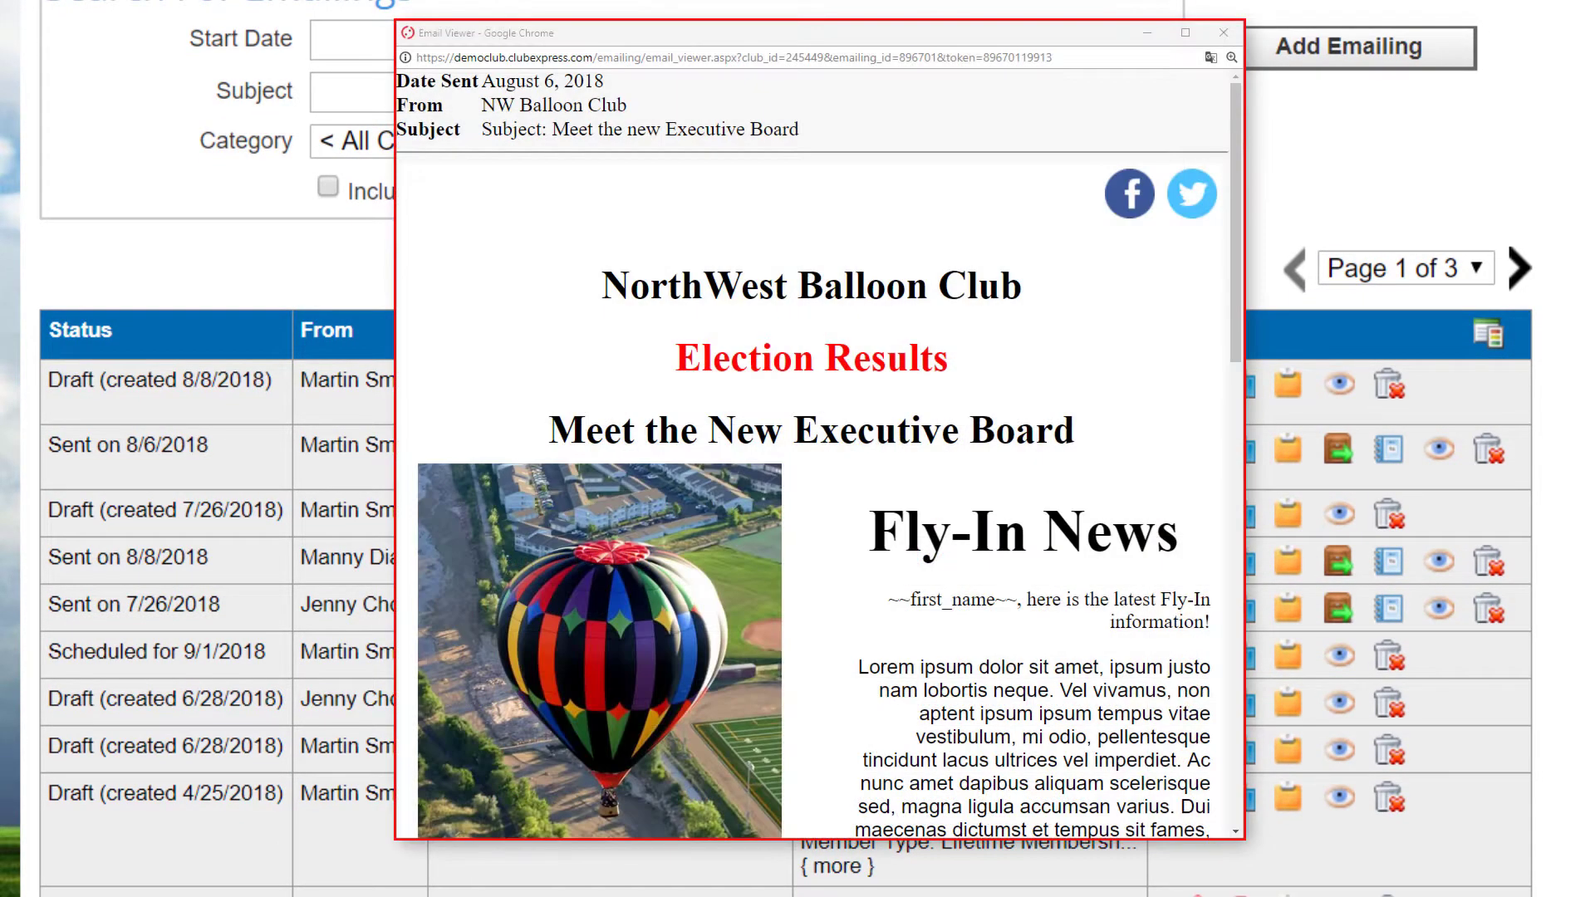
left_click_drag(1236, 170, 1228, 632)
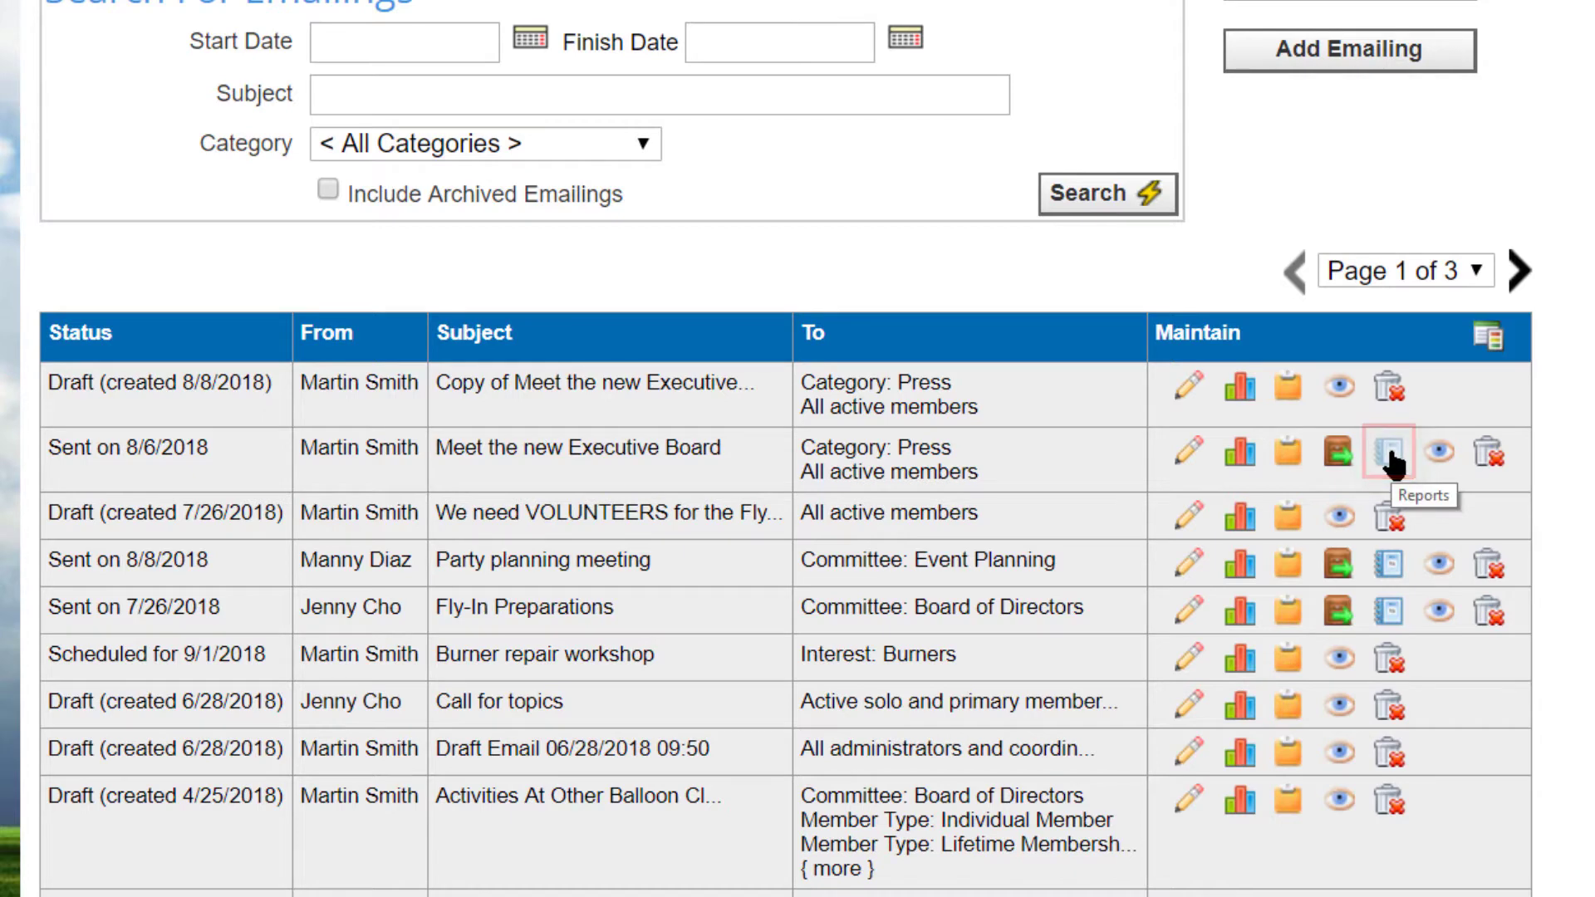
Step: View the report types available for the sent "Meet the new Executive Board" emailing without running one
left_click(1389, 455)
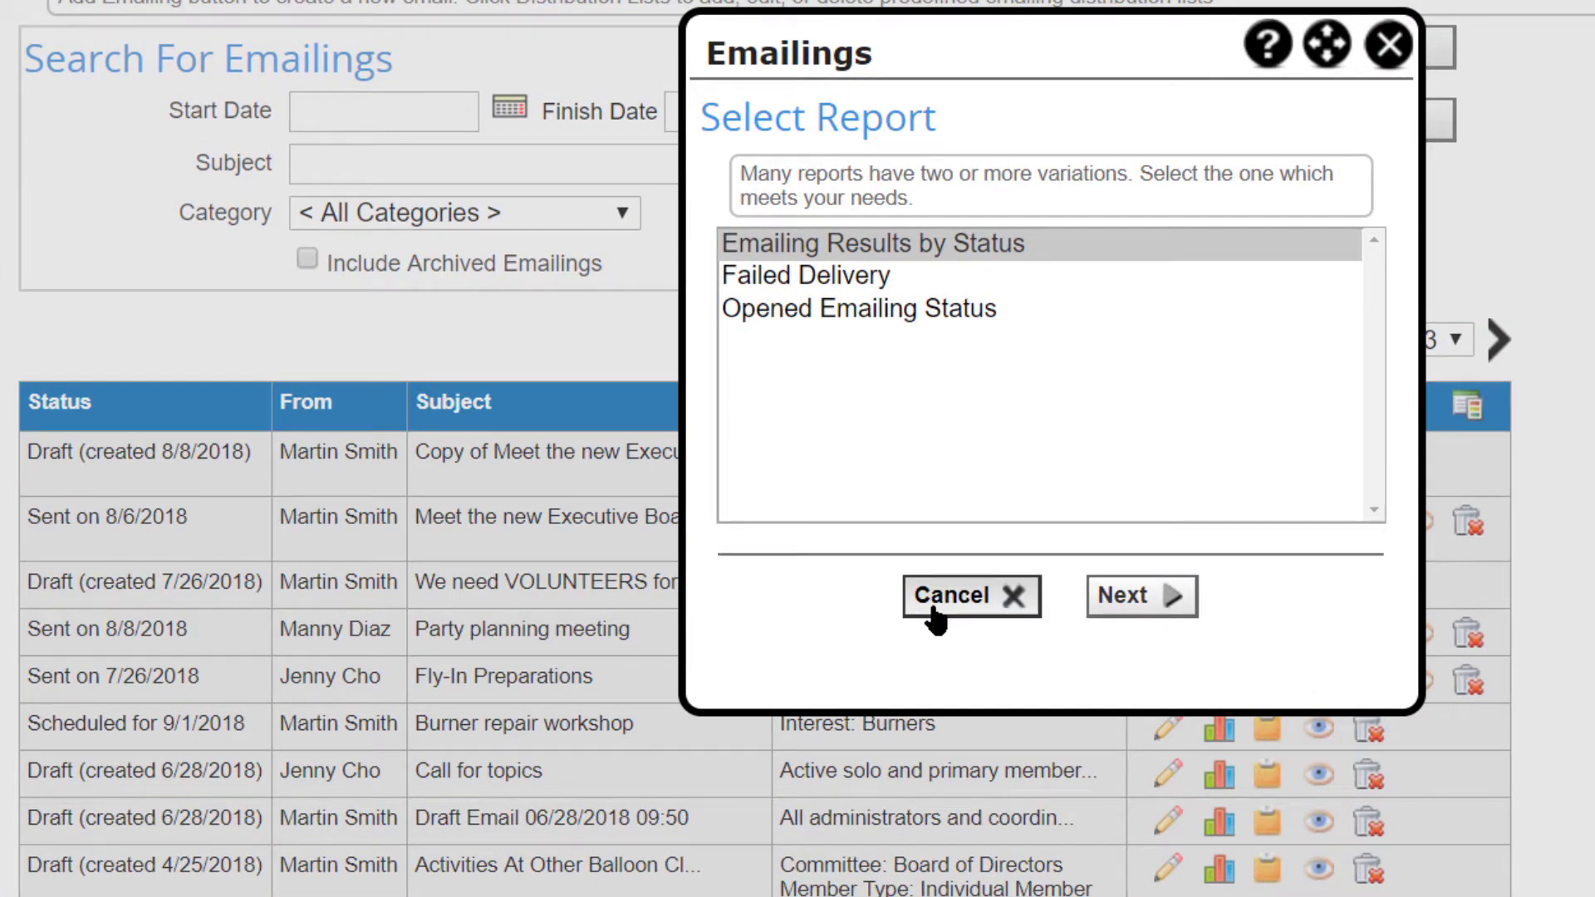
left_click(934, 615)
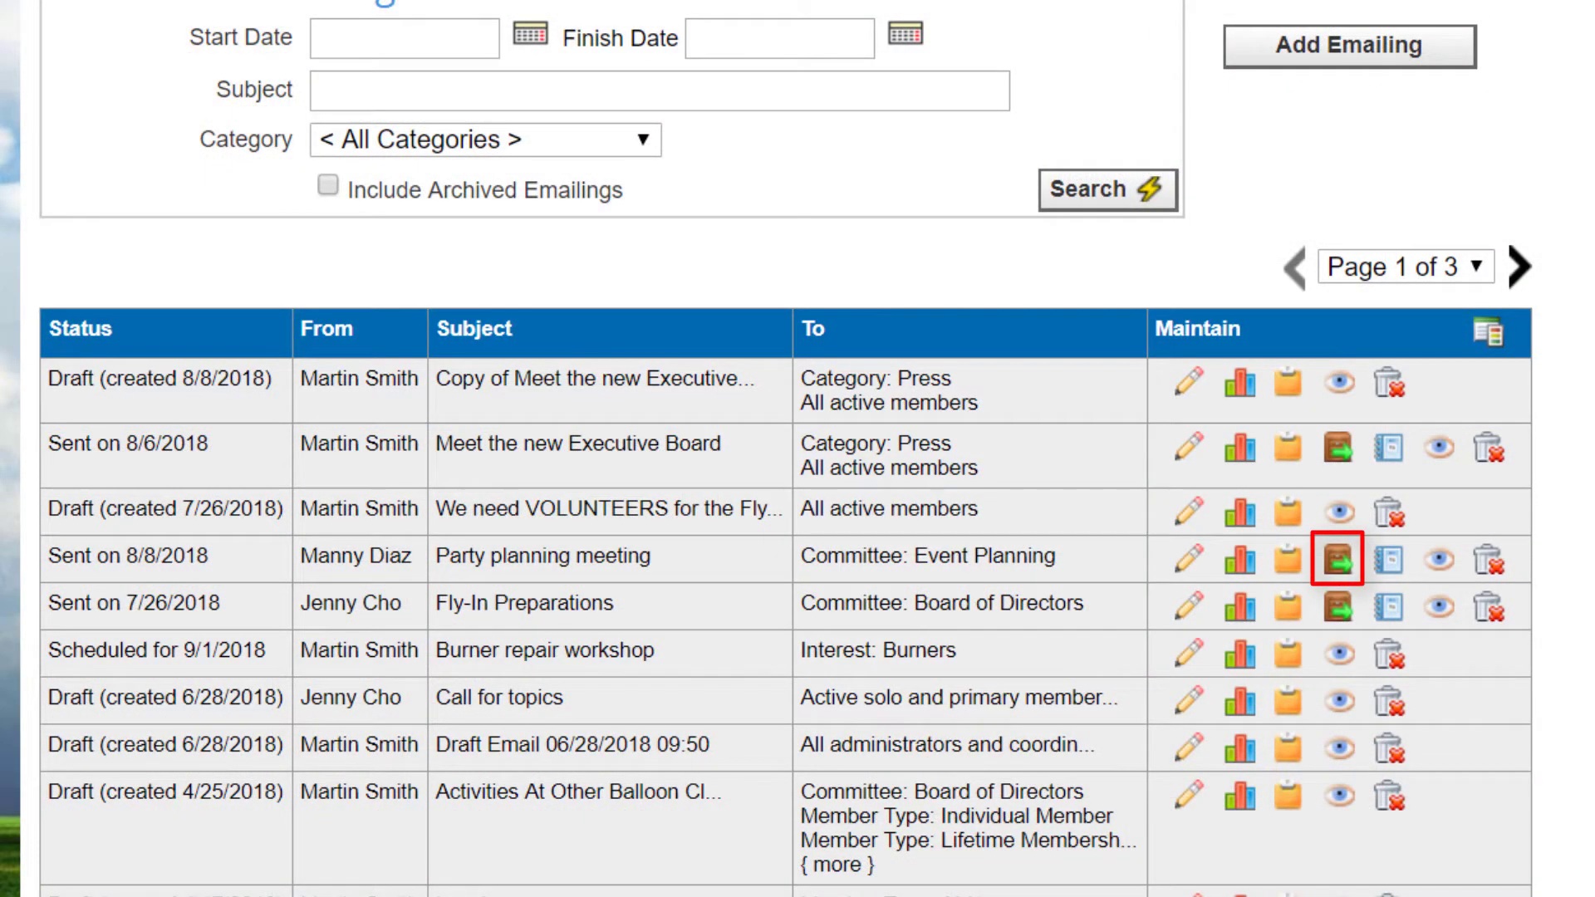
Step: Archive the "Party planning meeting" emailing and dismiss the message
left_click(1339, 562)
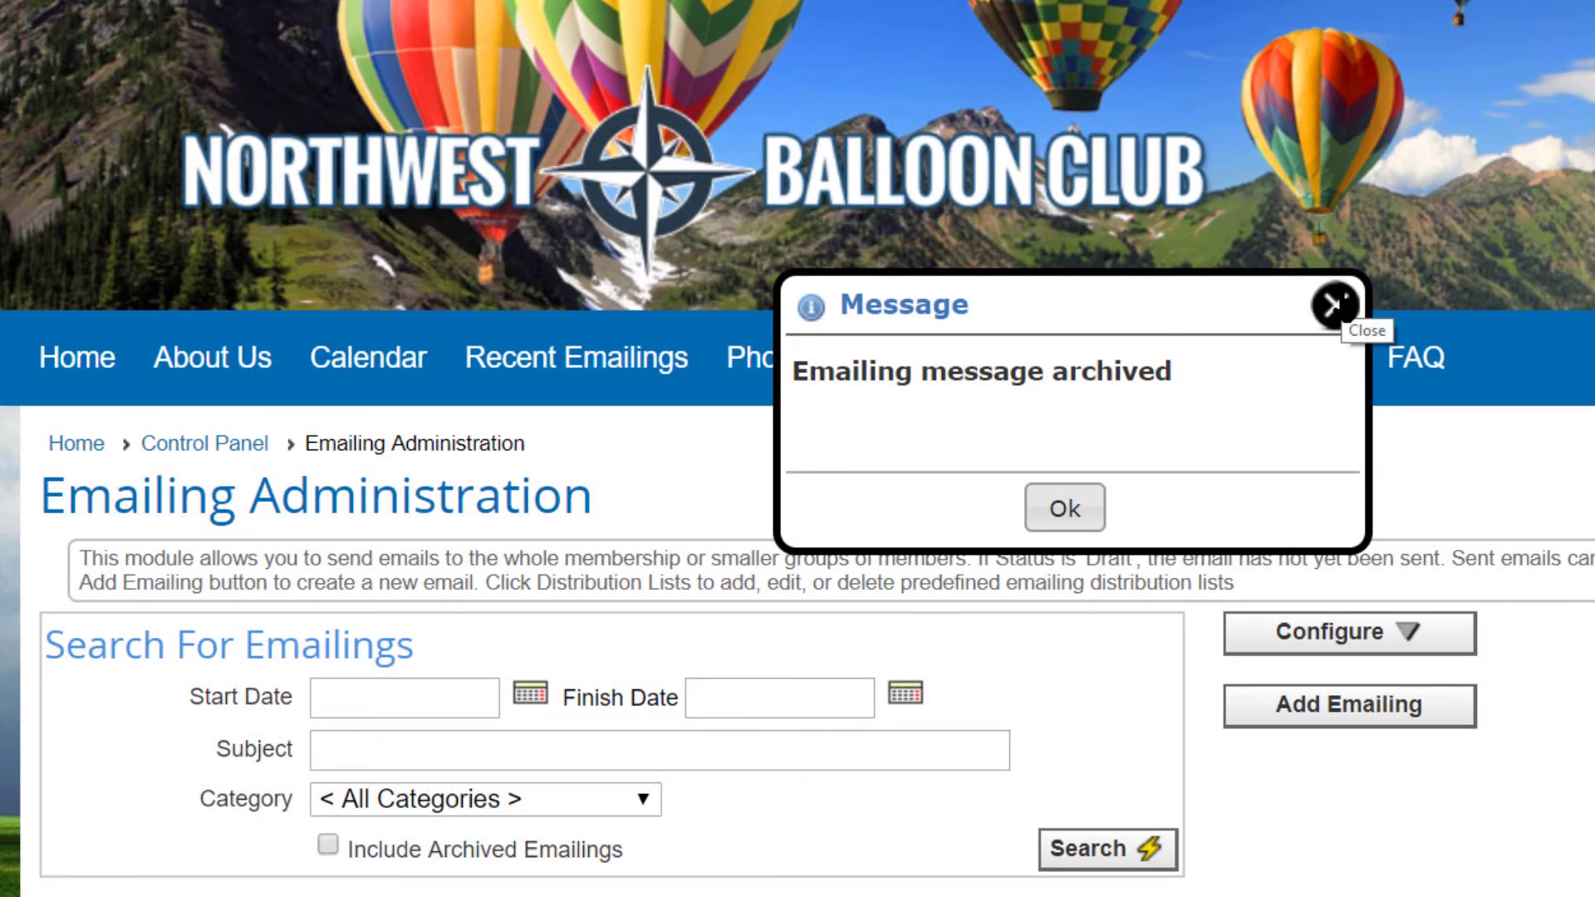
left_click(1335, 304)
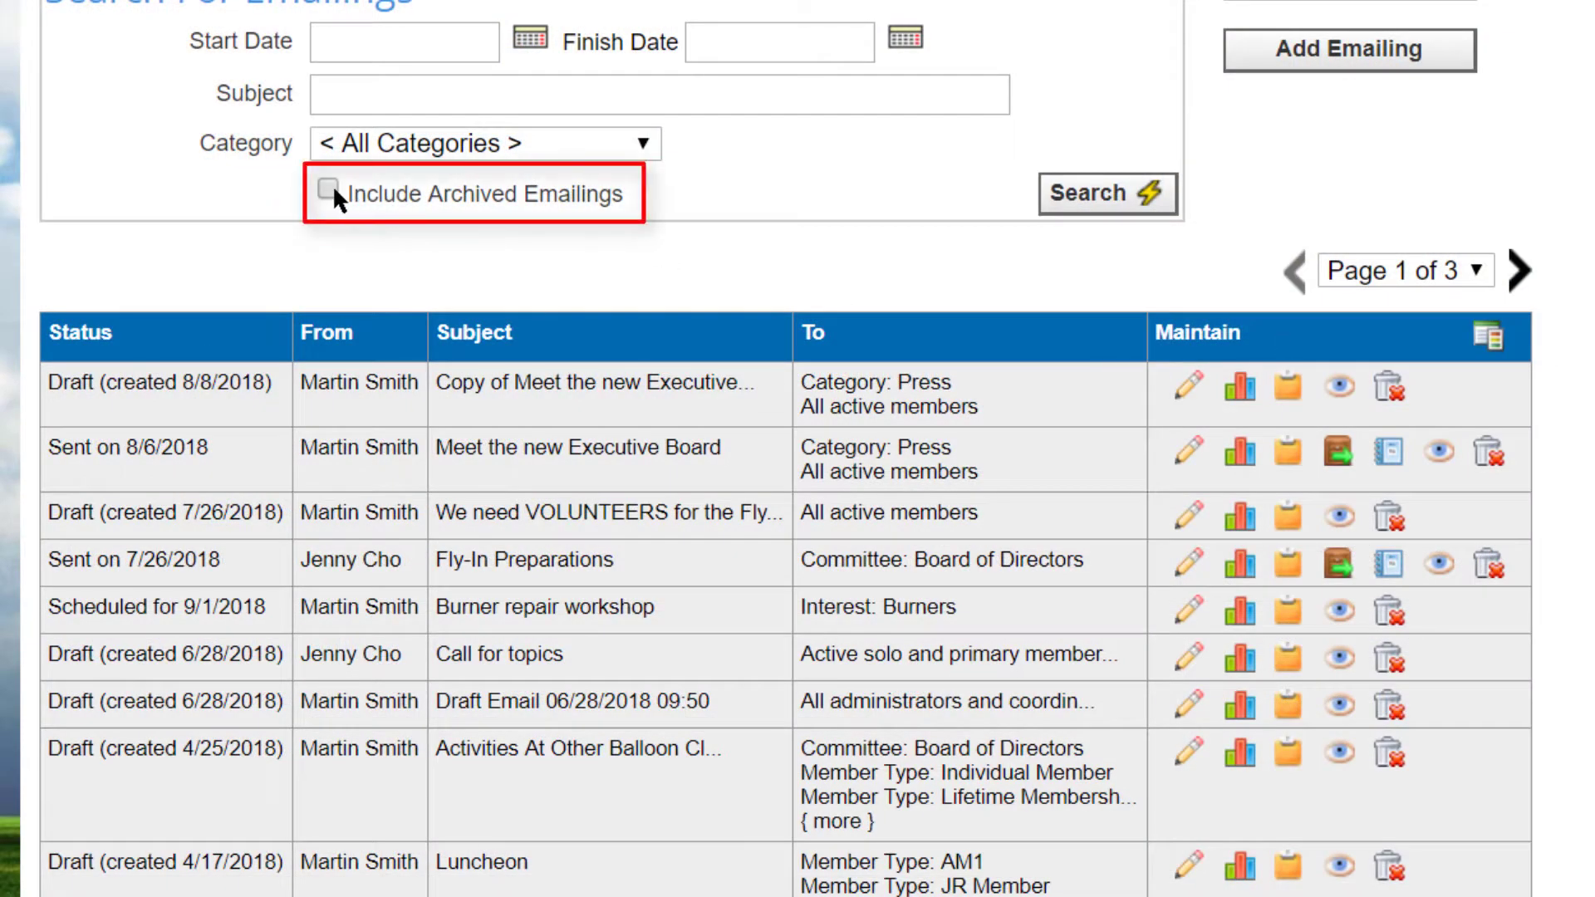
Step: Search again with archived emailings included and unarchive the "Party planning meeting" emailing
left_click(331, 187)
left_click(1105, 194)
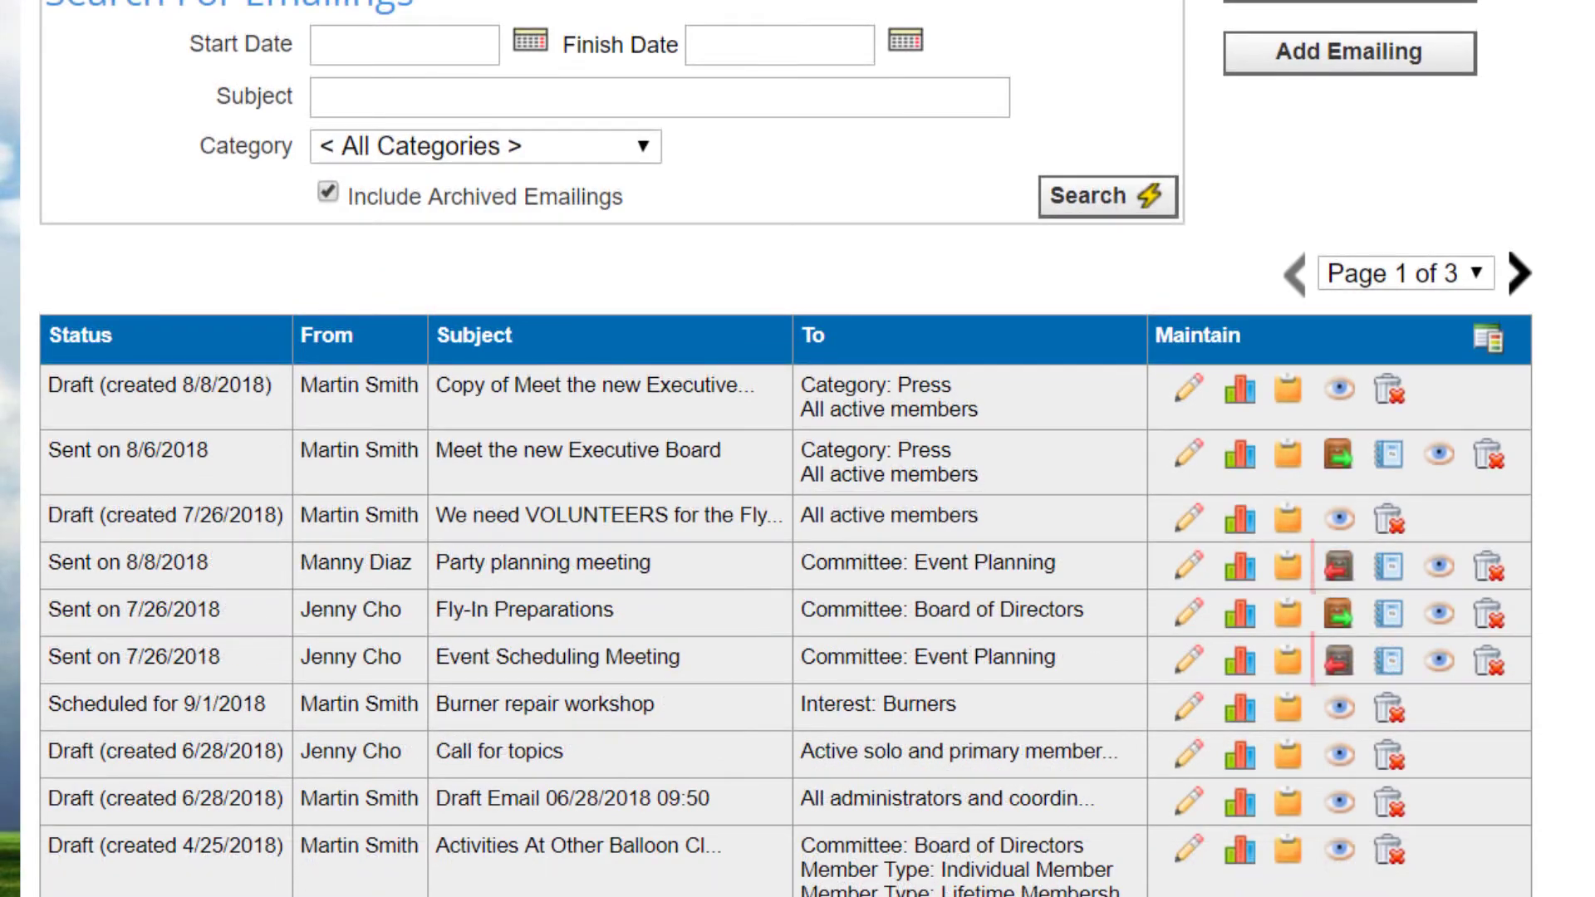
left_click(1339, 568)
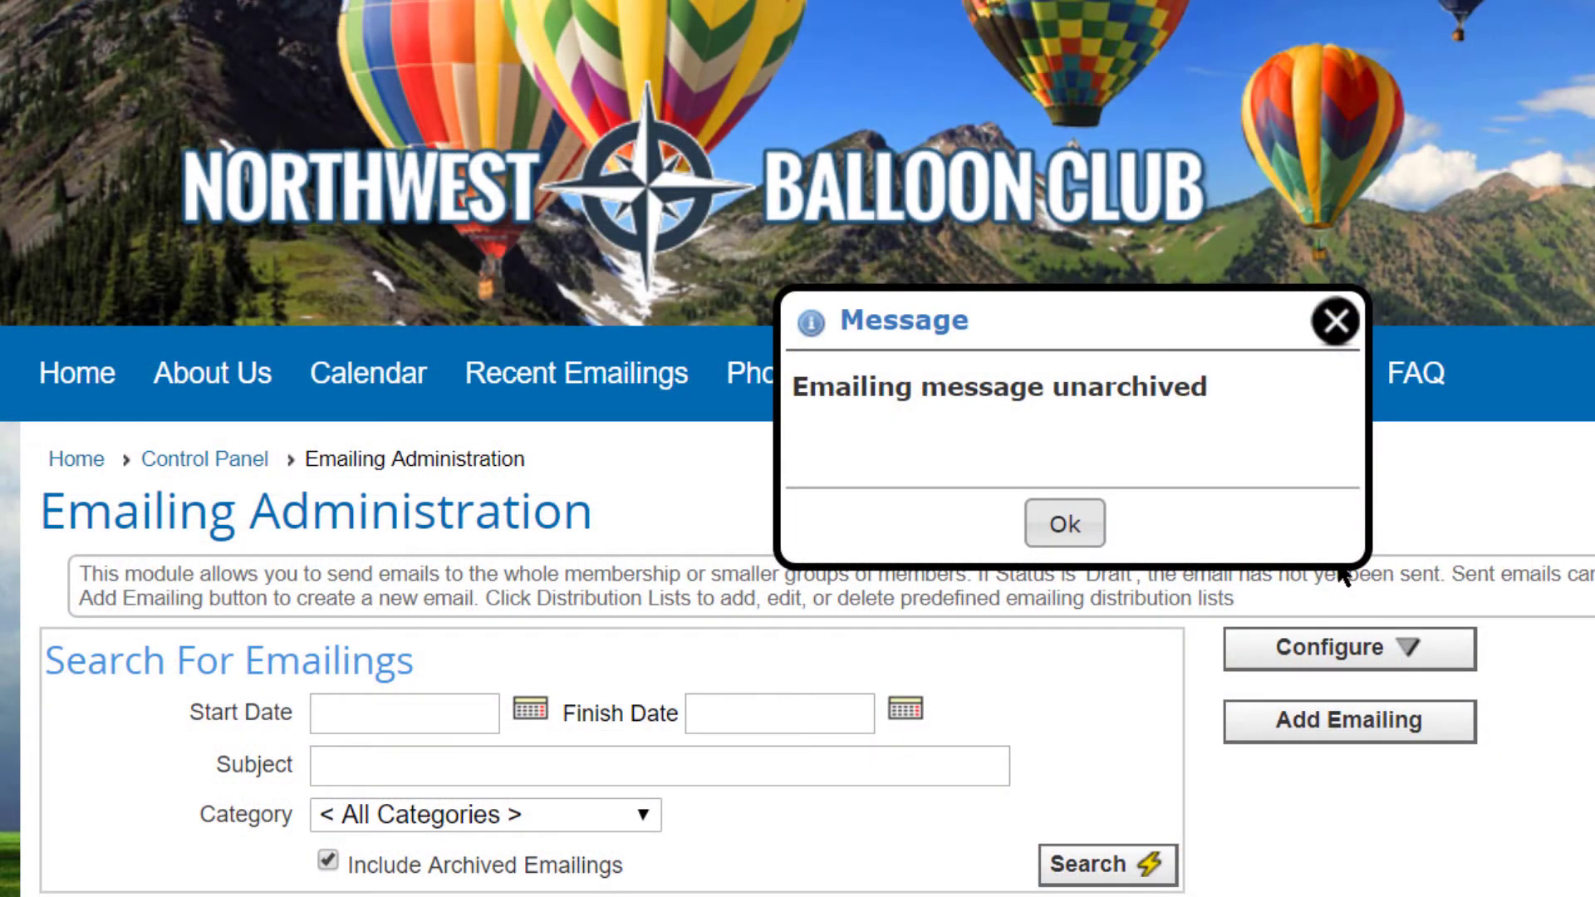
left_click(1045, 539)
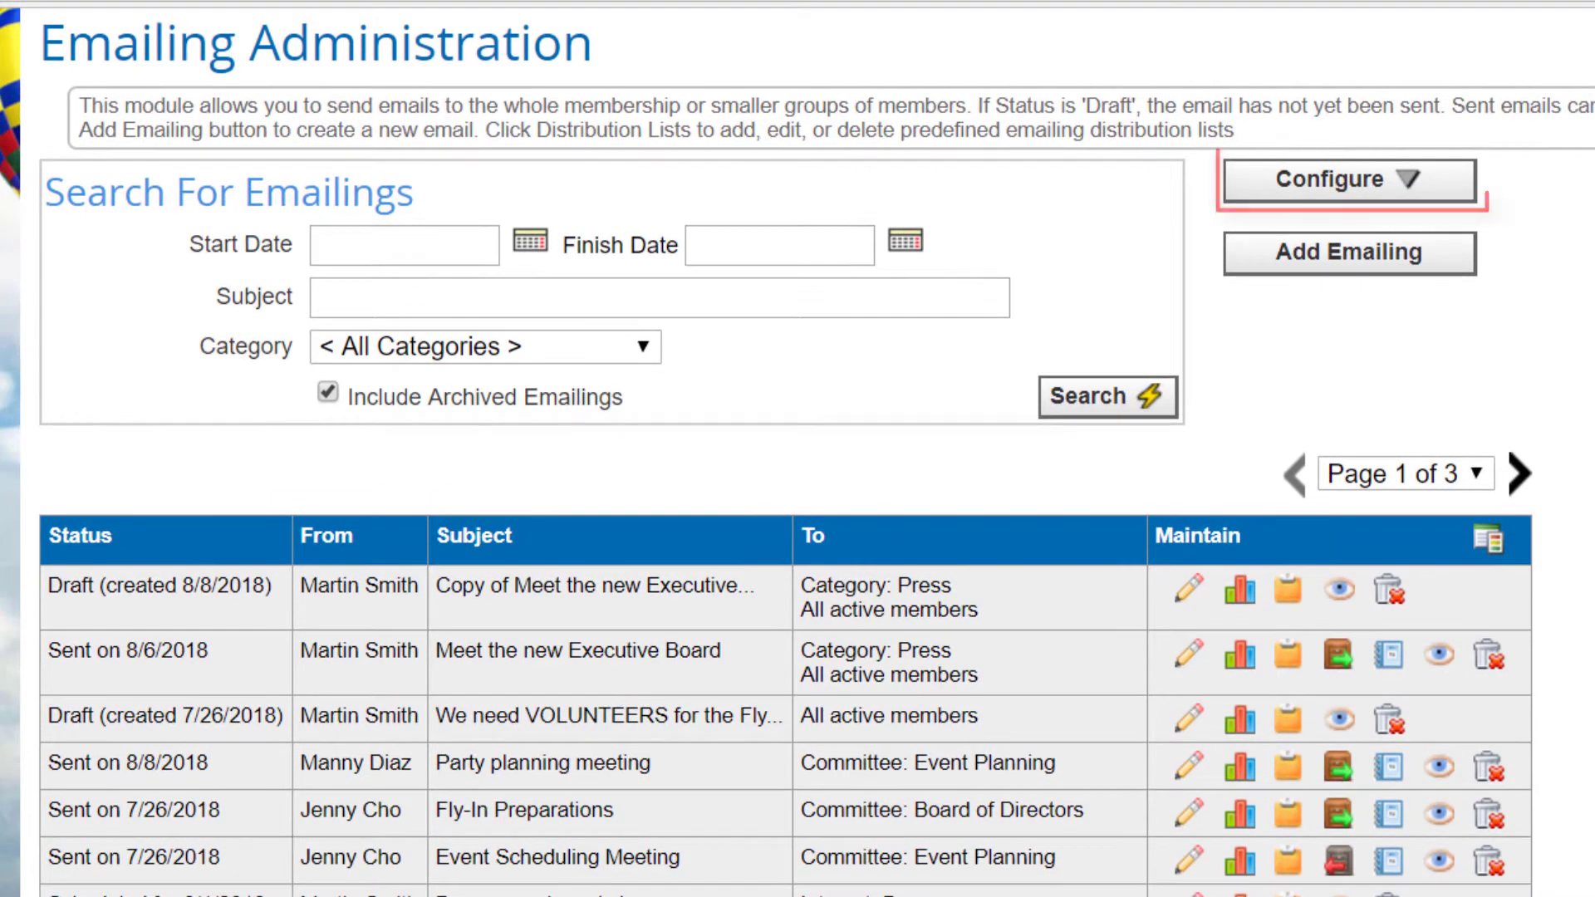
Step: Examine the configured emailing categories and the site's Recent Emailings page
left_click(1308, 201)
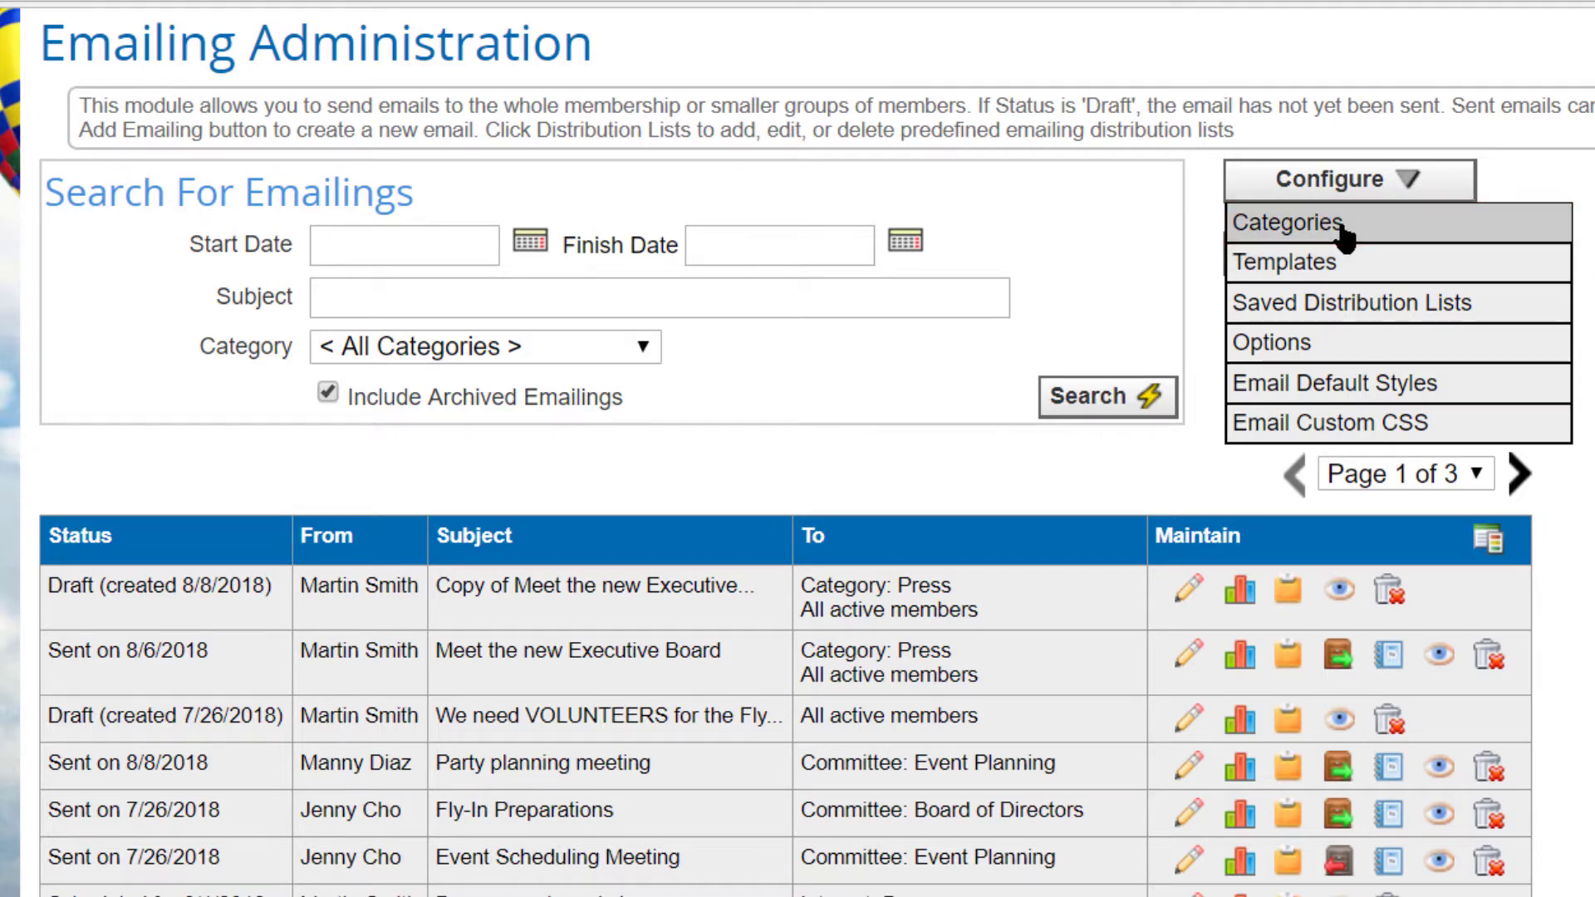
left_click(1339, 223)
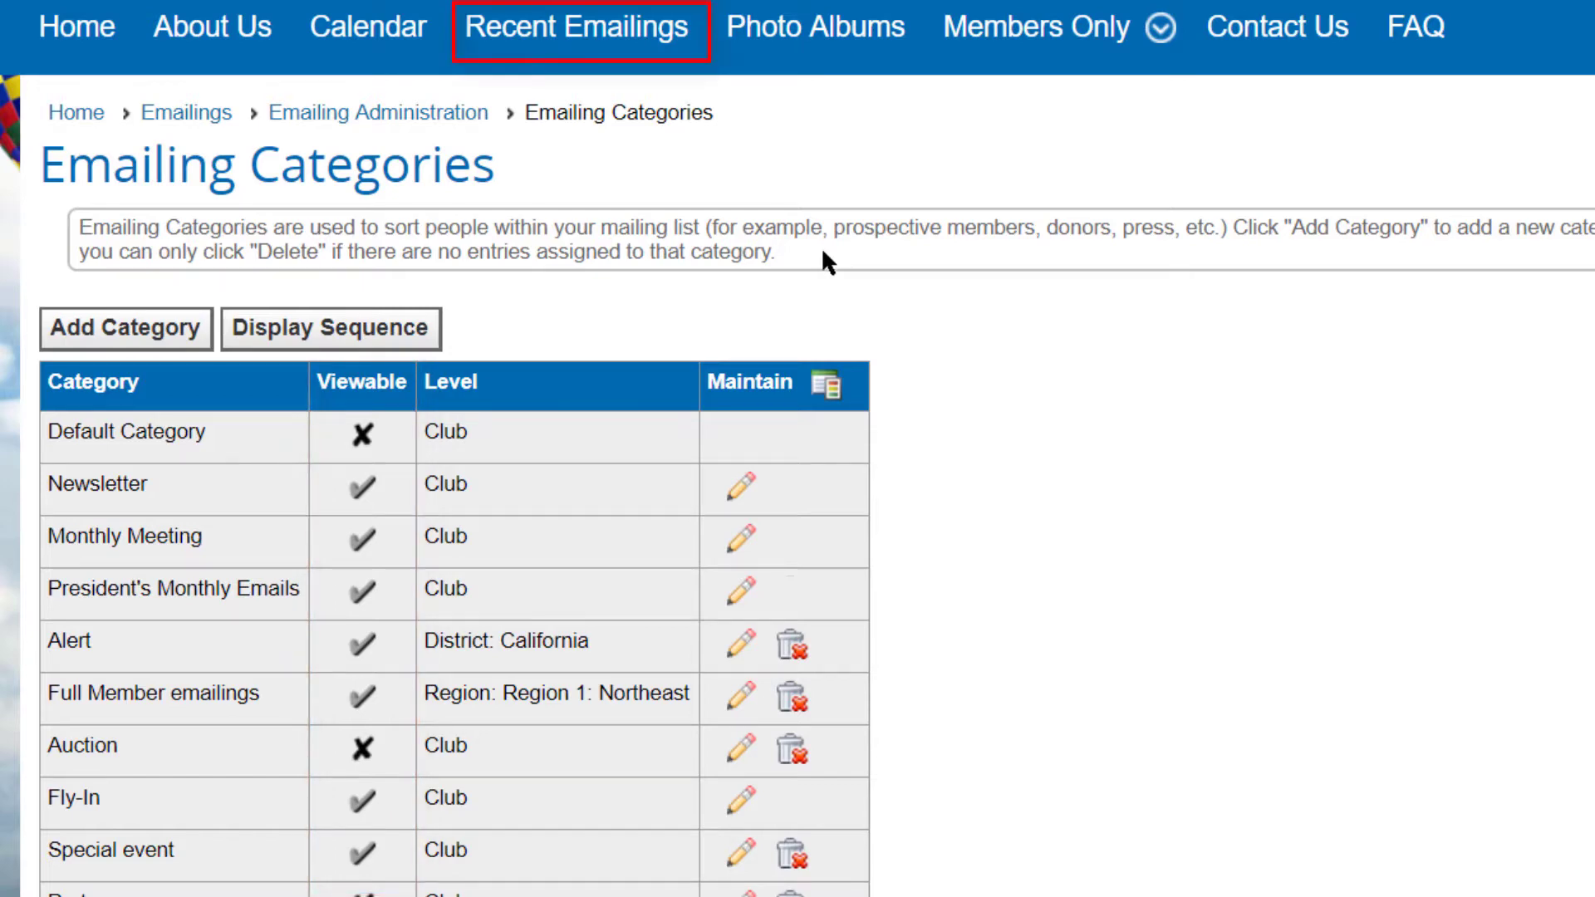
left_click(636, 51)
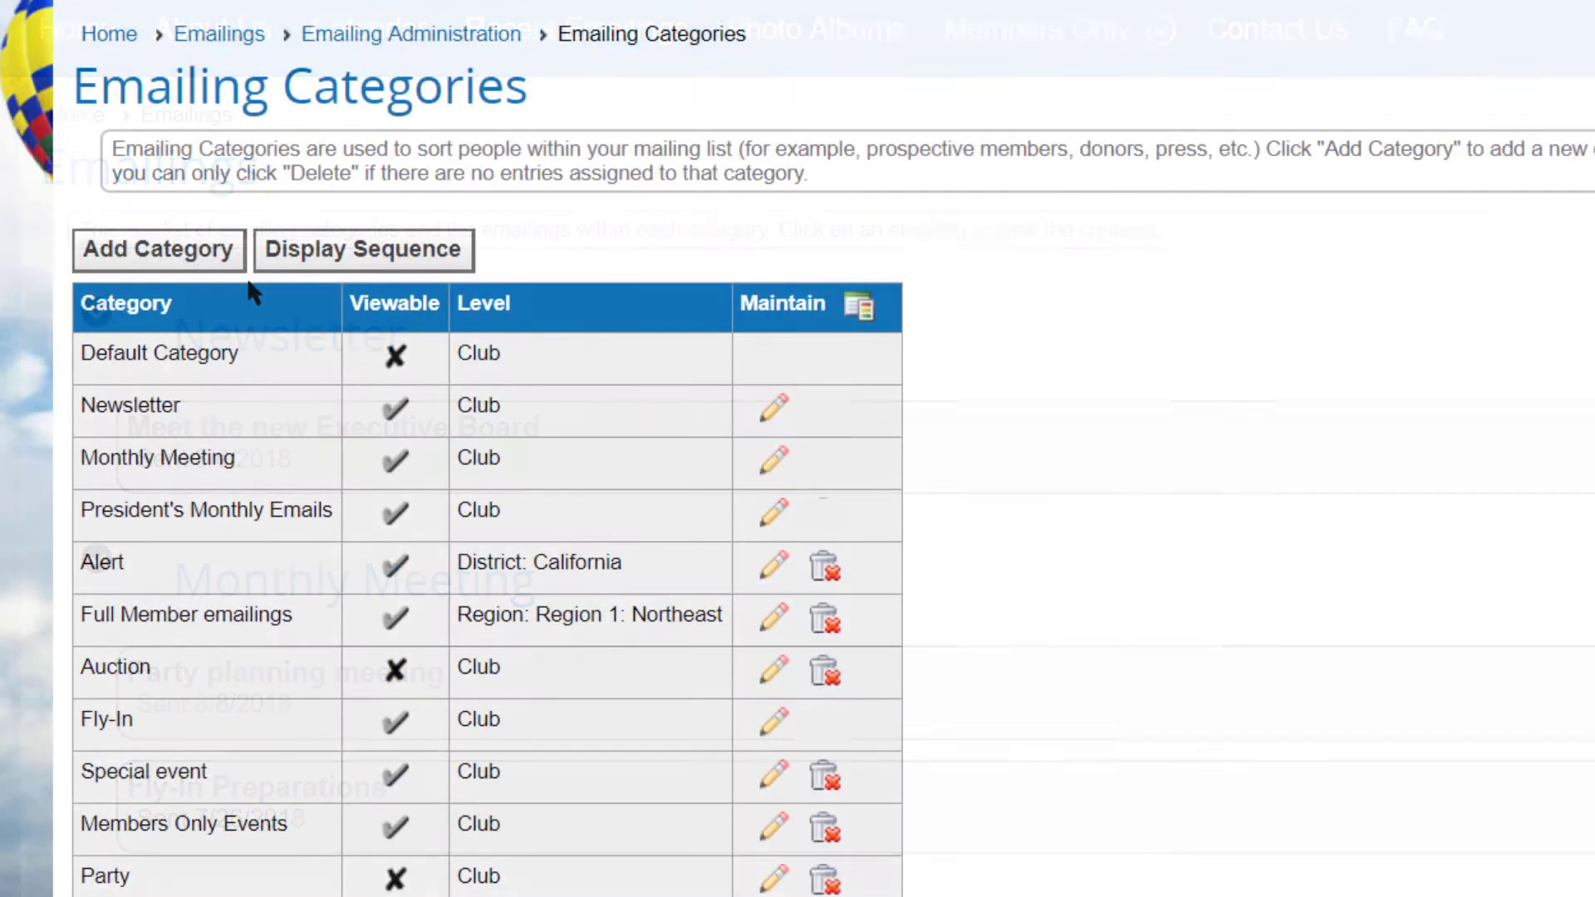
Step: Add an emailing category named "Chicago Newsletter" that belongs to Chicago Metro under Midwest, Illinois
left_click(137, 257)
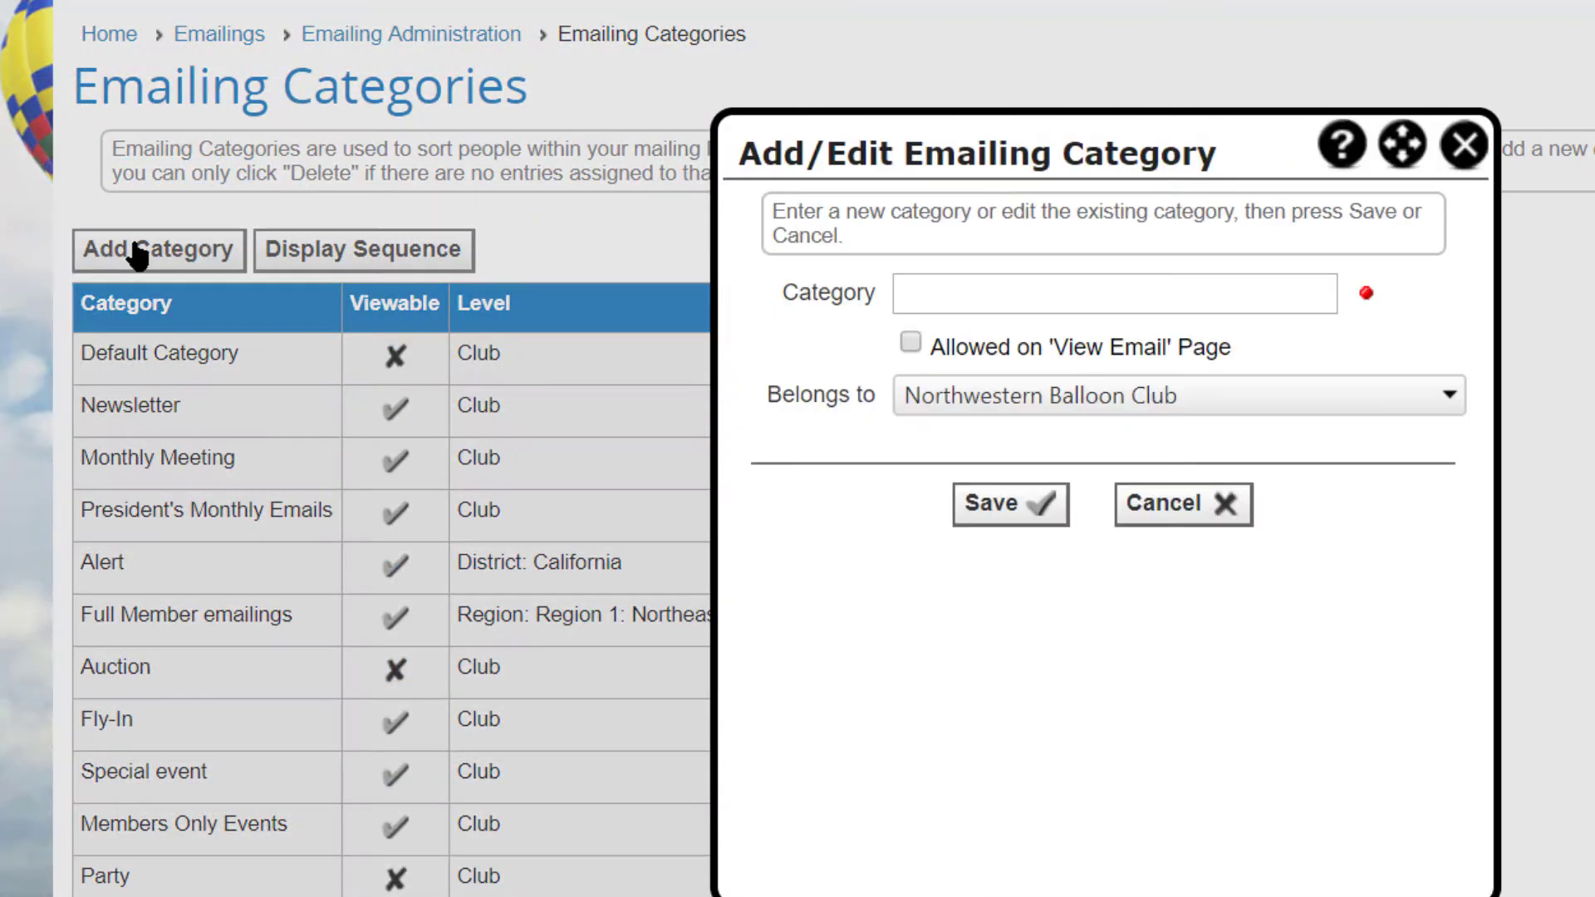
left_click(1034, 394)
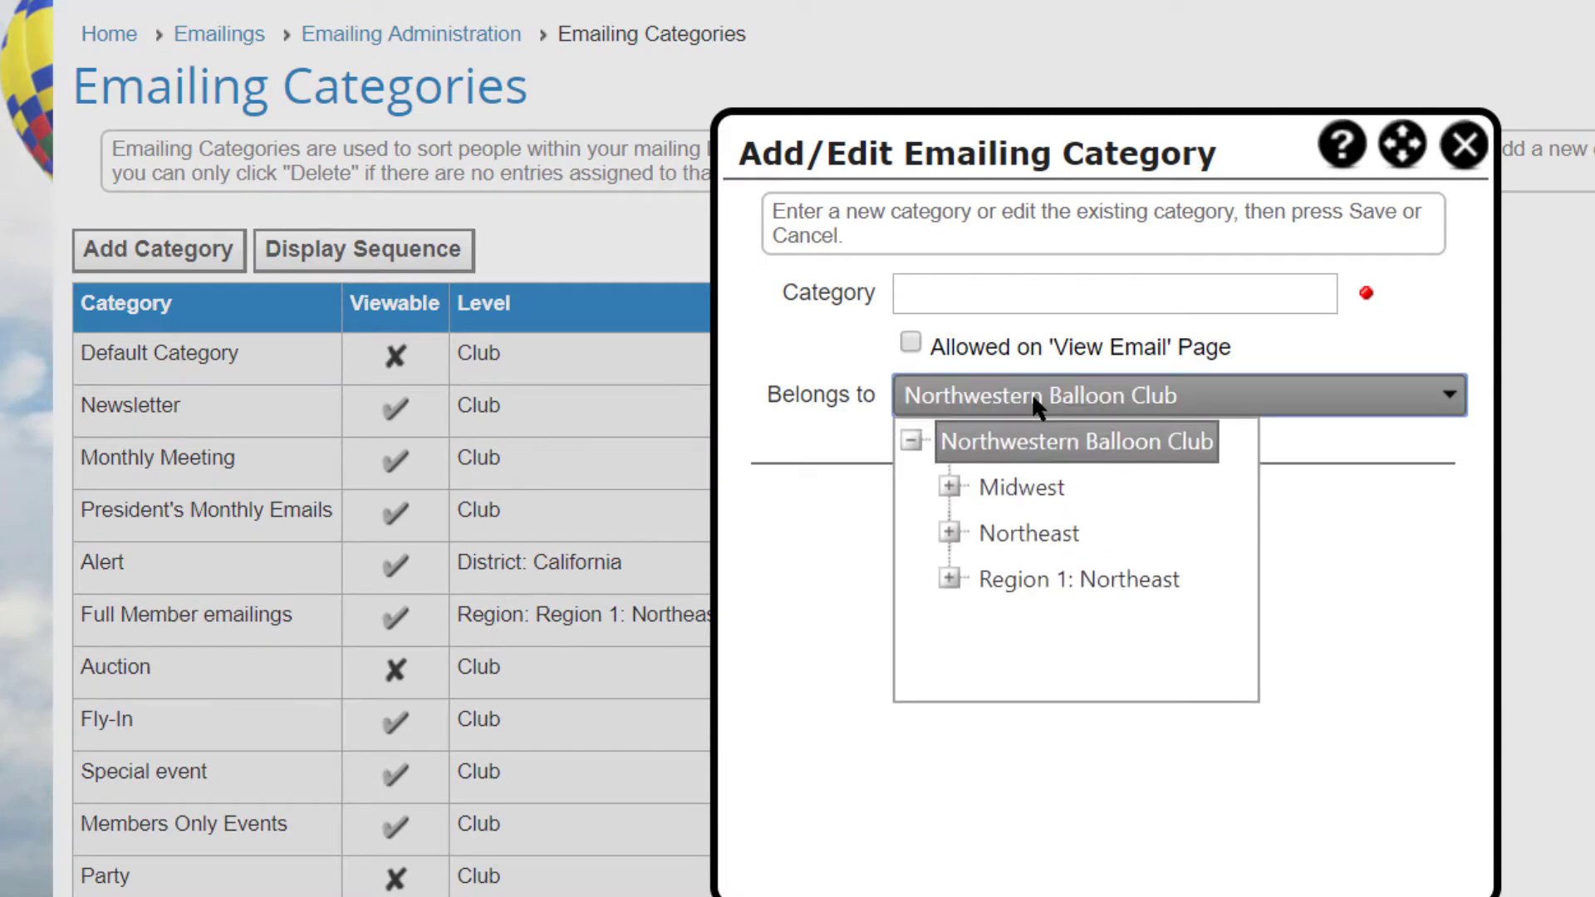
left_click(948, 487)
left_click(987, 533)
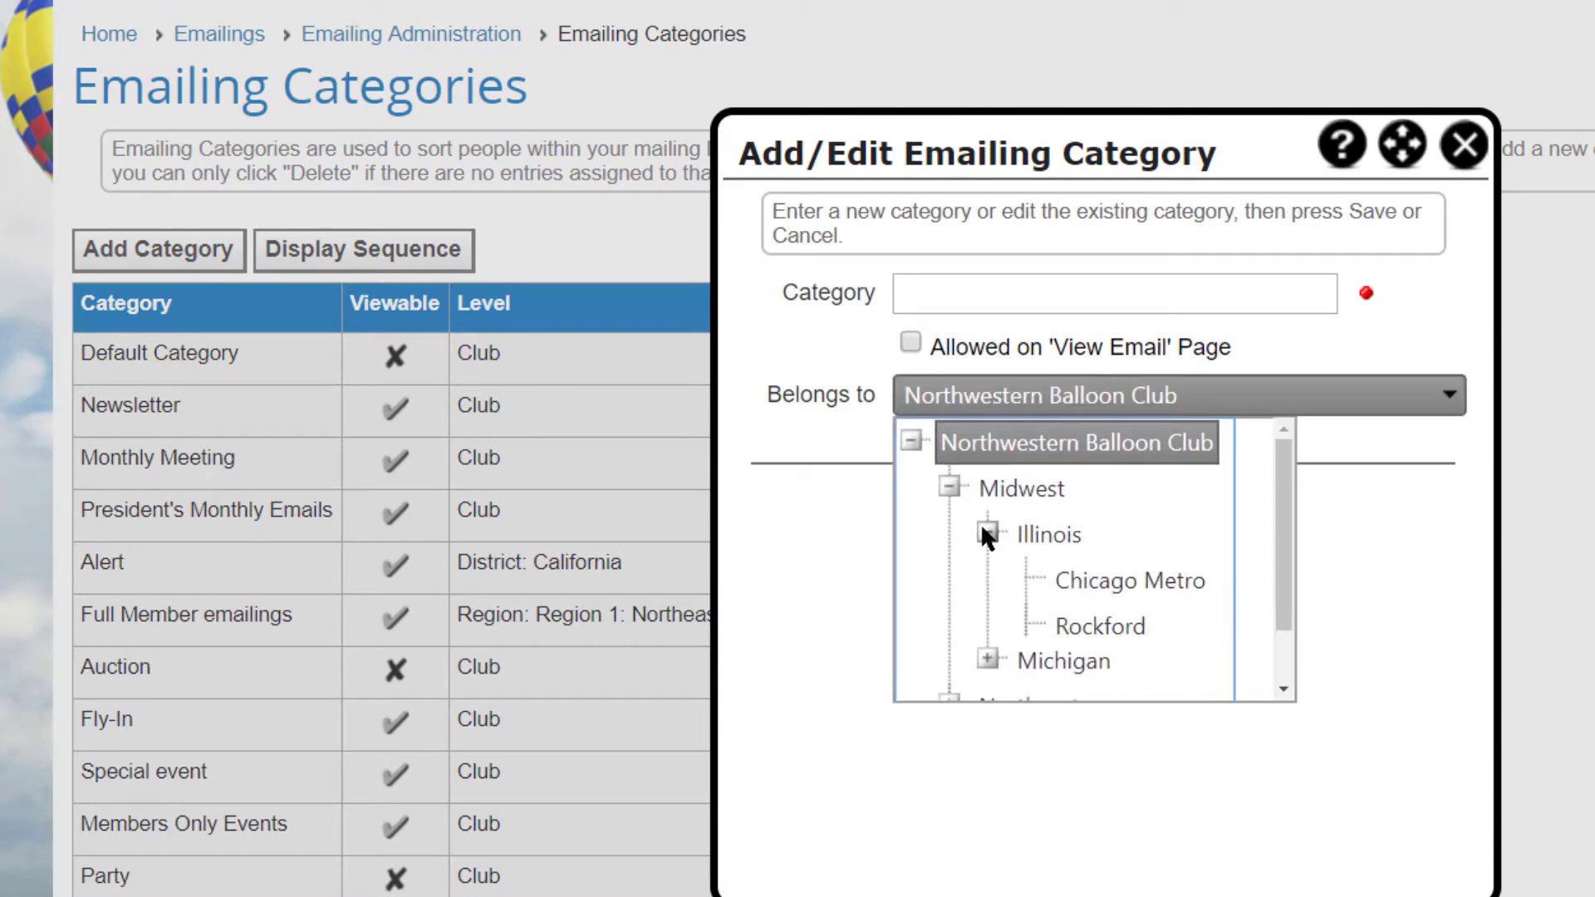
left_click(1078, 575)
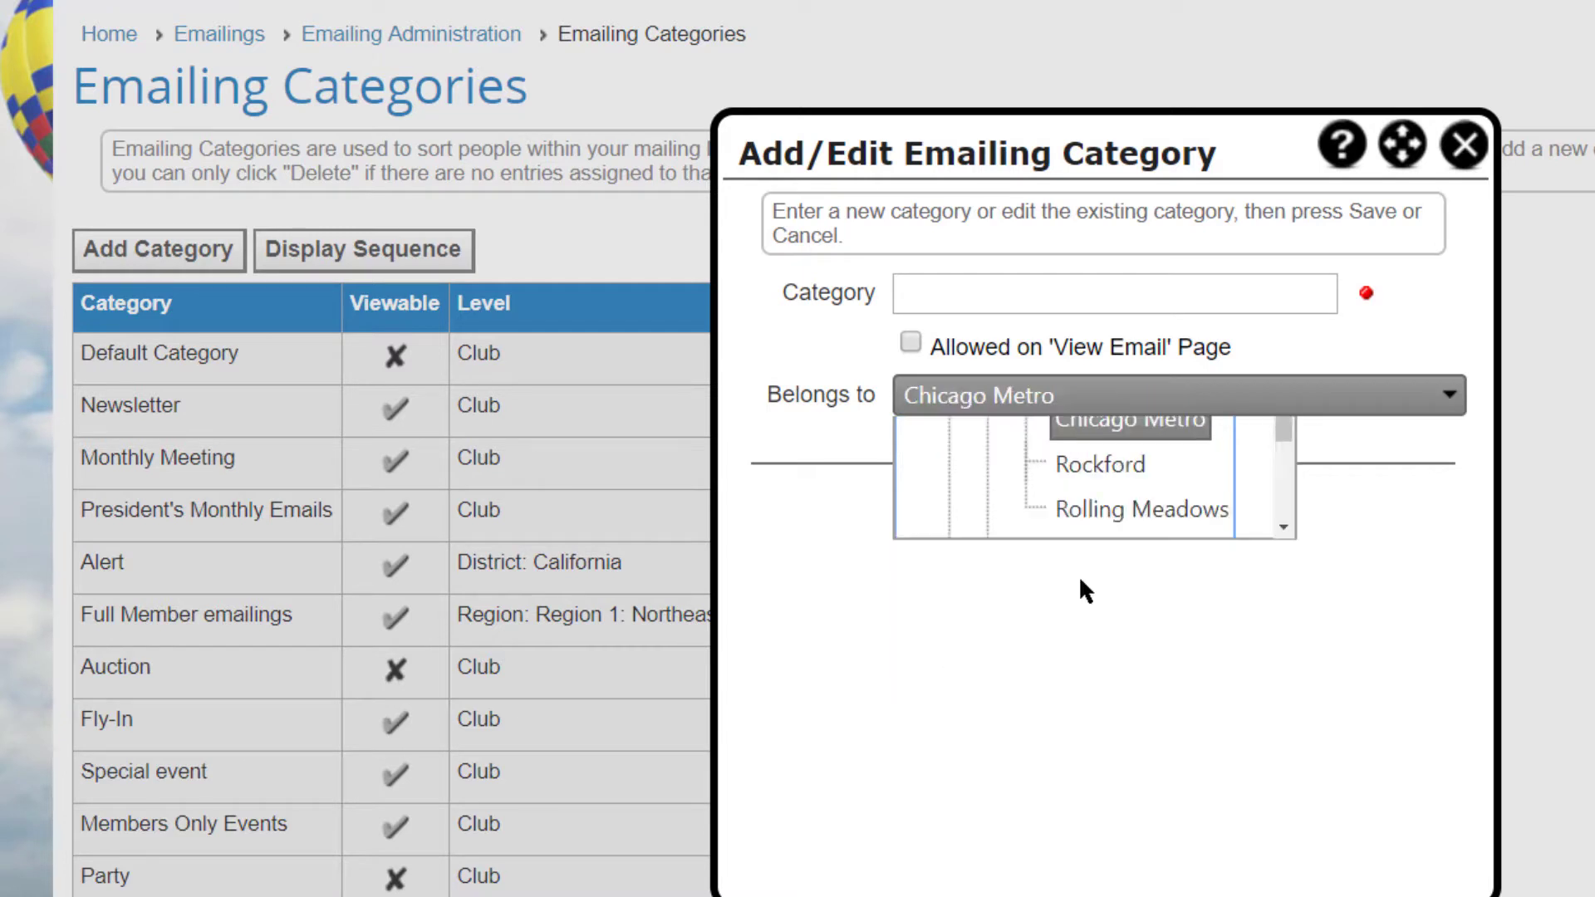
left_click(933, 292)
type("Chica")
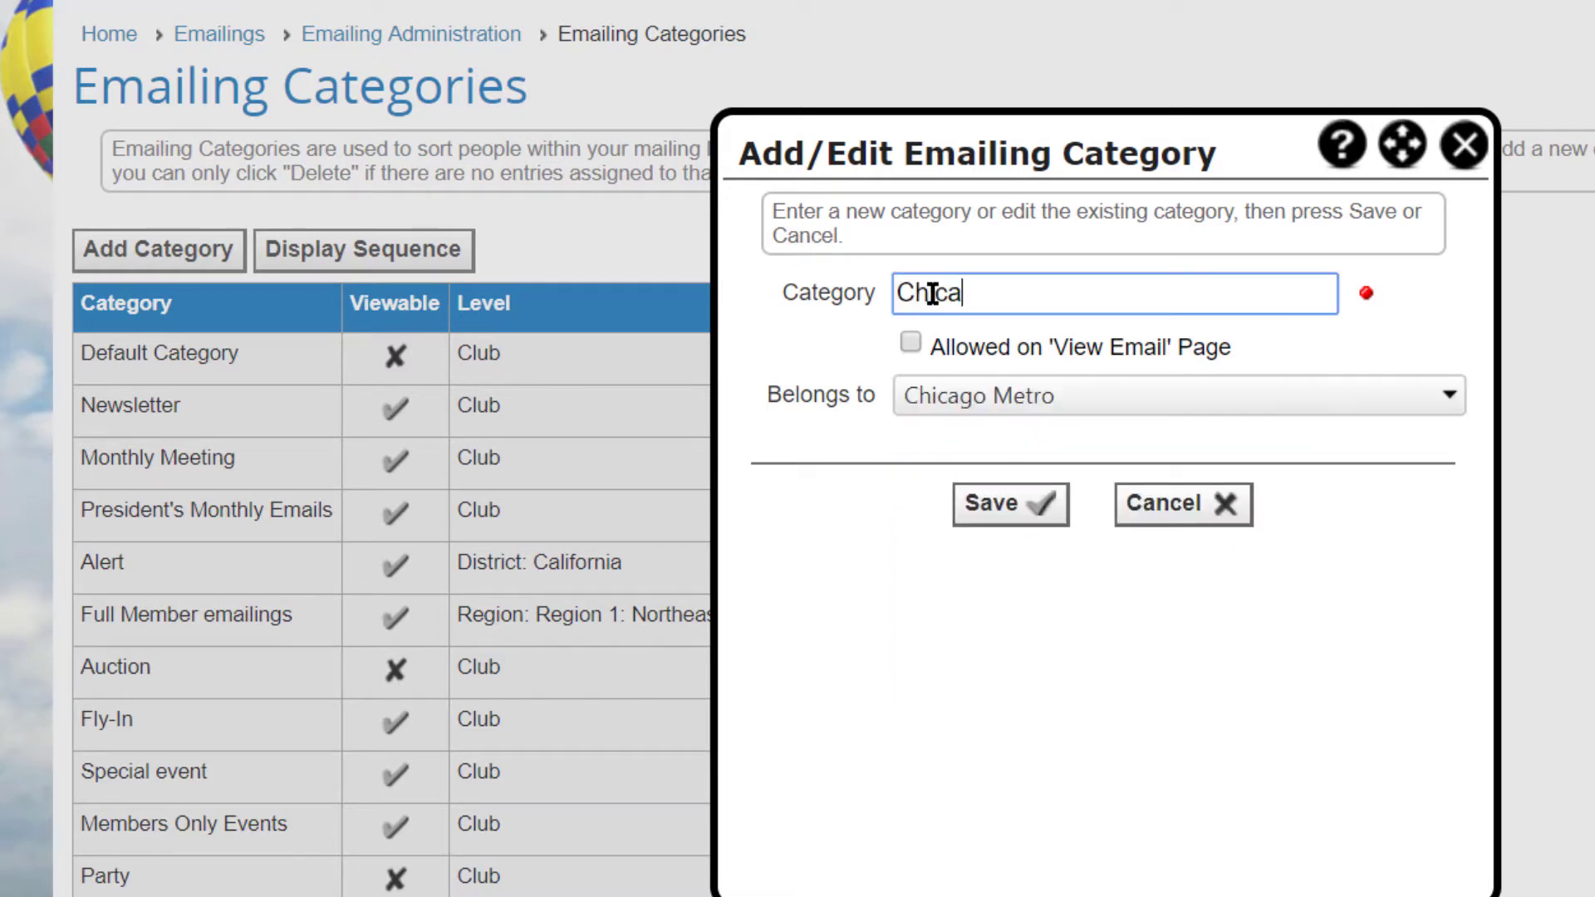
type("go Newsletter")
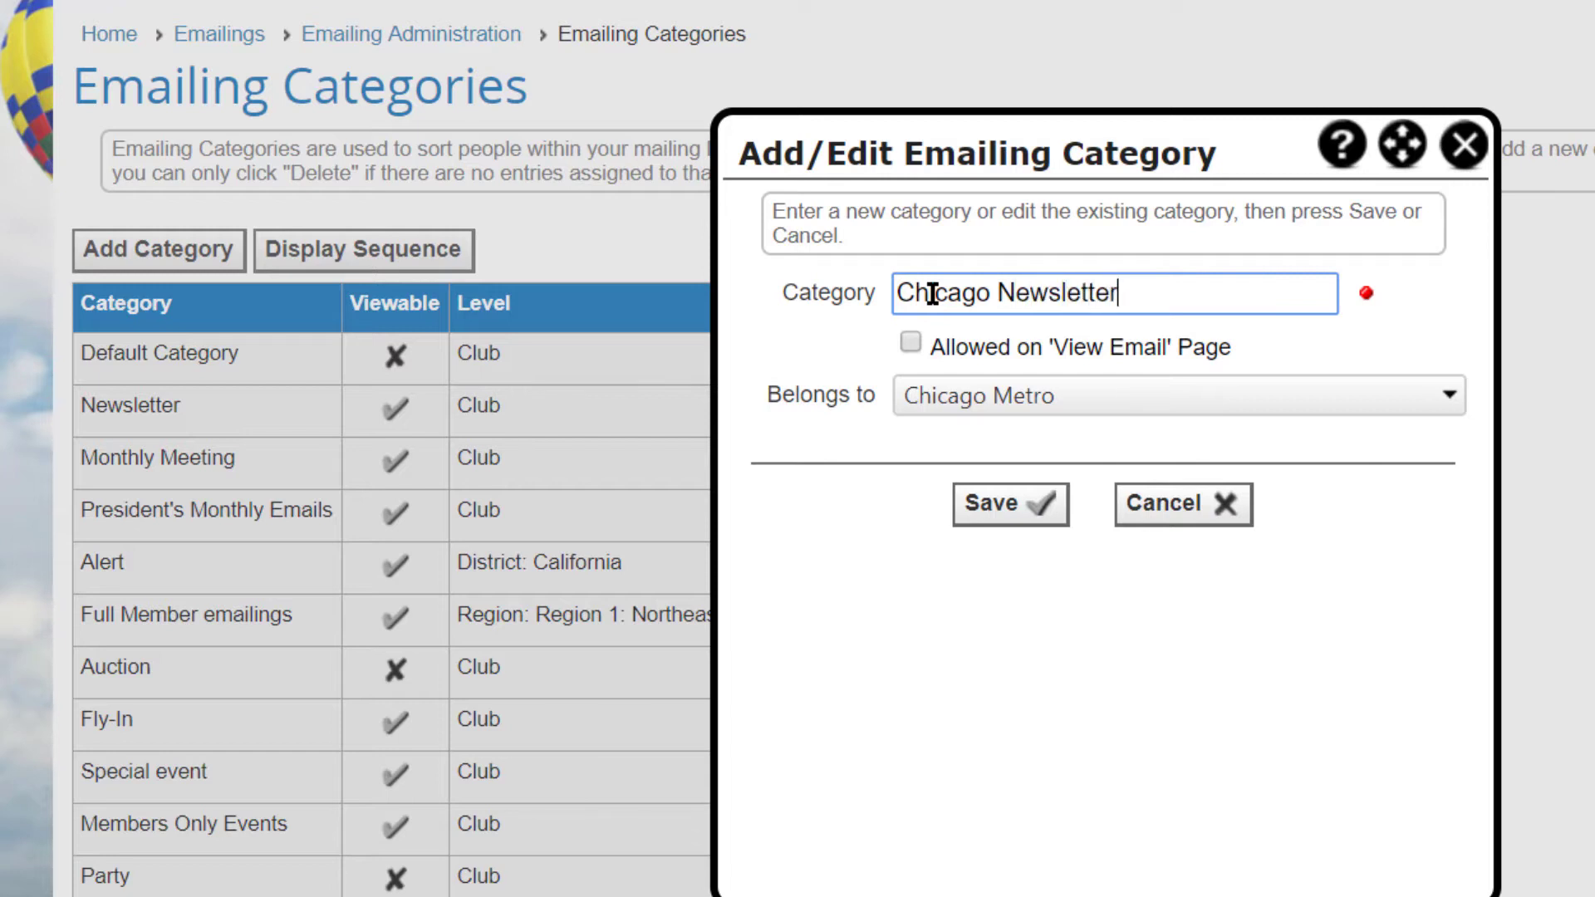
key("Tab")
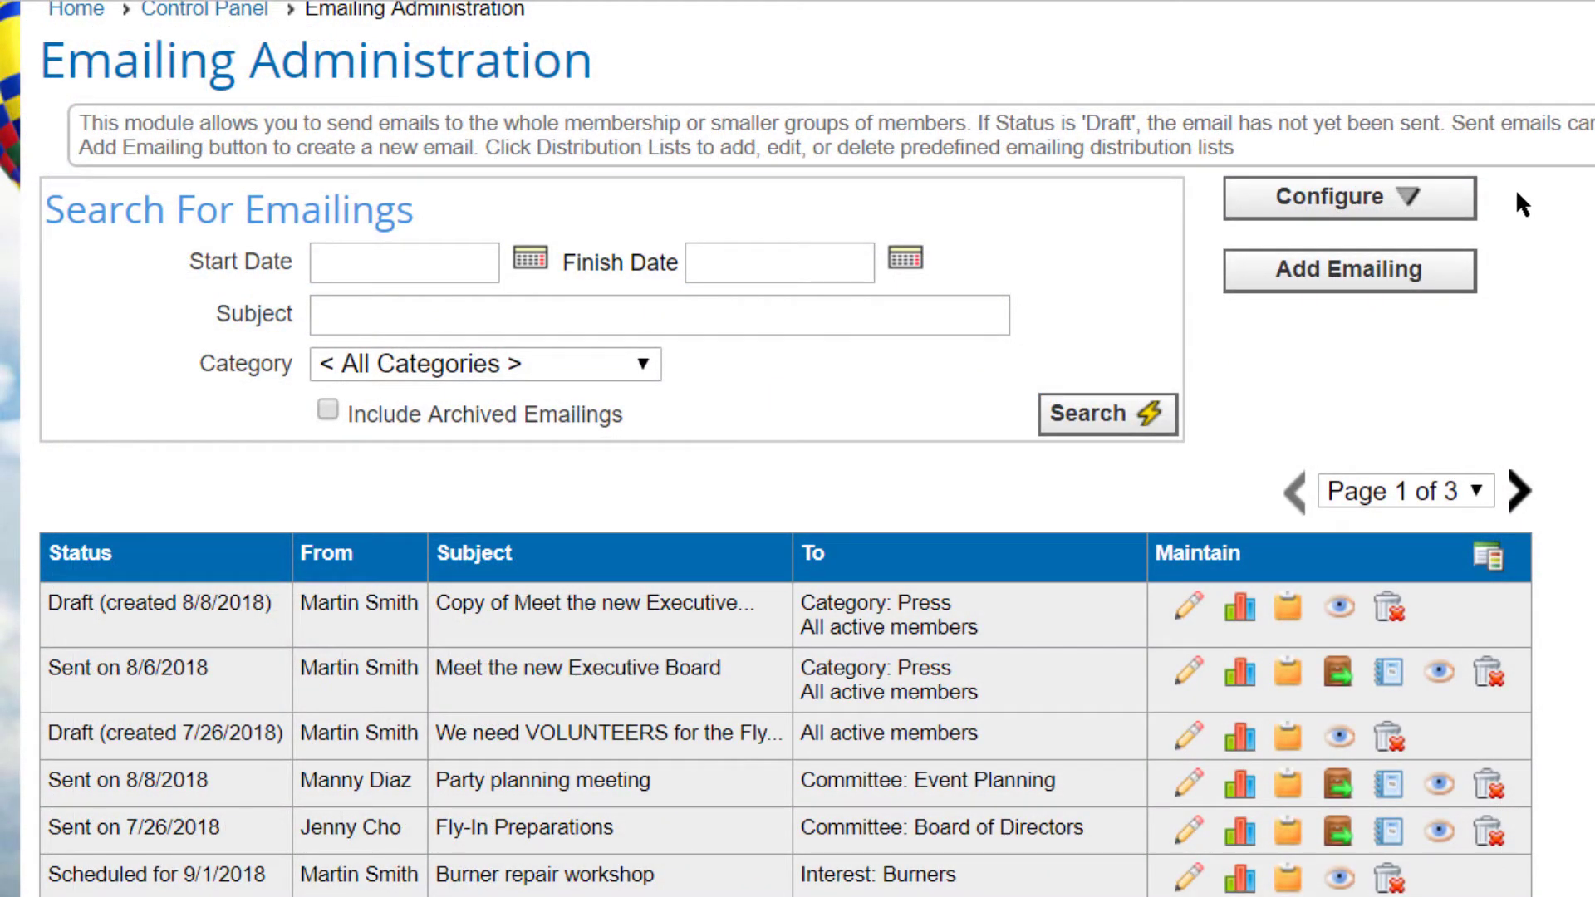
Step: Go to the email template administration and preview the "Important News" system template
left_click(1466, 197)
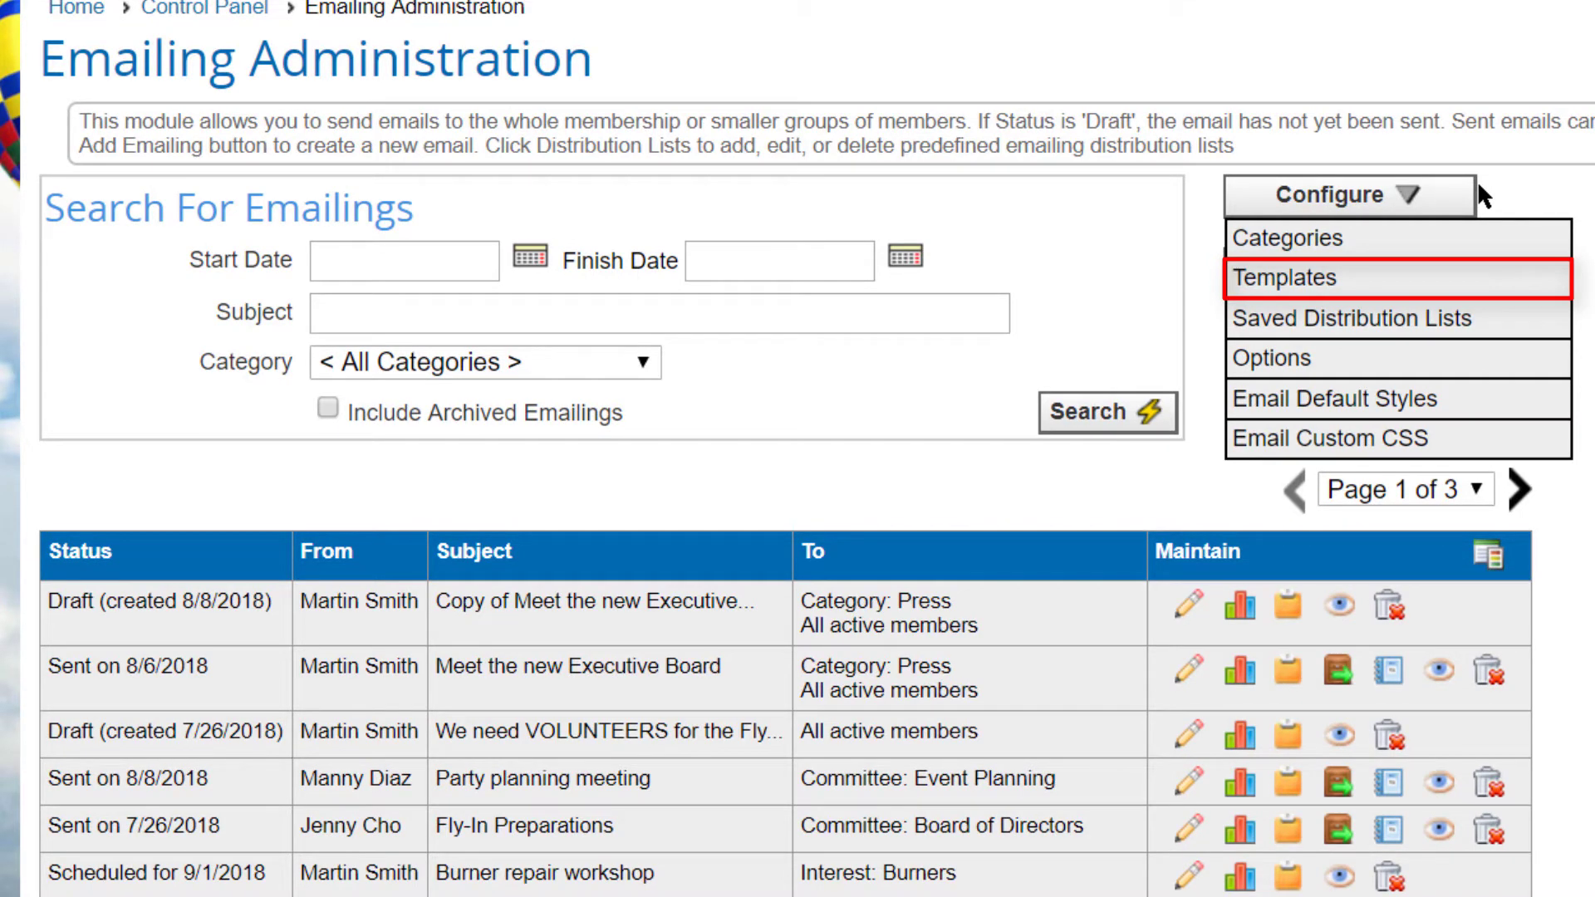
left_click(1320, 283)
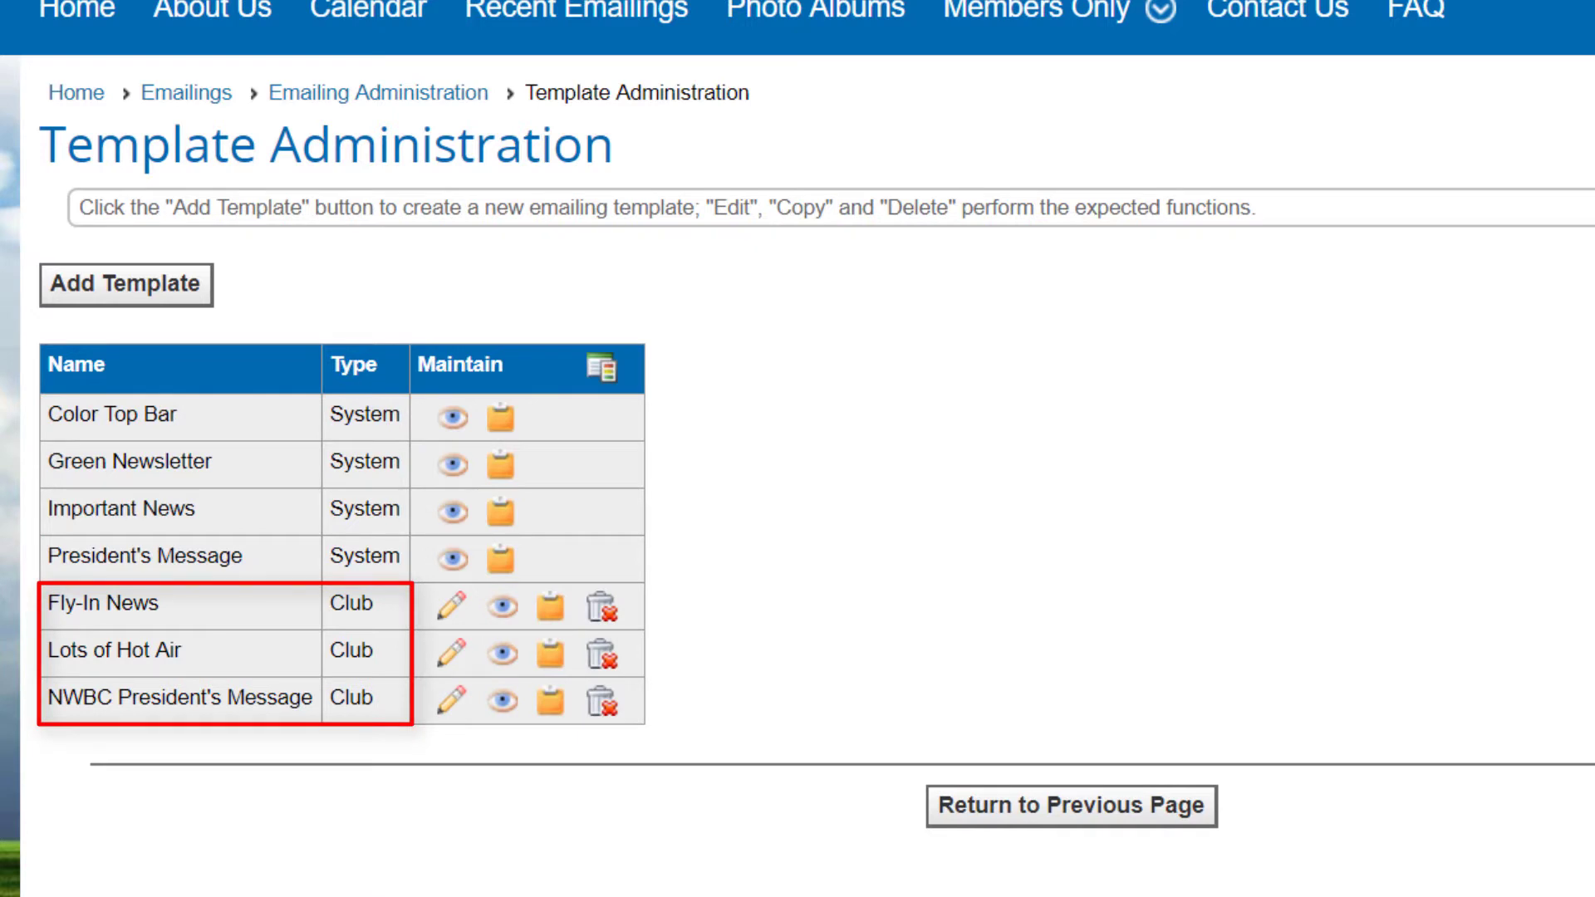
left_click(452, 511)
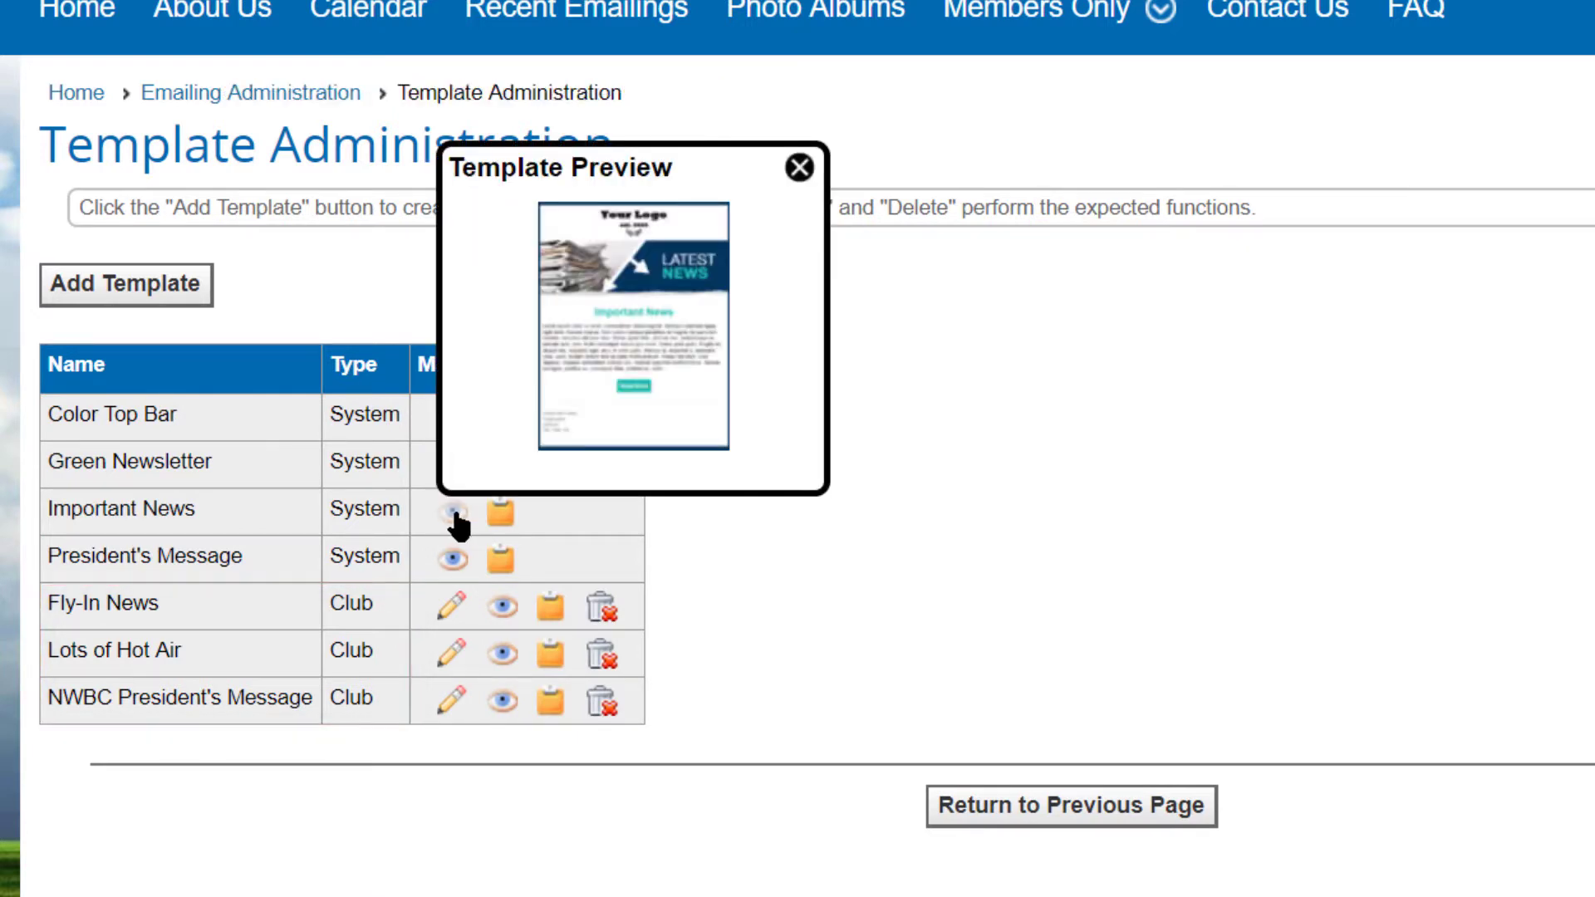
left_click(796, 169)
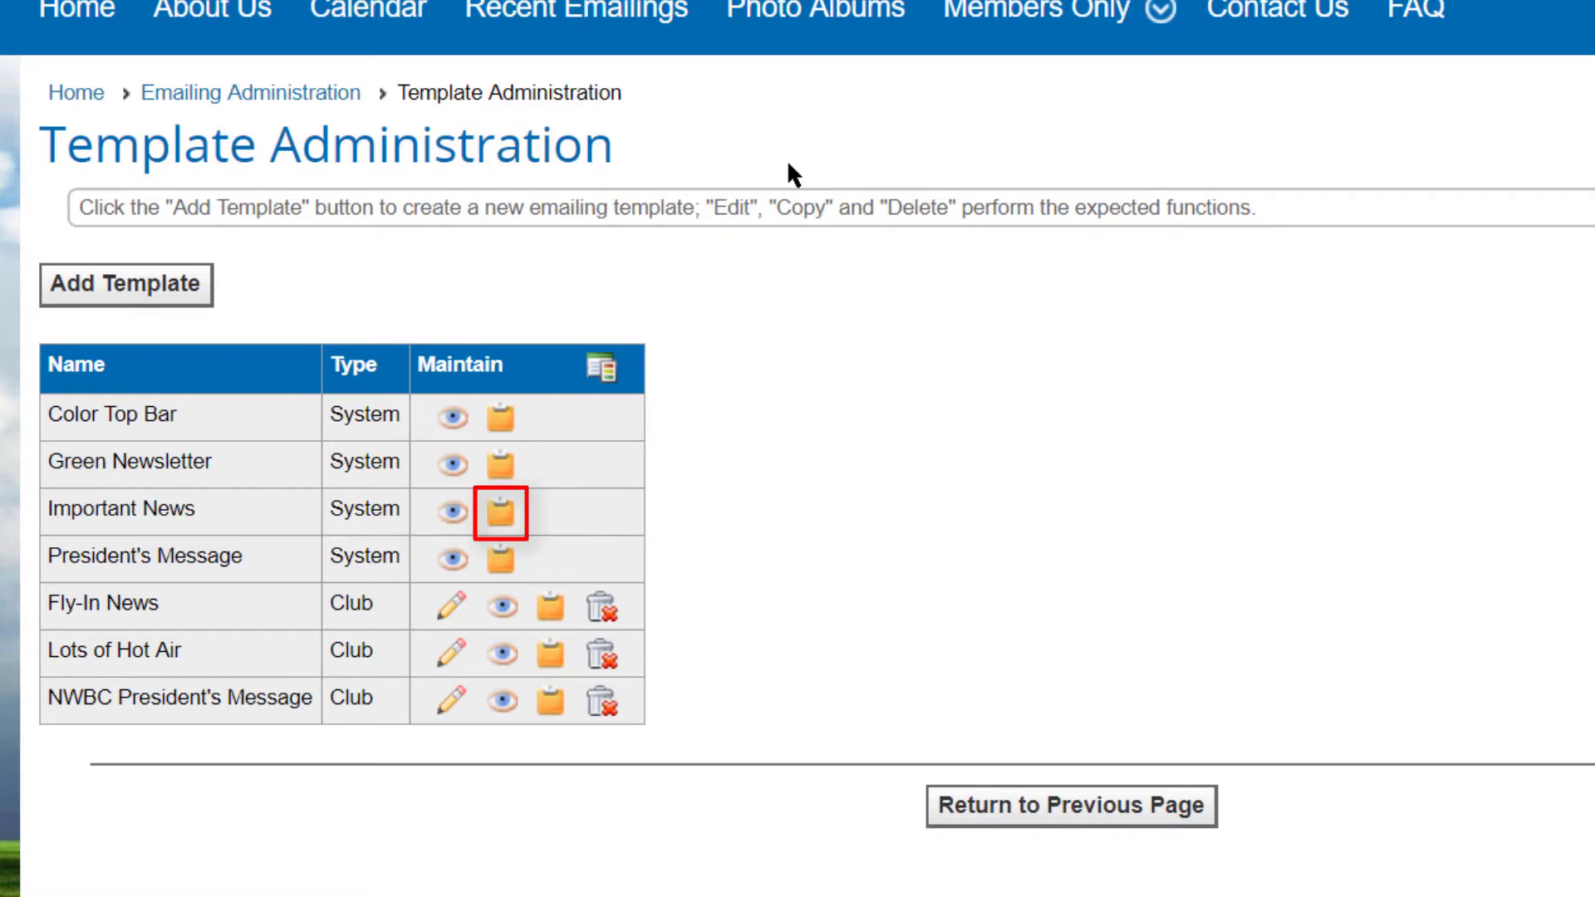
Step: Copy the "Important News" template and rename the copy "NWBC News"
left_click(504, 517)
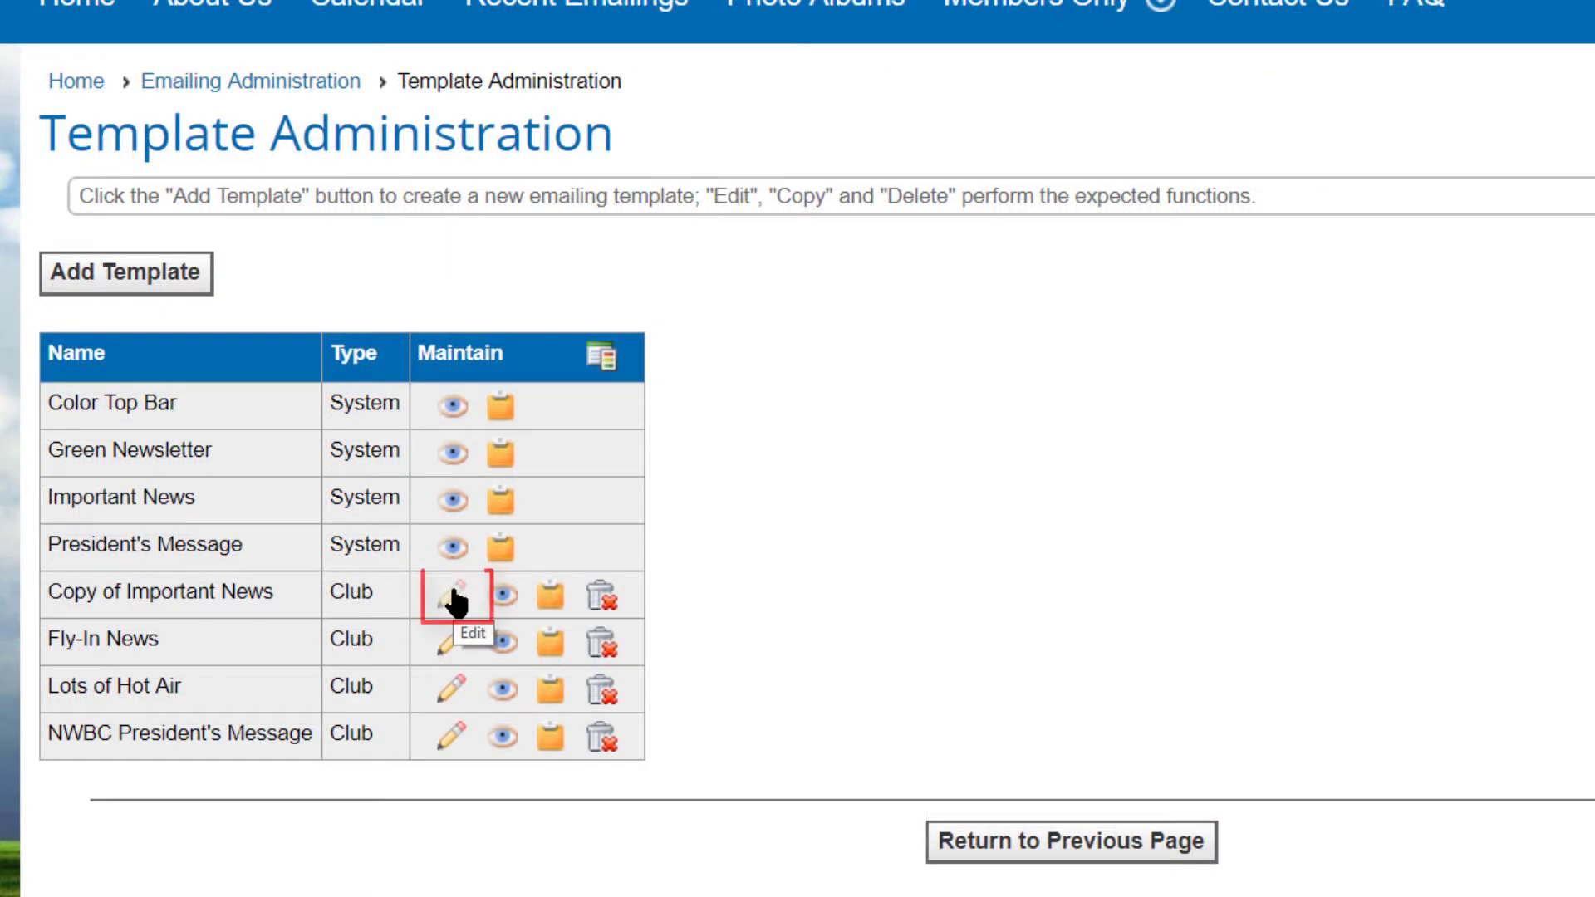
left_click(456, 600)
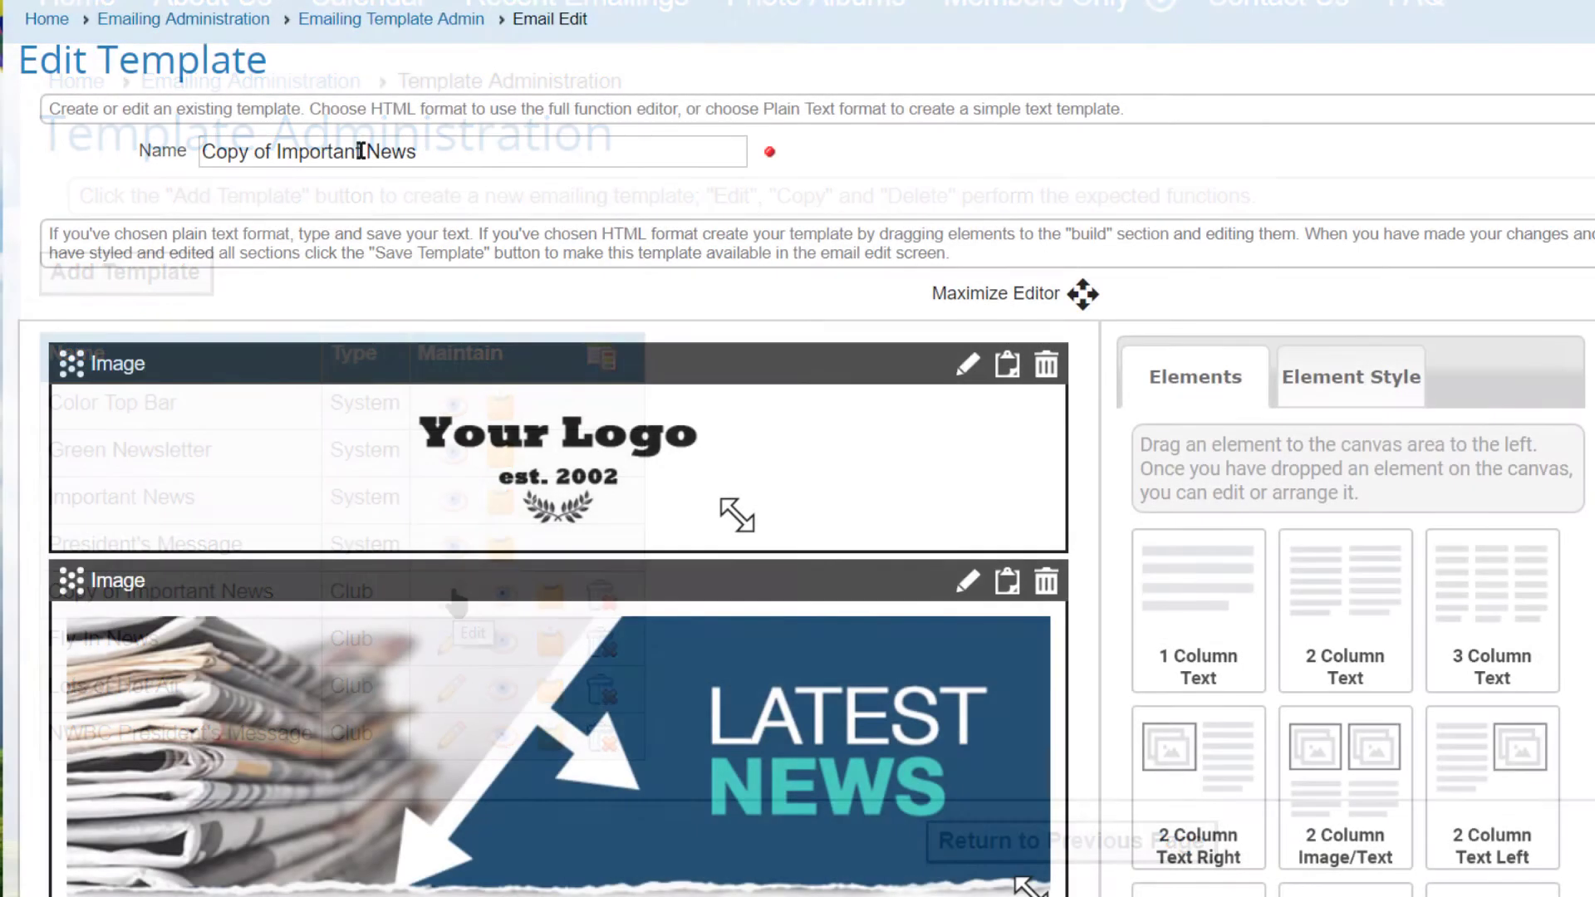
left_click_drag(357, 151, 140, 158)
type("NWBC News")
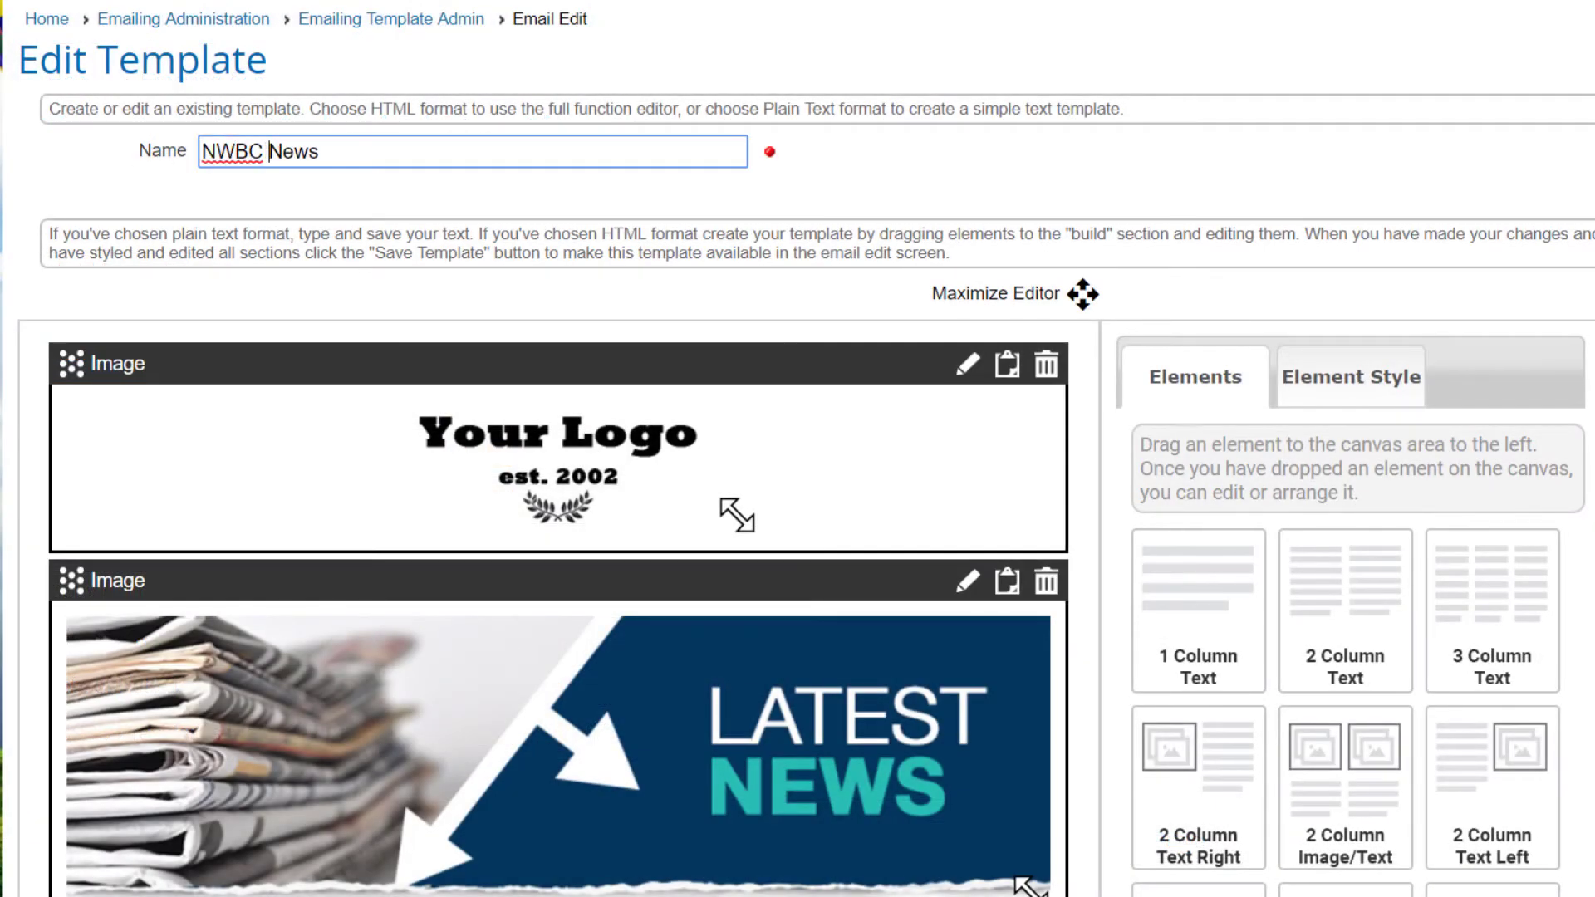
Step: Replace the placeholder logo image with the photo "Balloon", found by the title "Balloon", and save the template
left_click(968, 366)
left_click(1018, 451)
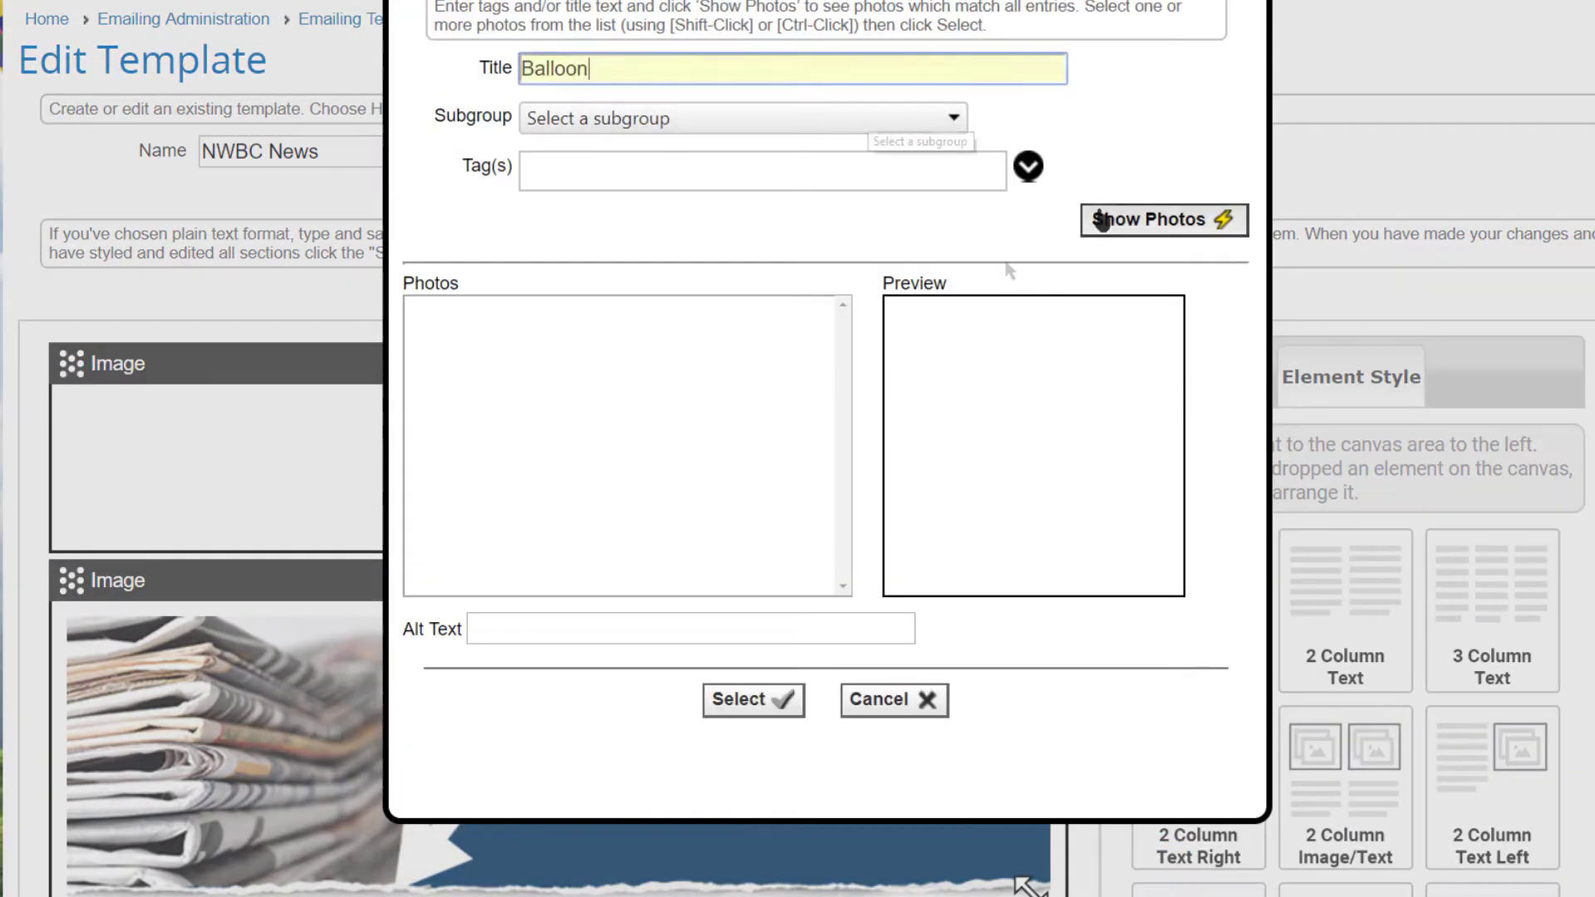
left_click(1110, 221)
left_click(449, 308)
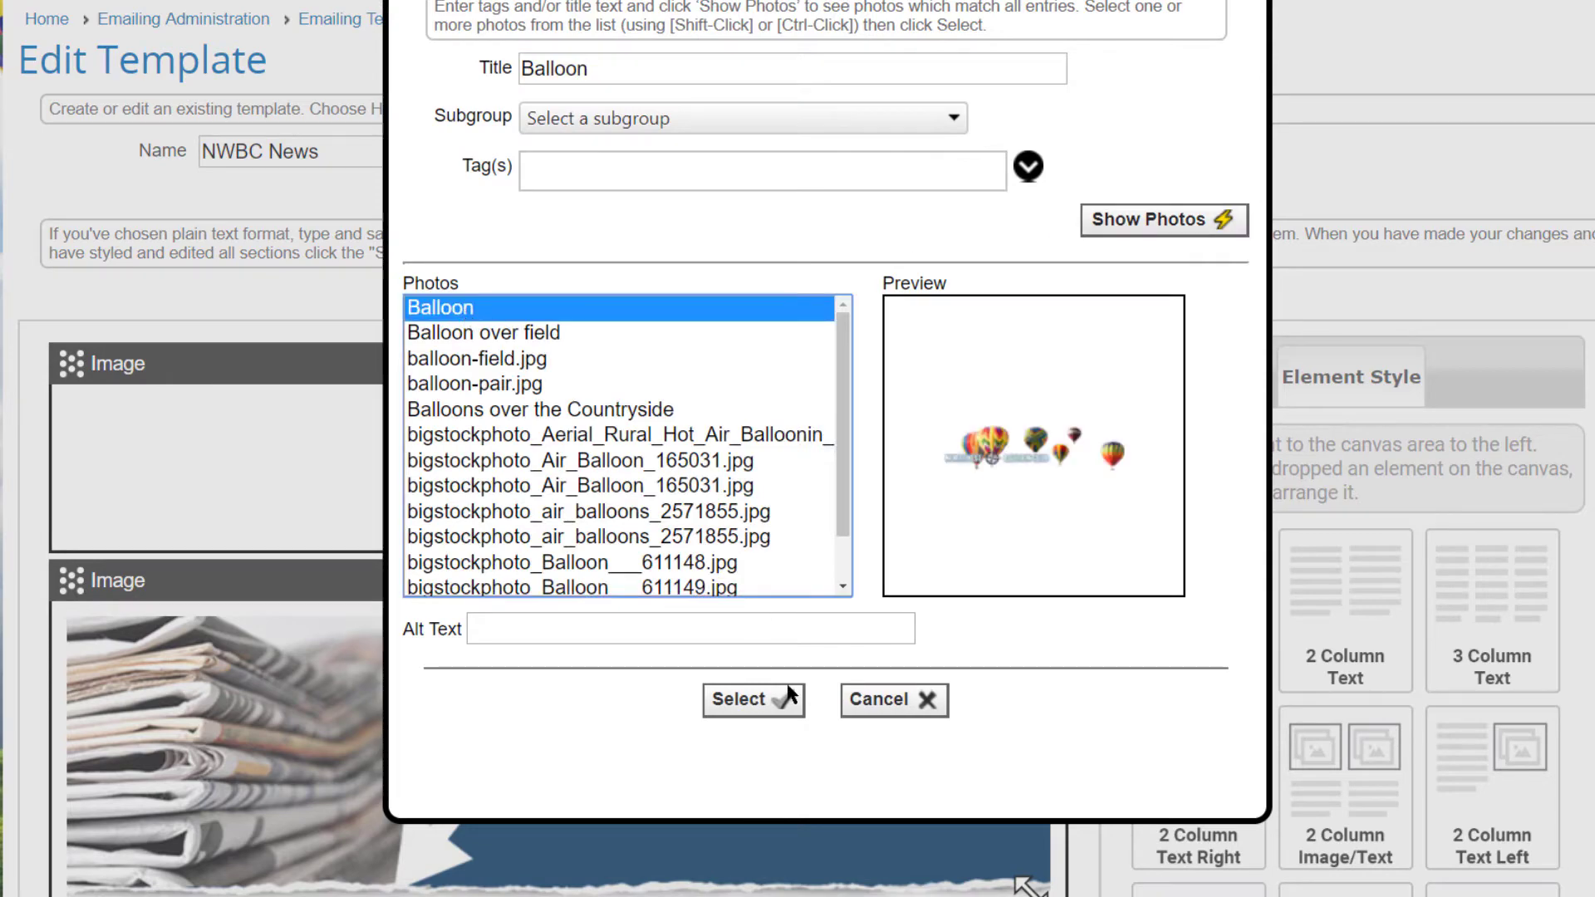
left_click(748, 702)
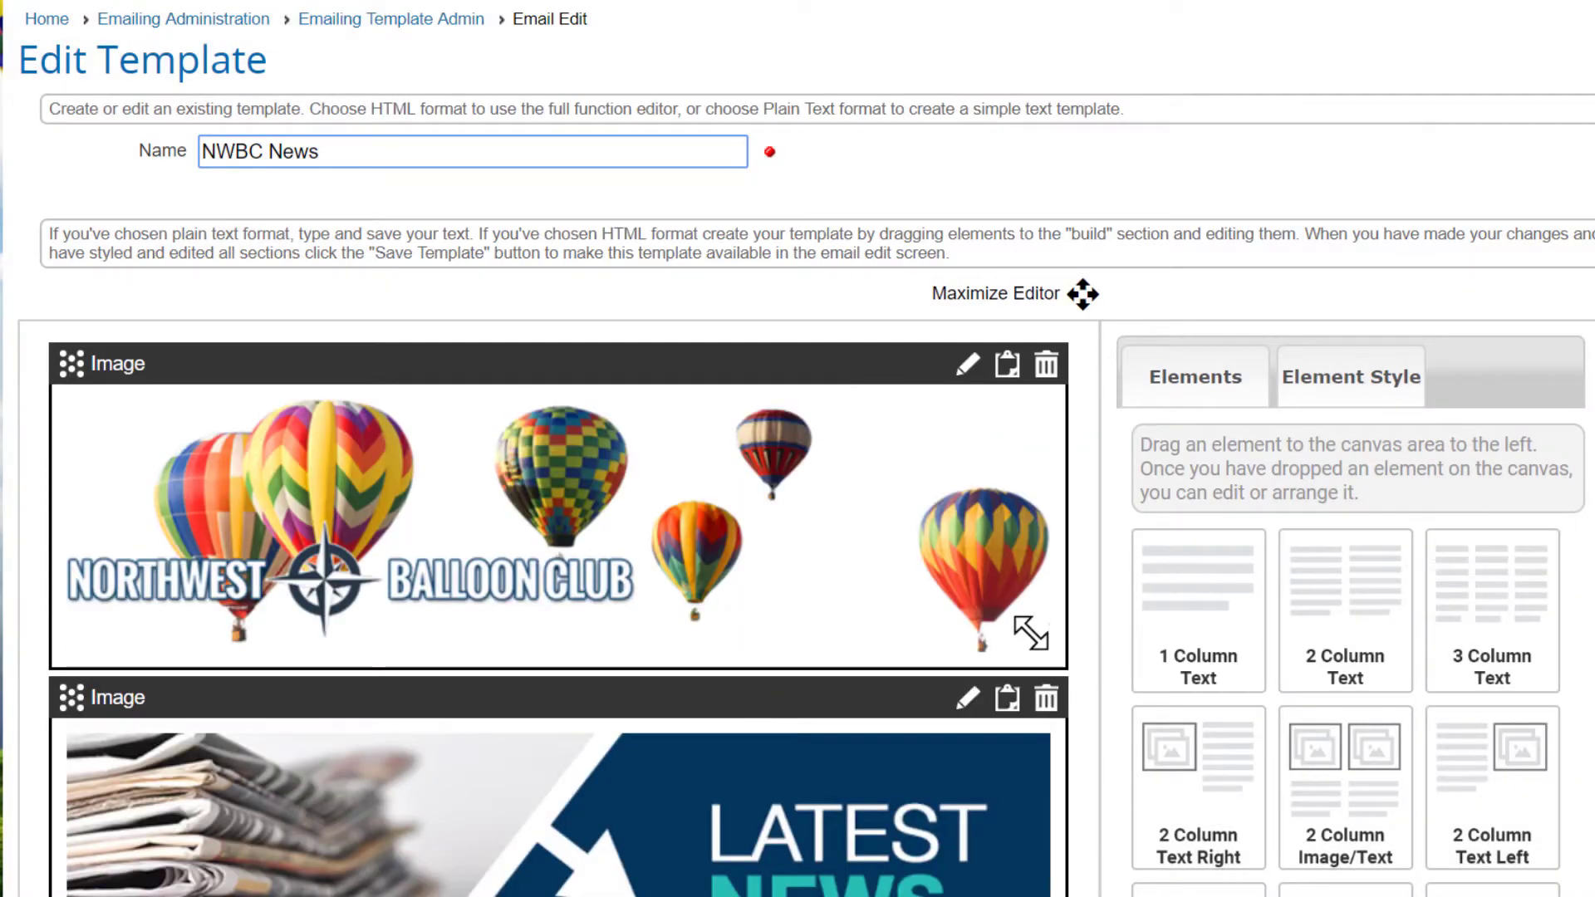
scroll(756, 709, "down", 10)
scroll(900, 748, "down", 3)
left_click(900, 785)
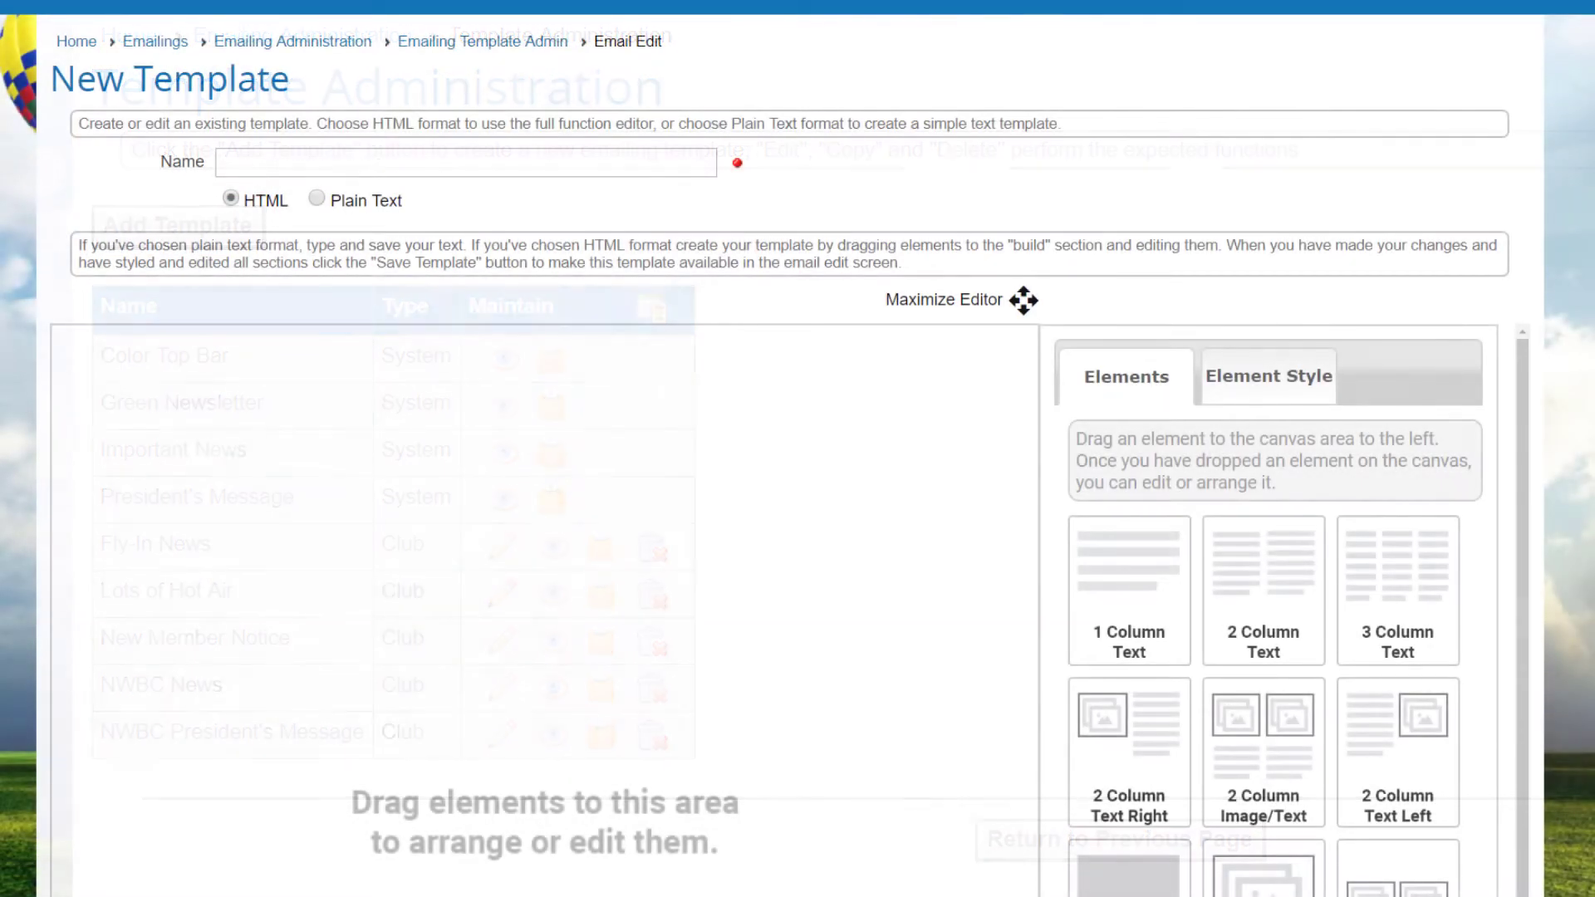
Step: Name the new HTML template "New Member Notice" and add a 2 Column Text Right element to its empty canvas
type("New Member Notice")
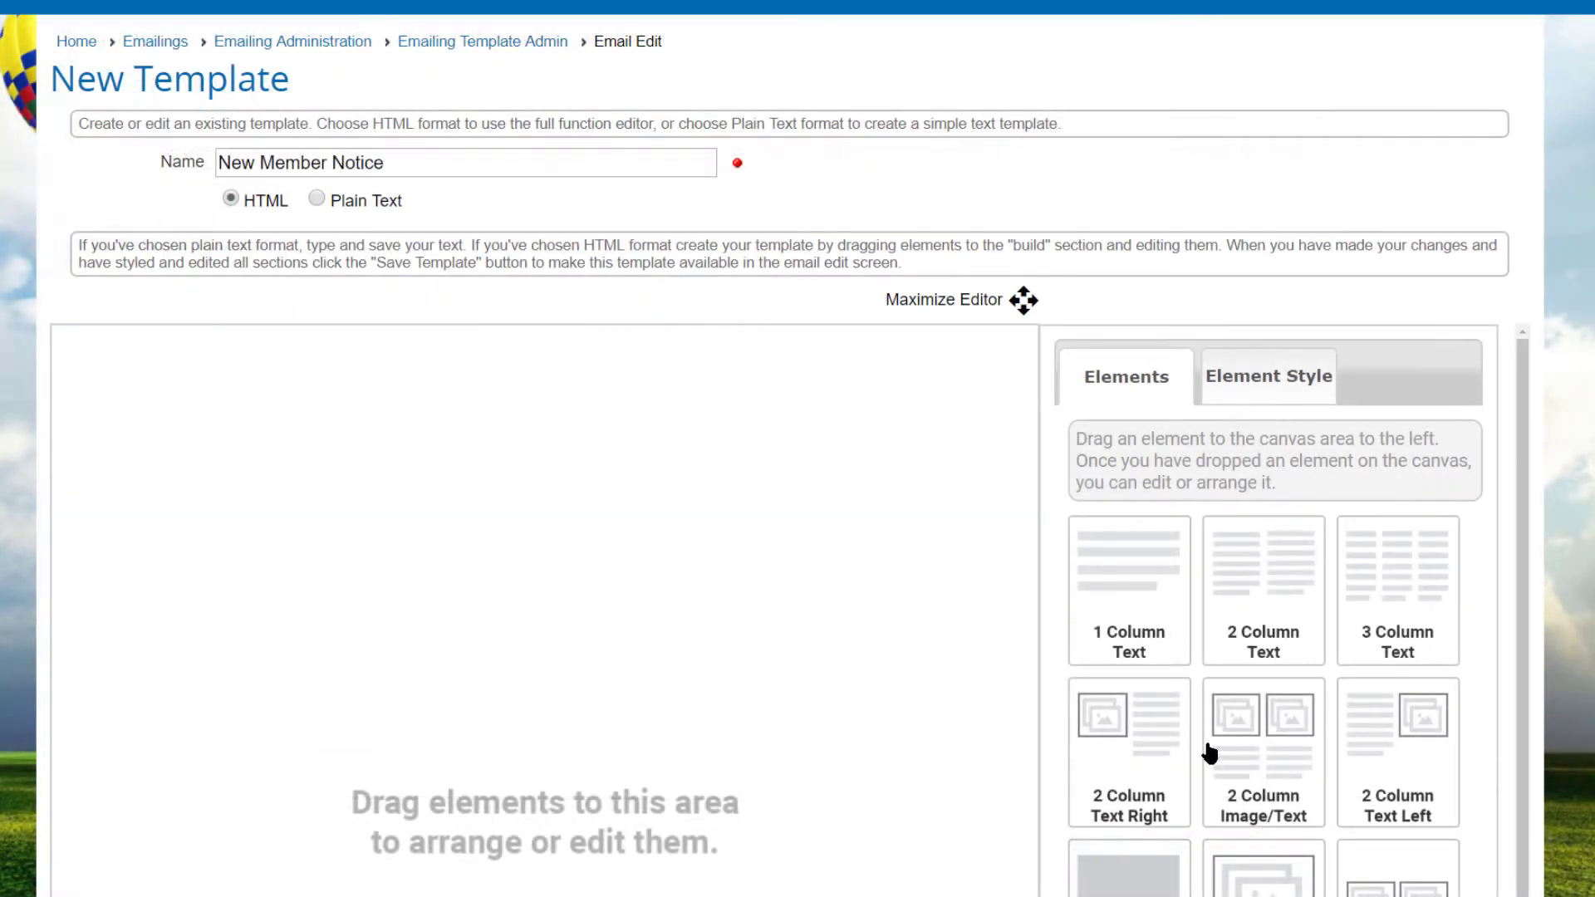
left_click_drag(1146, 736, 164, 409)
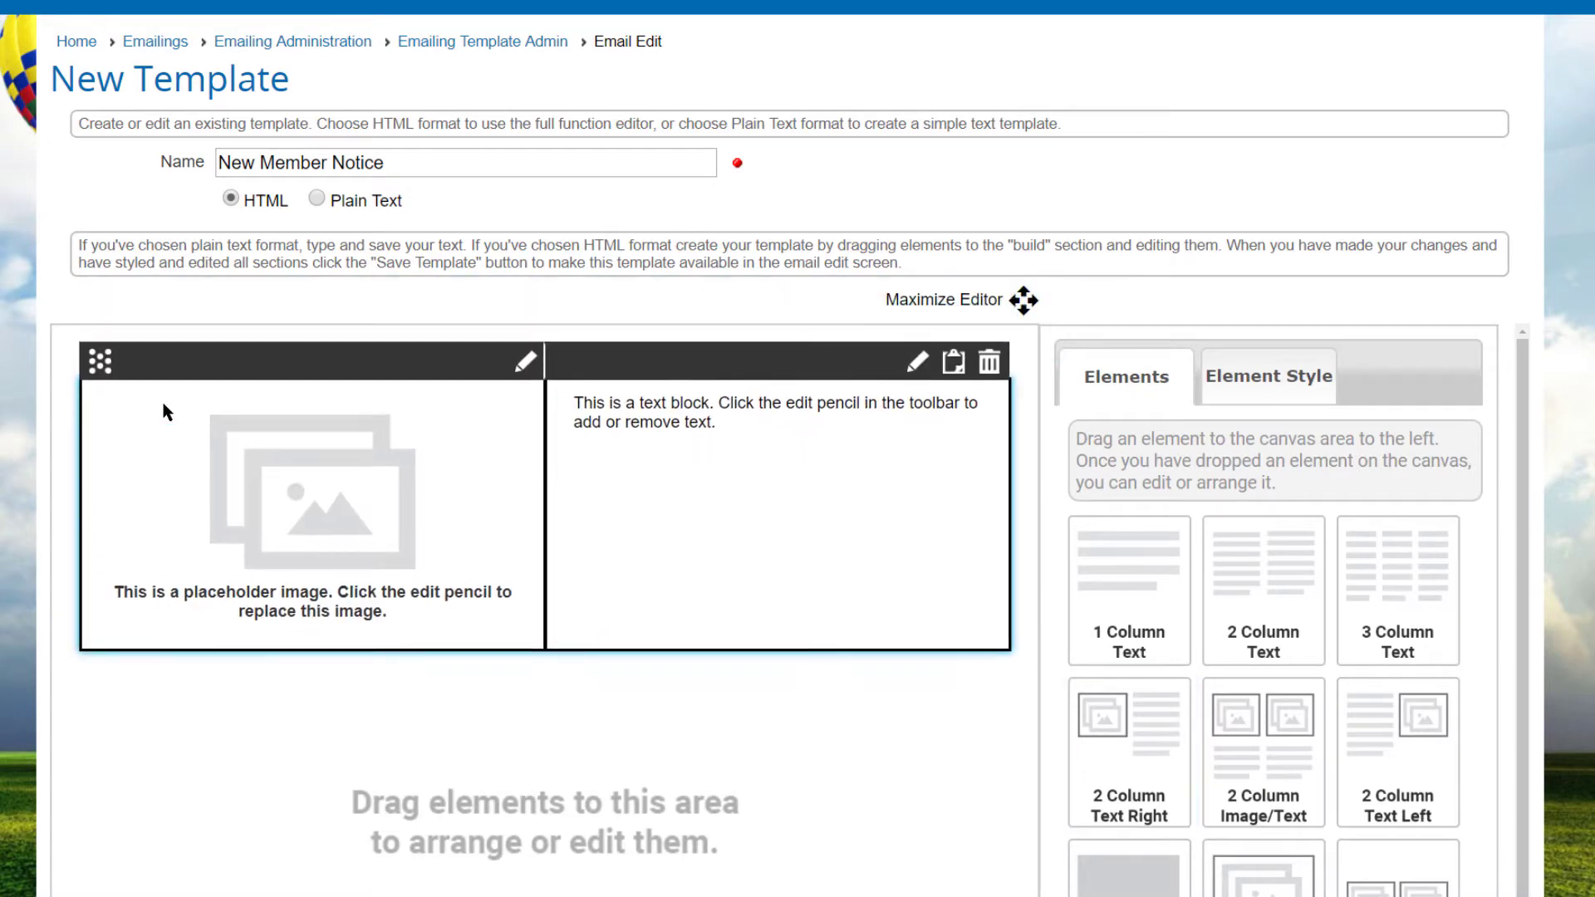
Step: Replace the element's placeholder image with the photo "balloon-field.jpg", found by the title "Balloon"
left_click(520, 367)
left_click(600, 410)
left_click(550, 131)
type("Balloon")
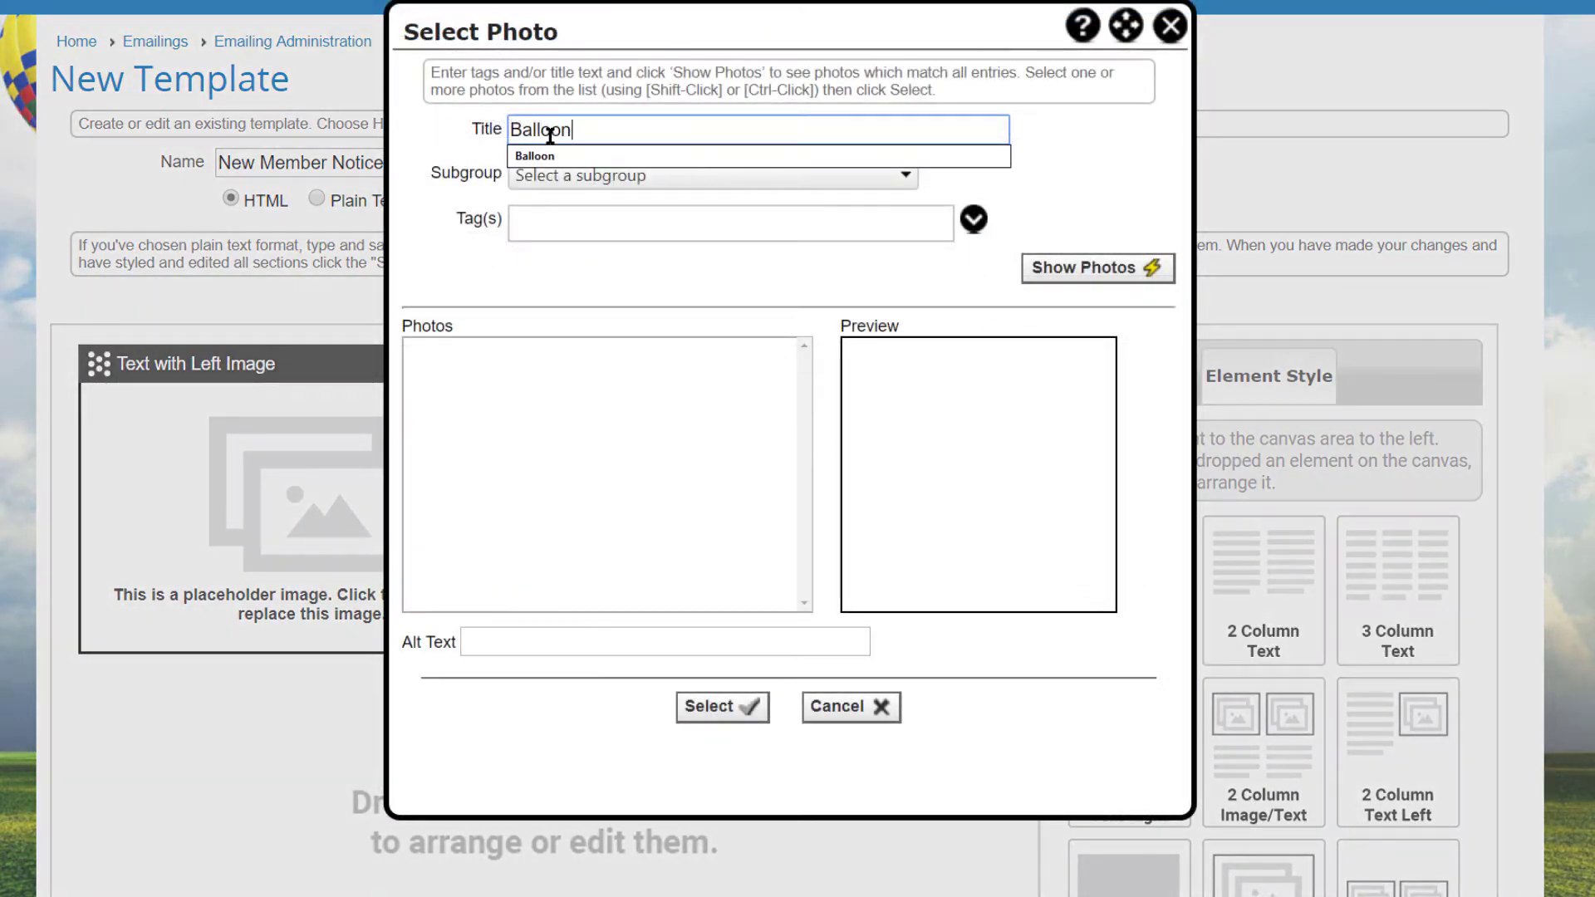
left_click(535, 157)
left_click(1083, 267)
left_click(469, 397)
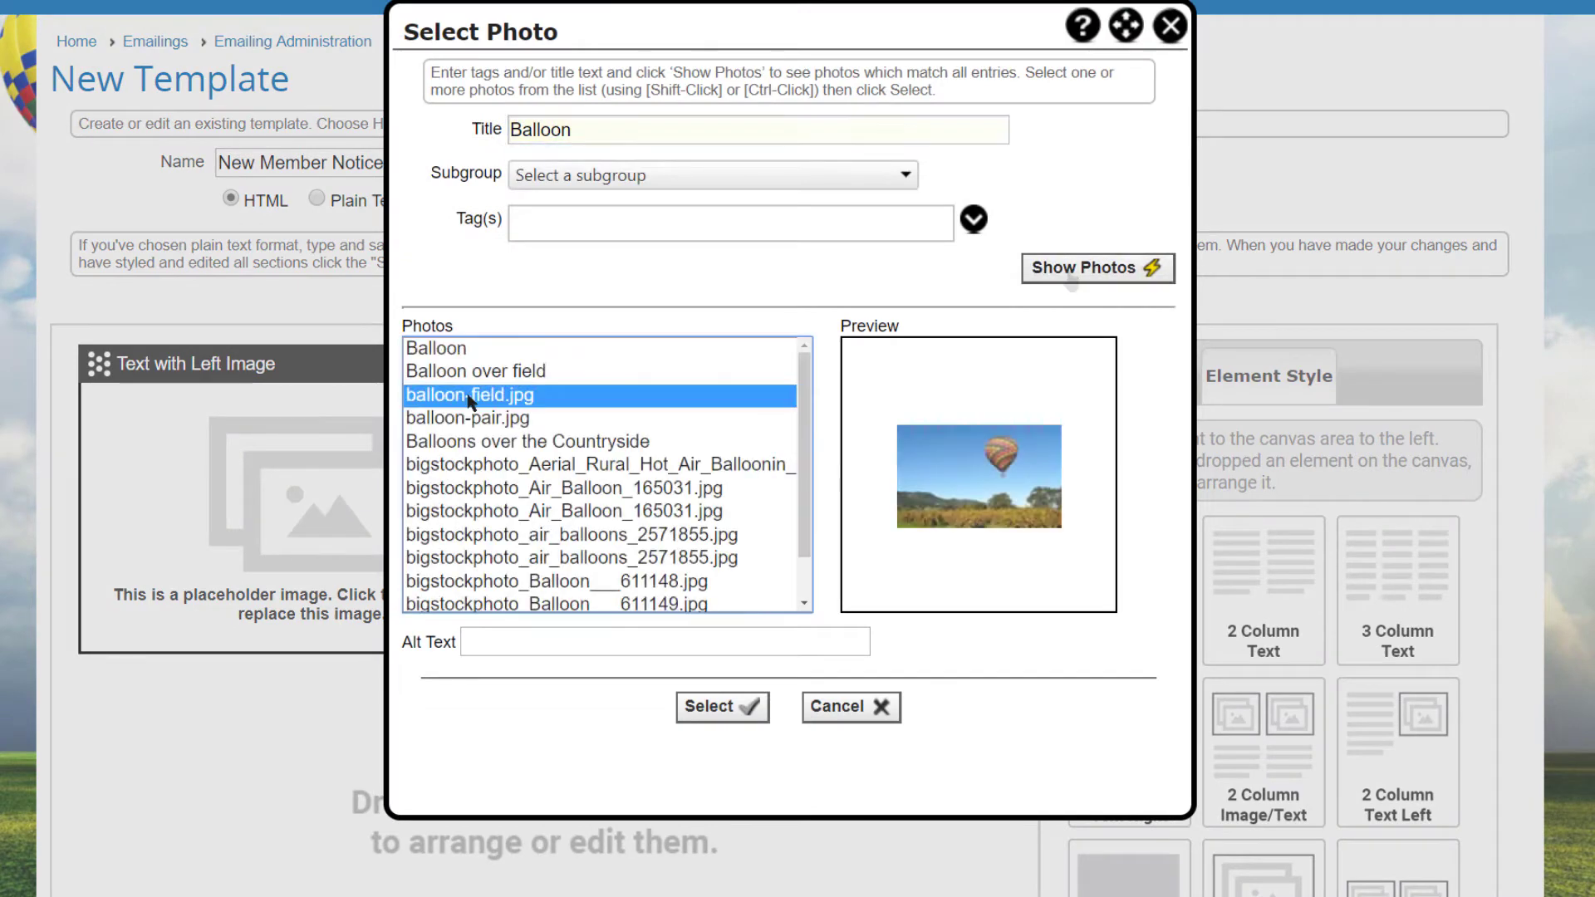
left_click(715, 707)
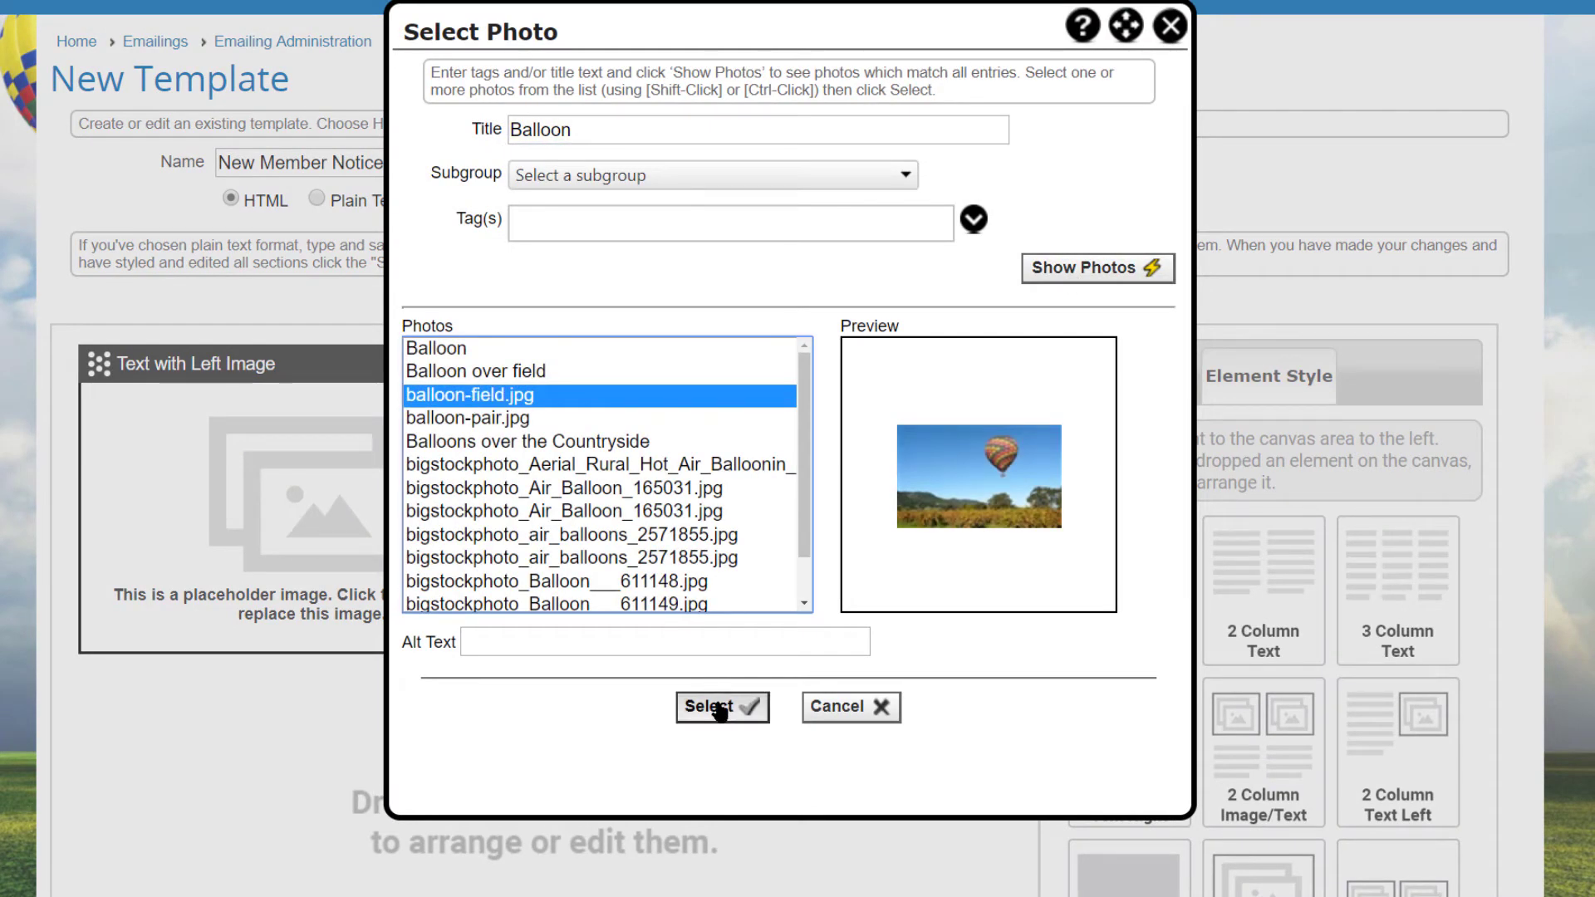
Step: Set the text block to "Thank you for joining the NorthWest Balloon Club." plus bullets Tech Night, Pilot training, Social events, Balloon rides, Chase crew participation
left_click(918, 363)
type("Thank you for joining the NorthWest Balloon Club.")
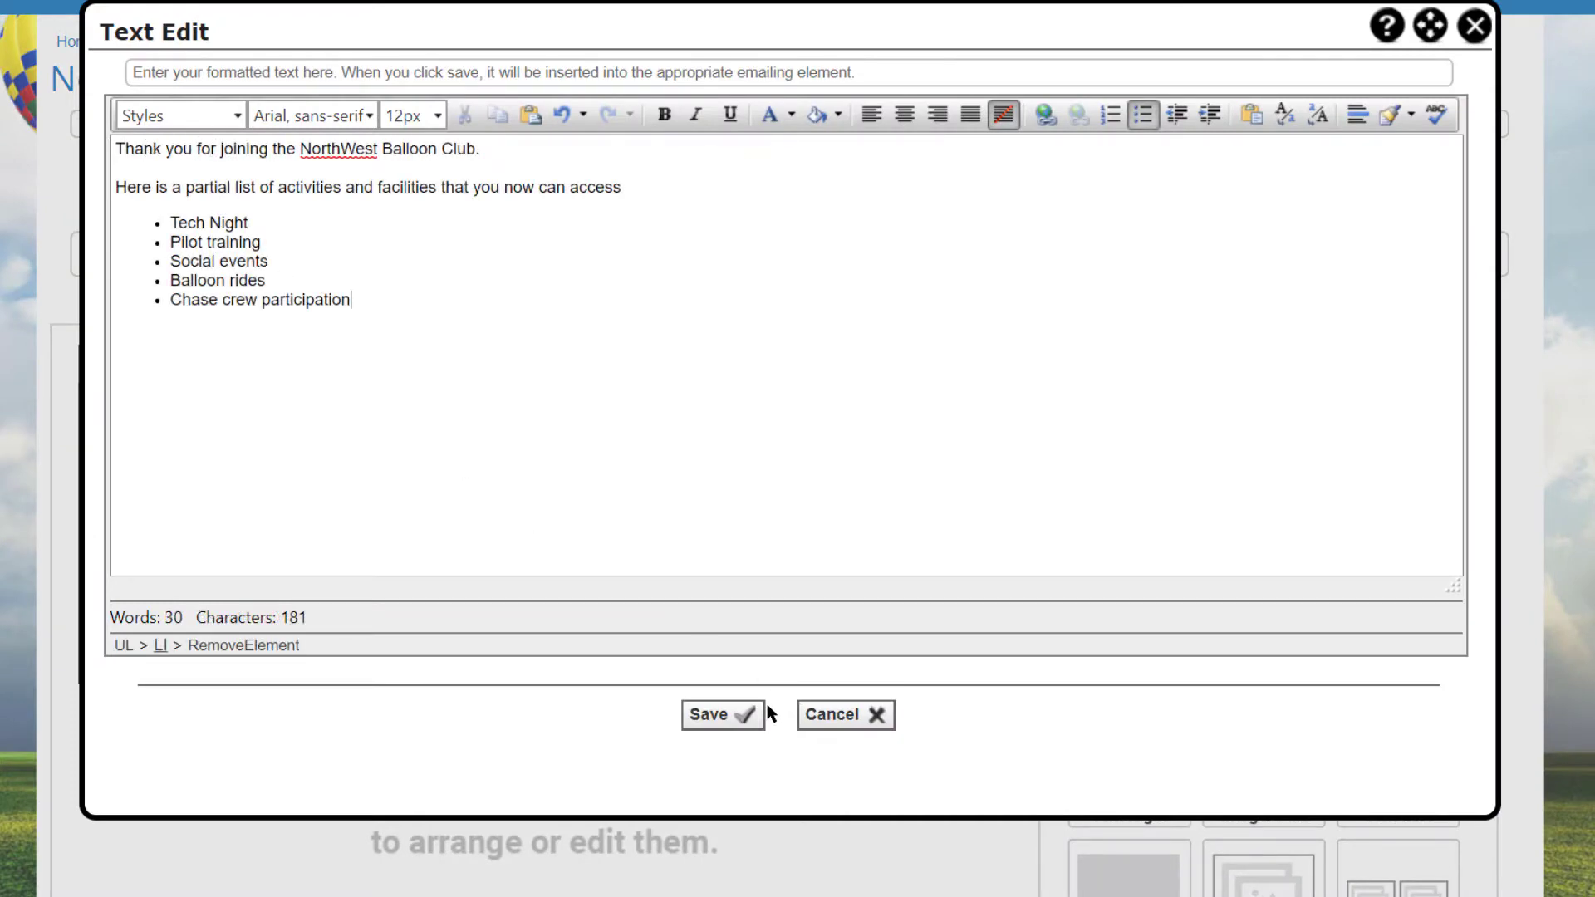
left_click(719, 716)
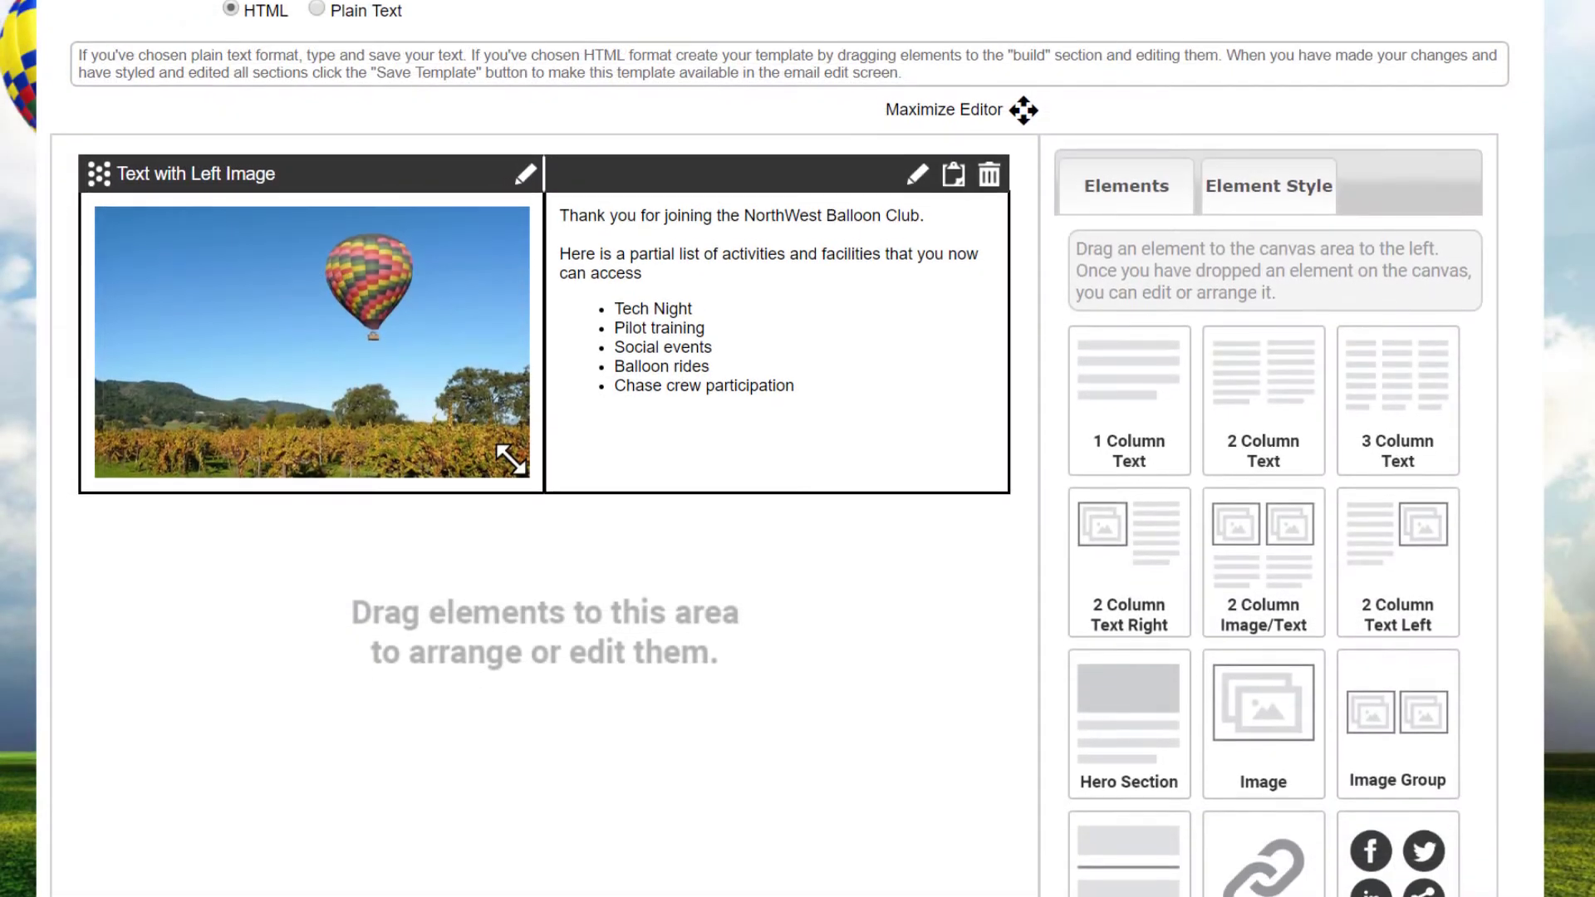
Step: Add a file row below the image-and-text element and attach the existing document "Federal Aviation Regulations - FAR Overview" from Government Issued > Regulations
scroll(1296, 831, "down", 3)
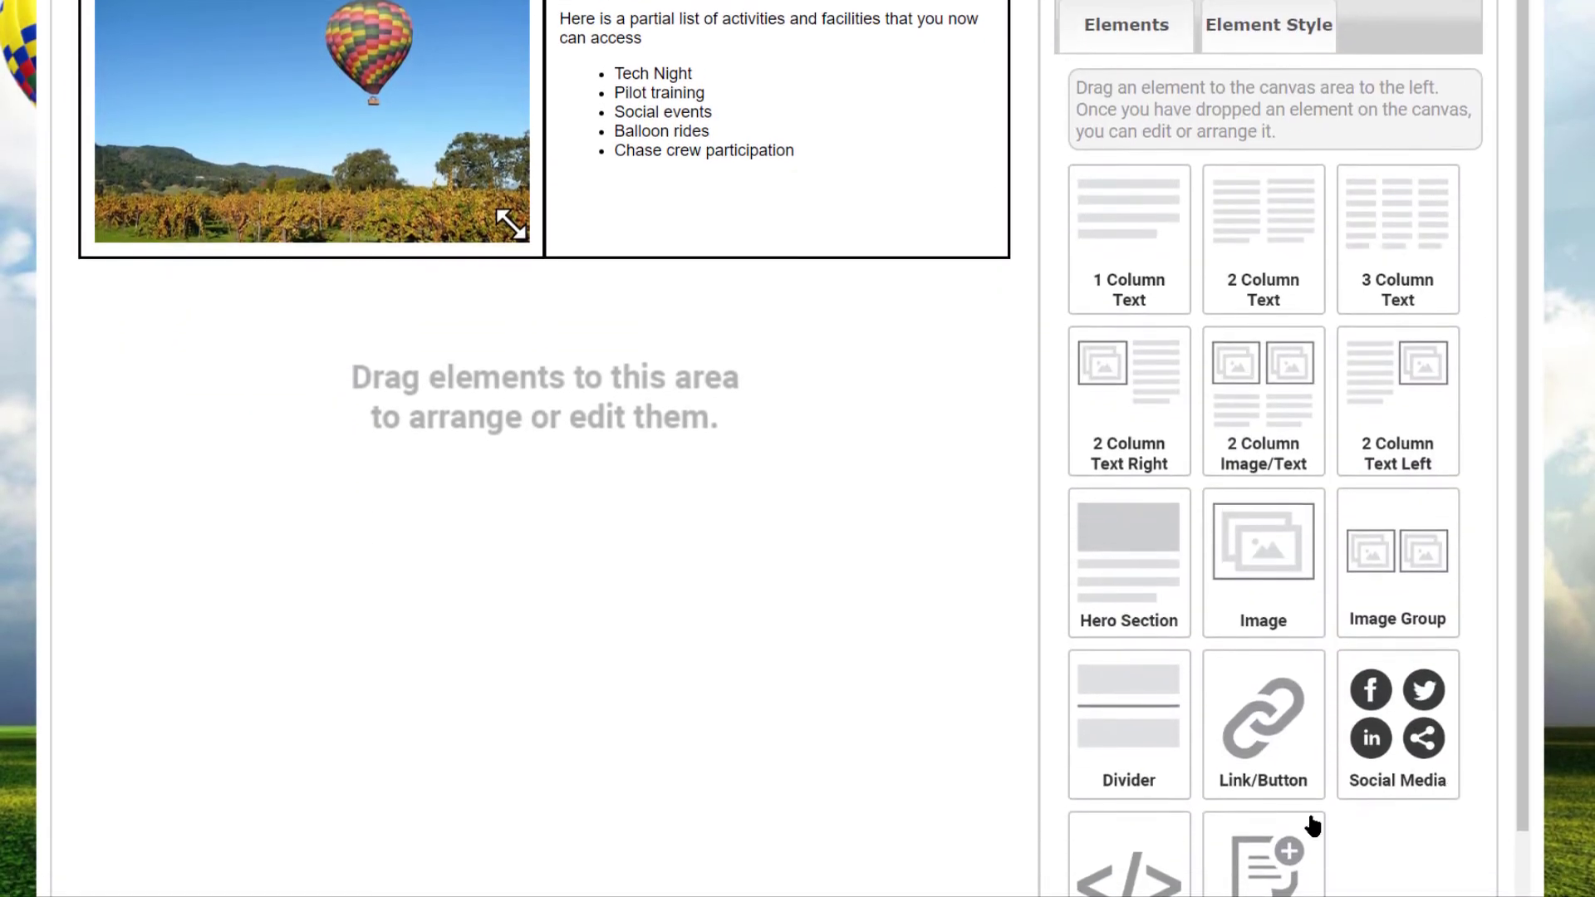
left_click_drag(1282, 835, 170, 283)
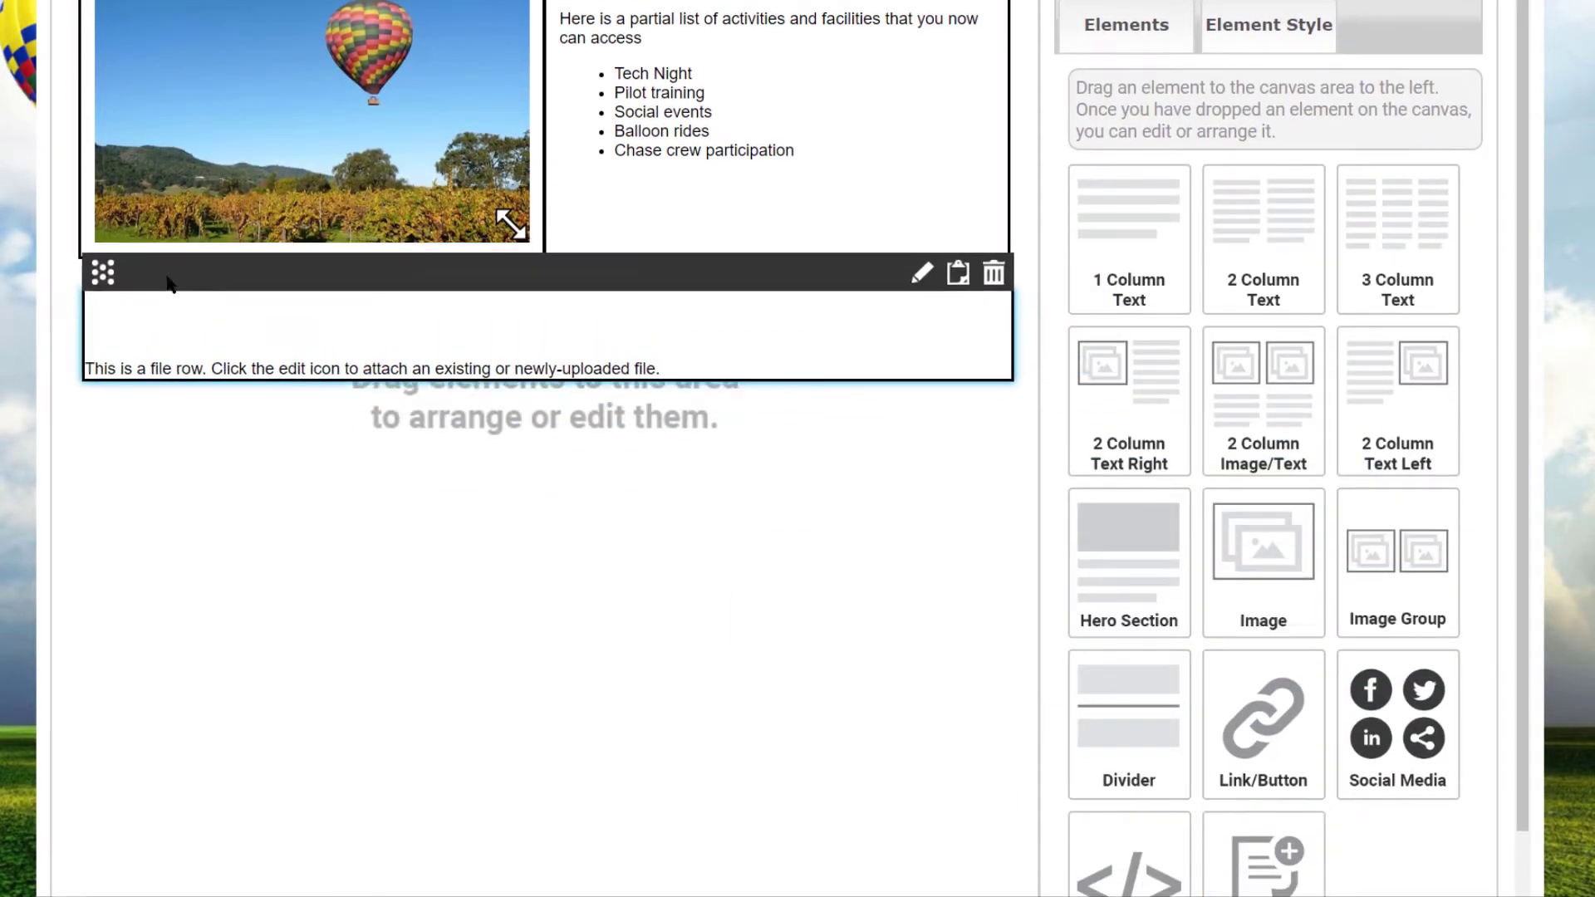
left_click(918, 284)
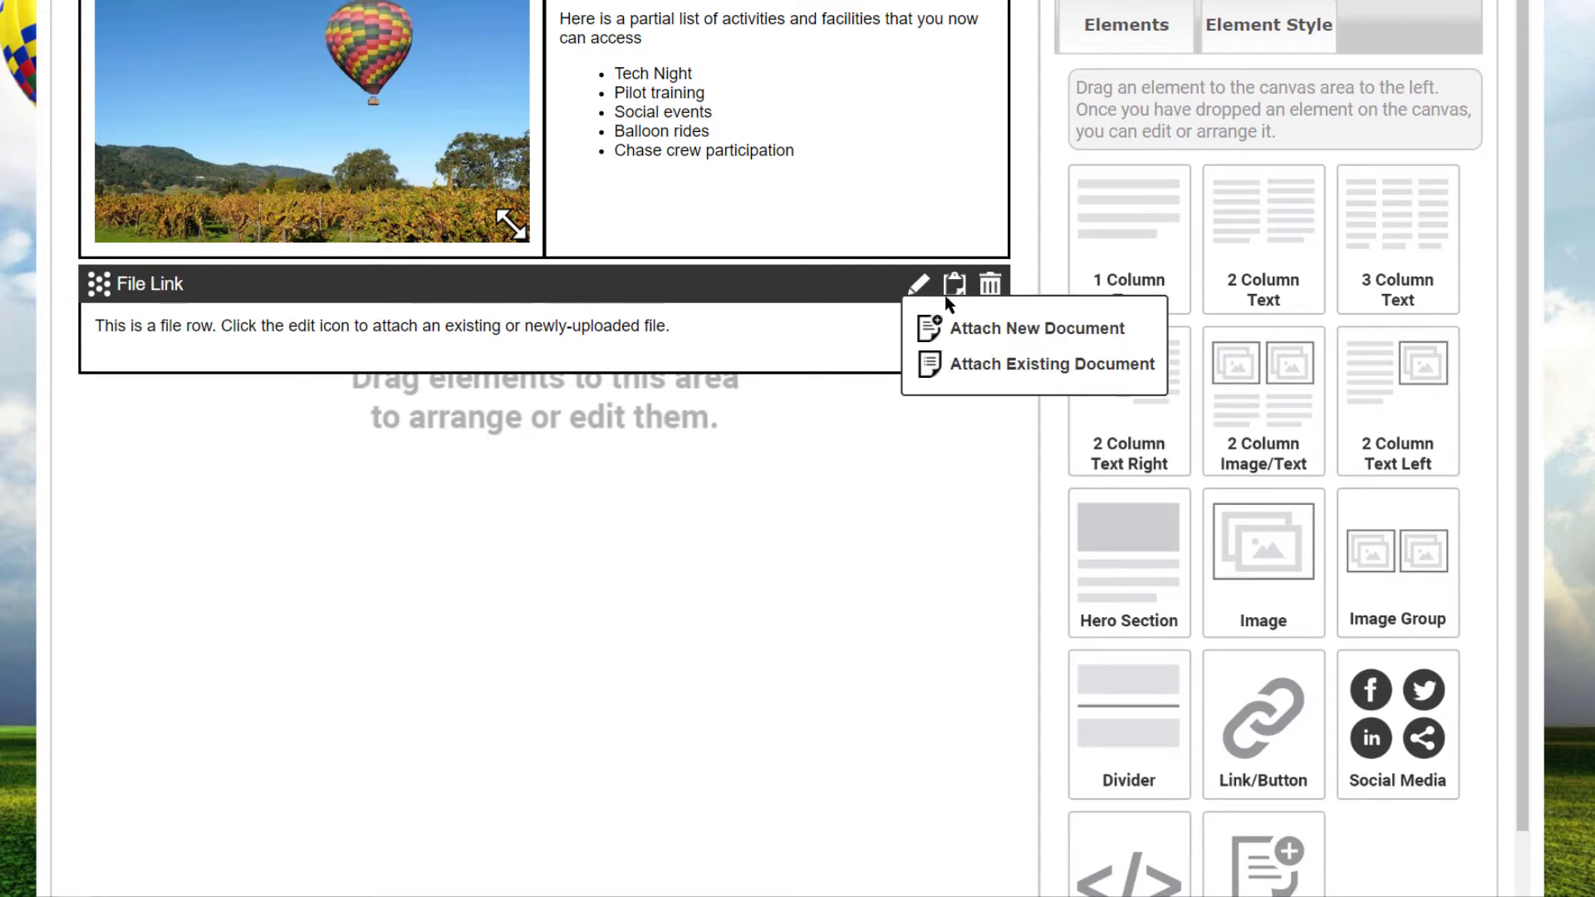
left_click(977, 365)
left_click(801, 287)
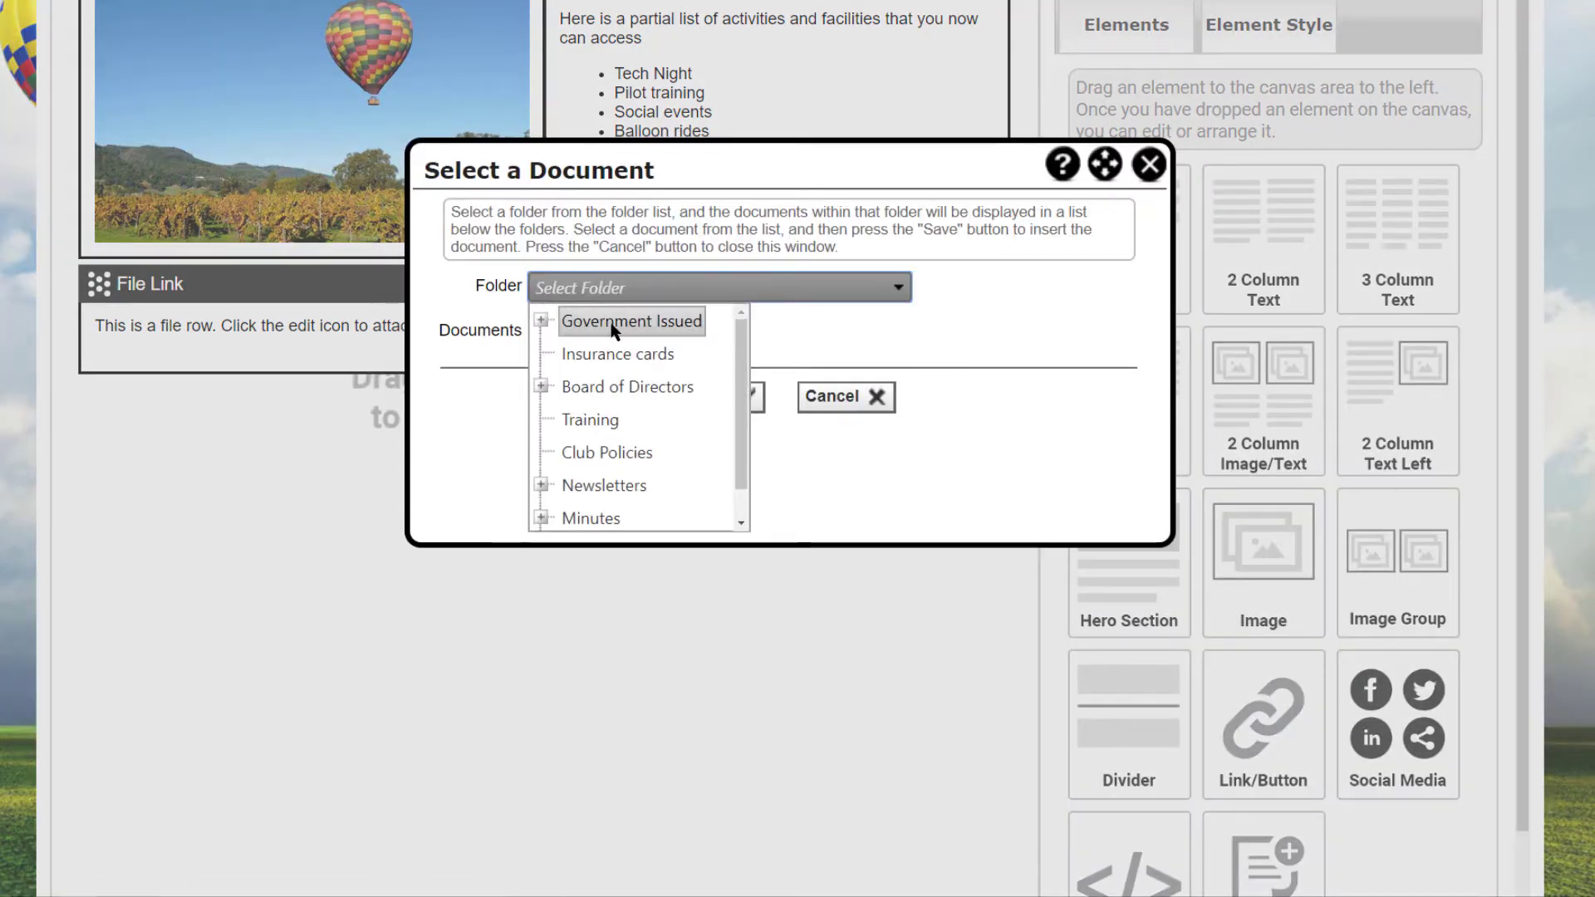
left_click(540, 321)
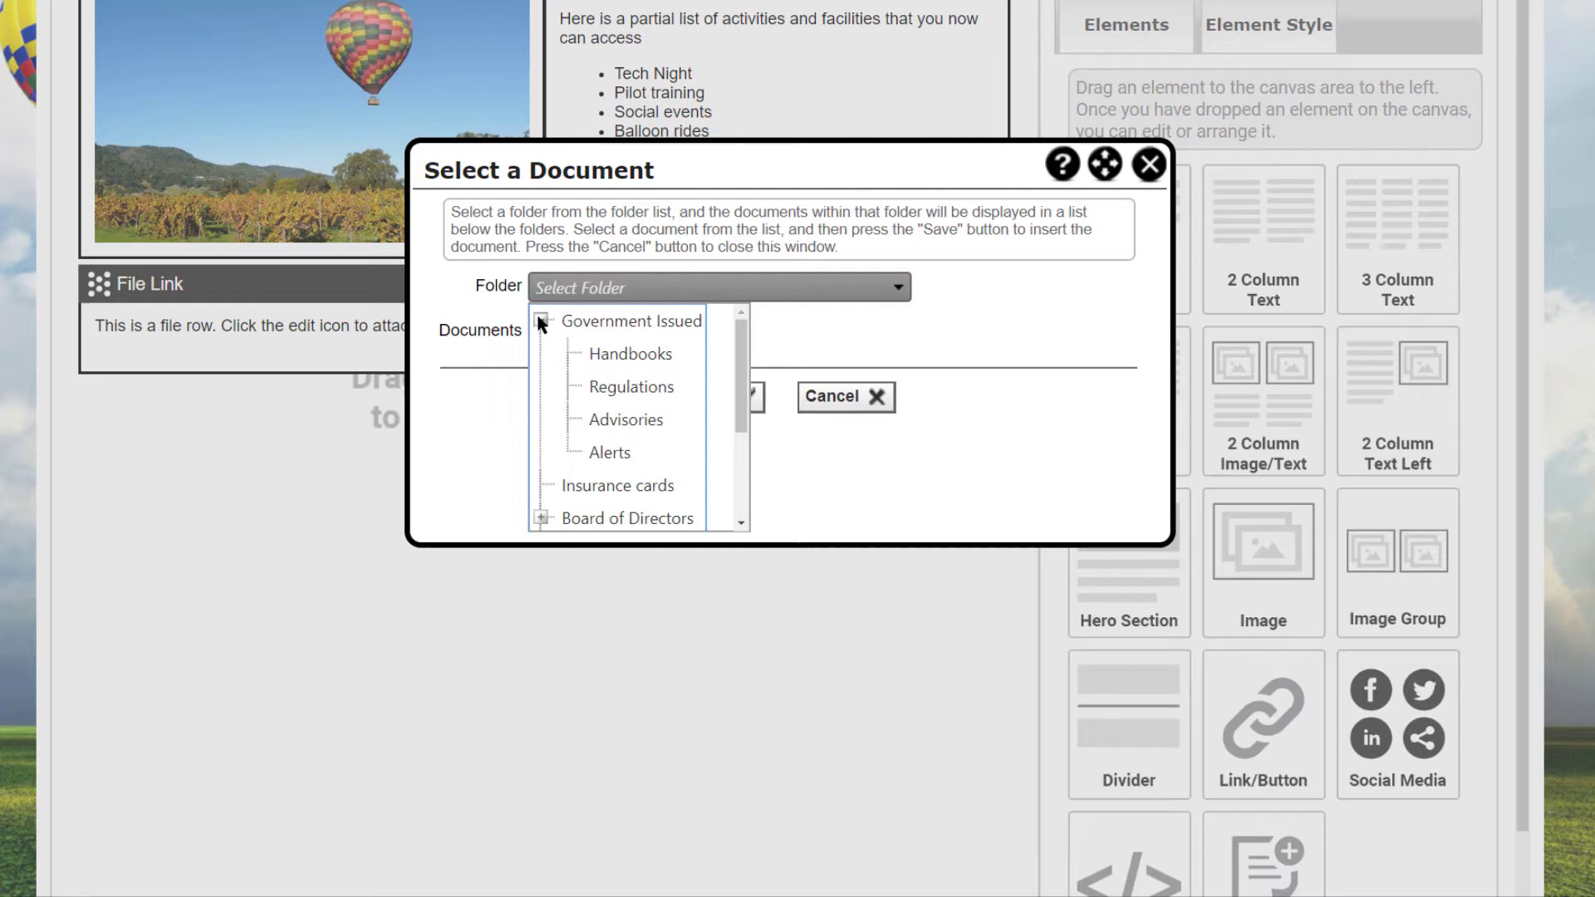
left_click(610, 387)
left_click(612, 331)
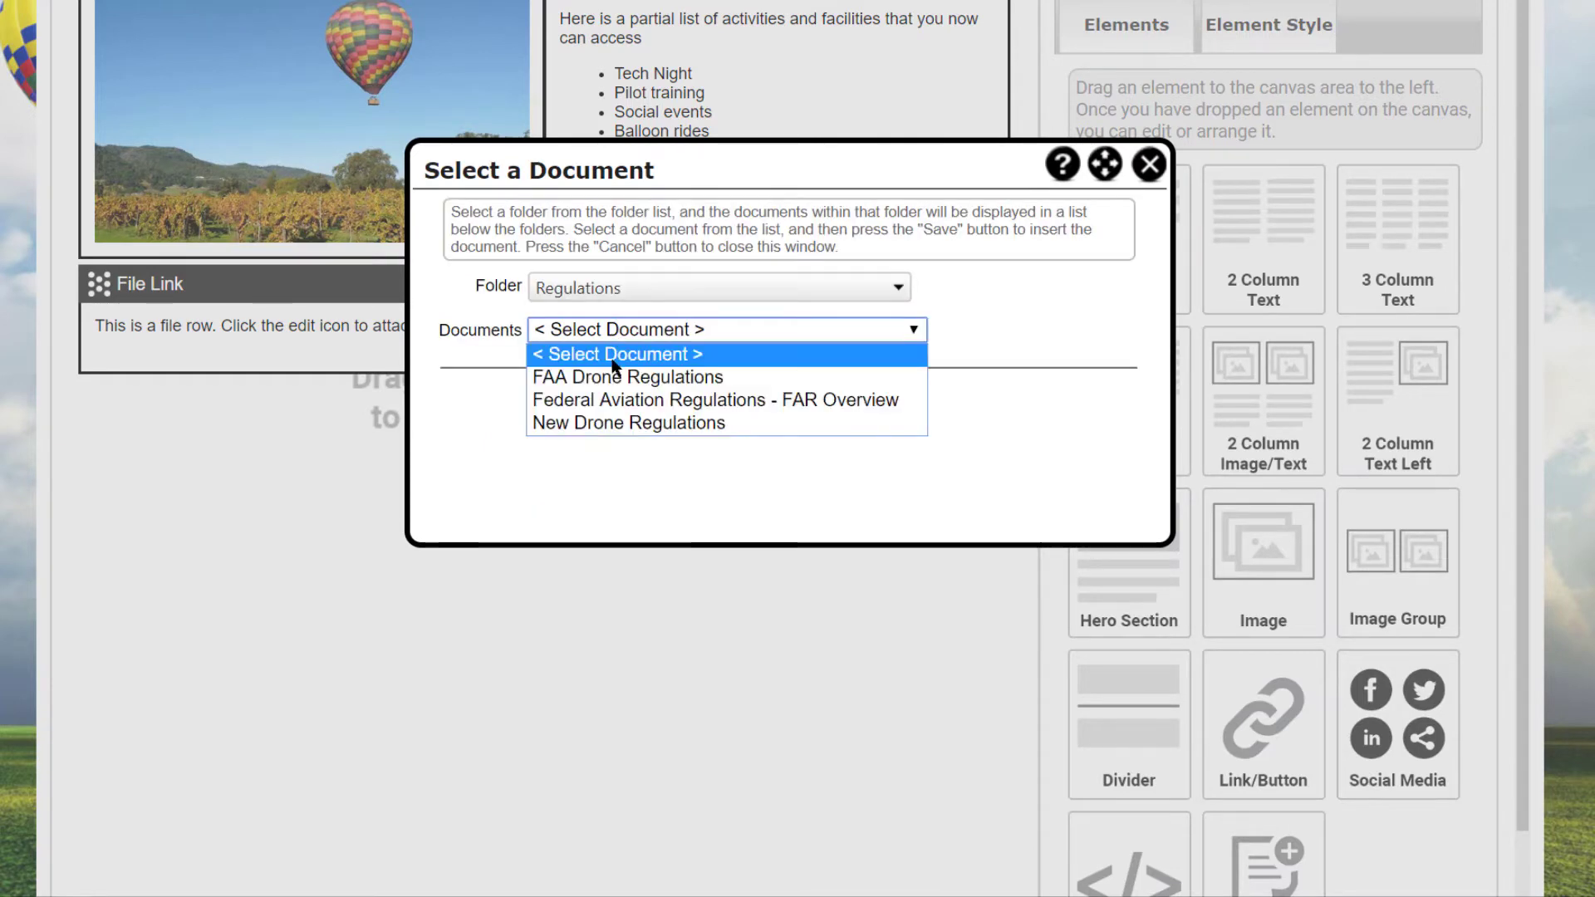
left_click(617, 400)
left_click(717, 399)
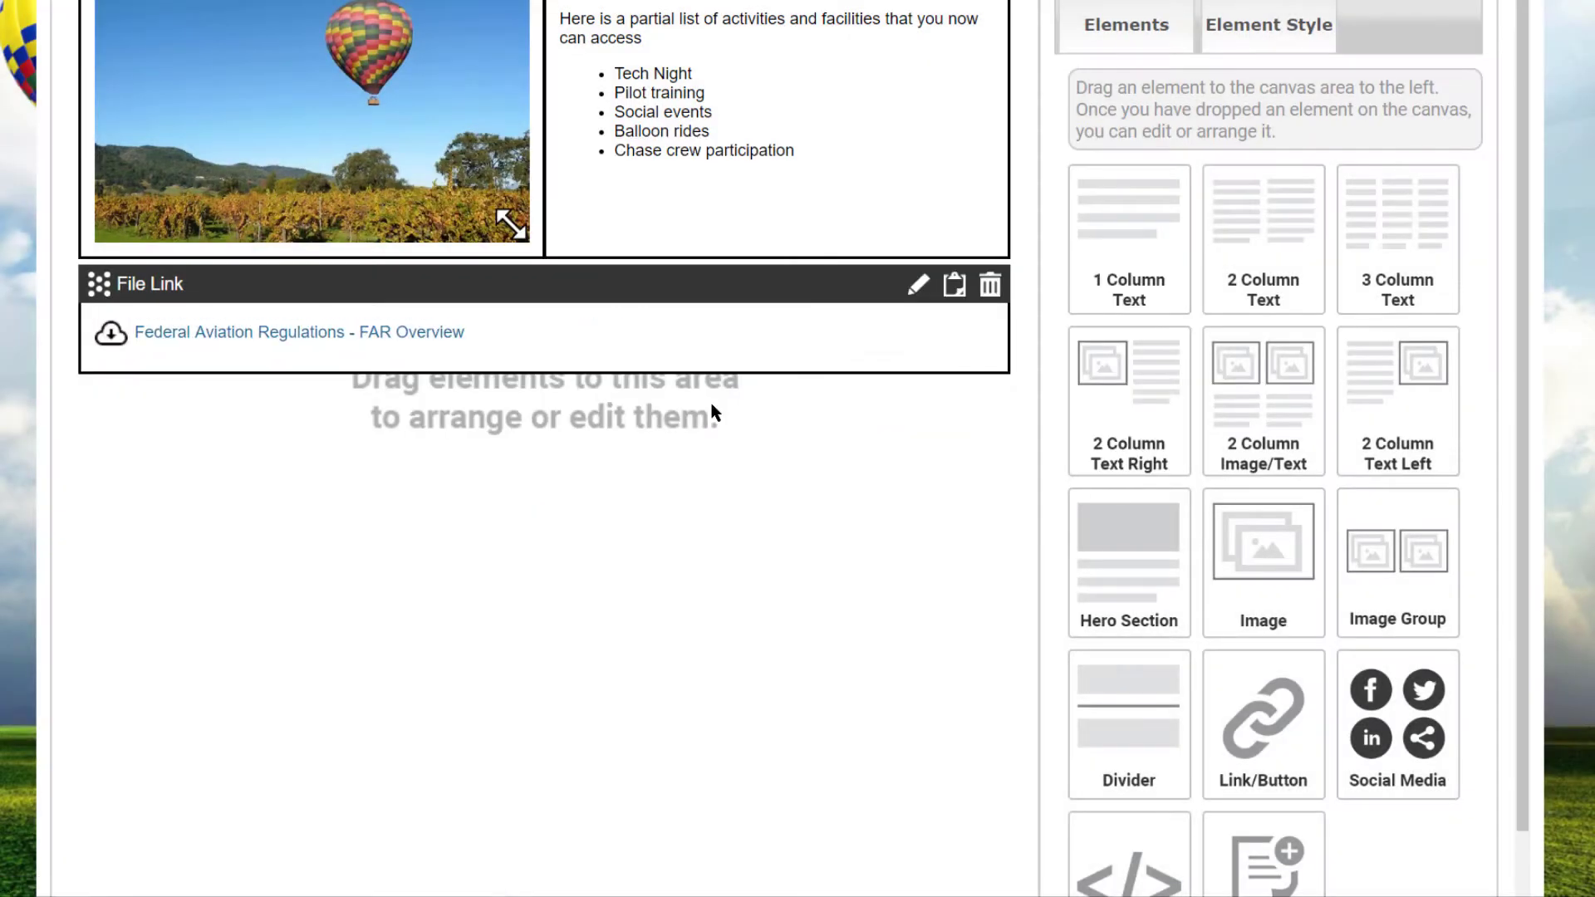
Step: Save the new member template and look through the template list
scroll(1096, 641, "down", 3)
left_click(751, 712)
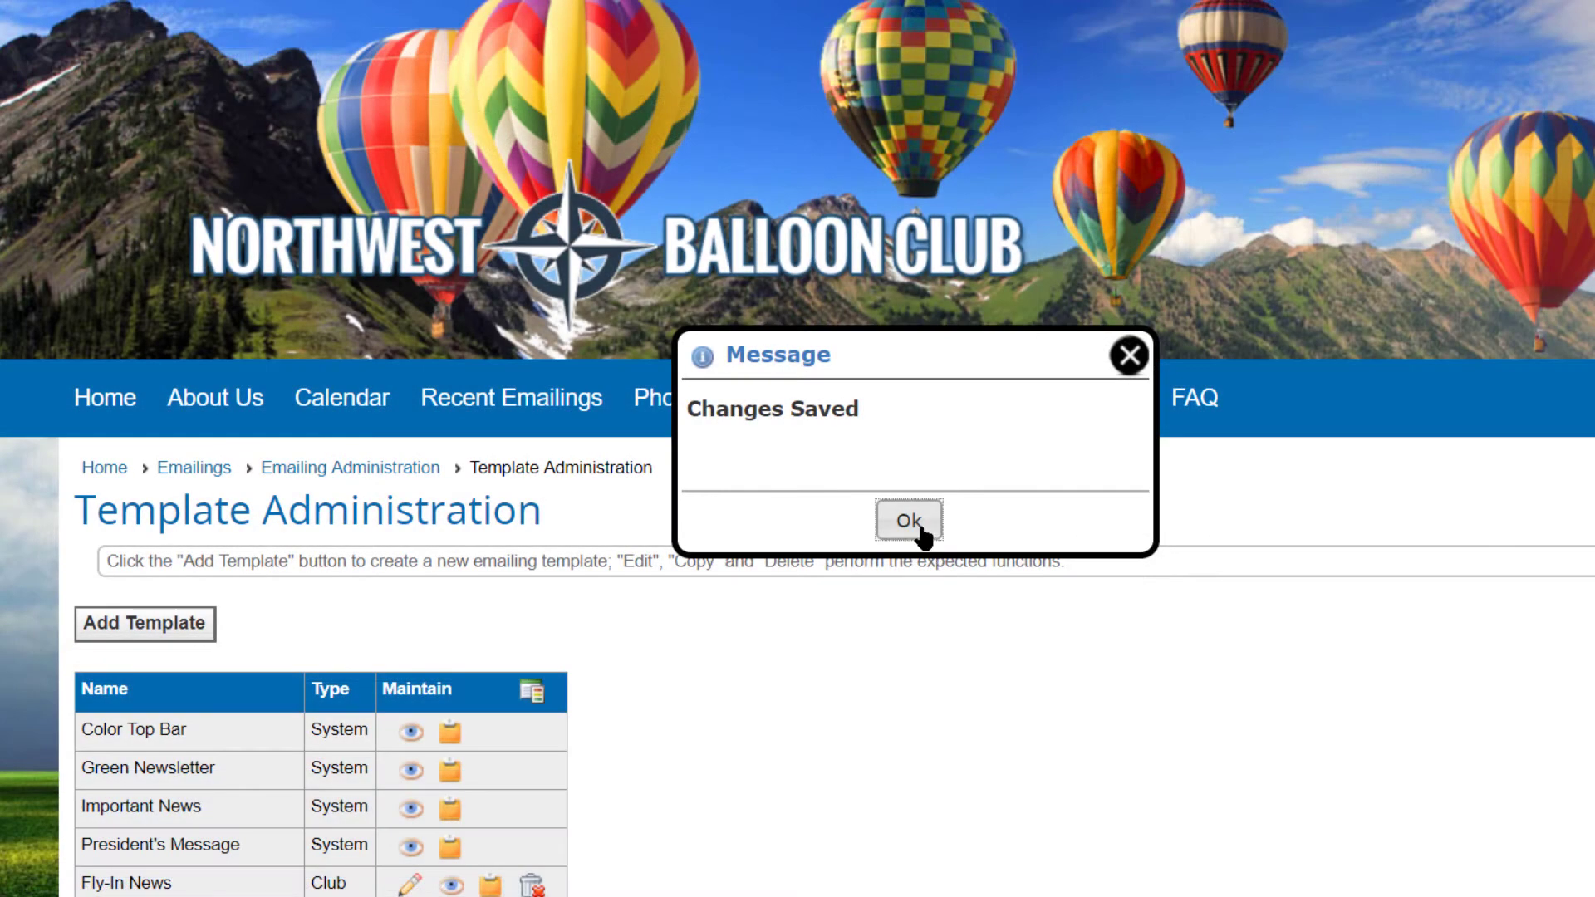
left_click(914, 522)
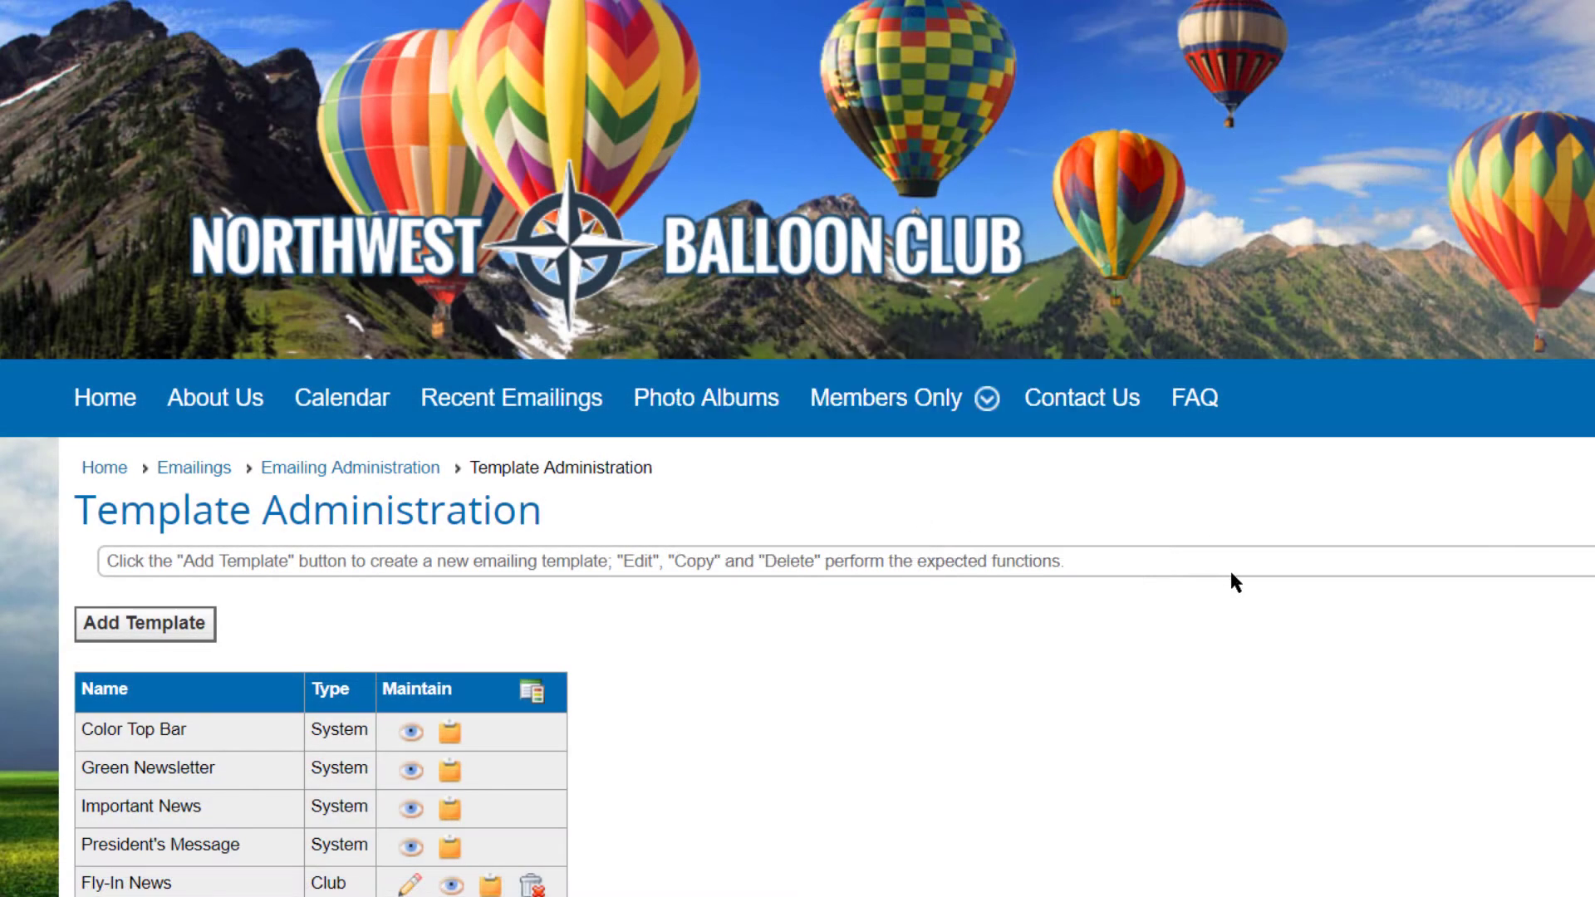
scroll(1233, 579, "down", 1)
scroll(1235, 584, "down", 3)
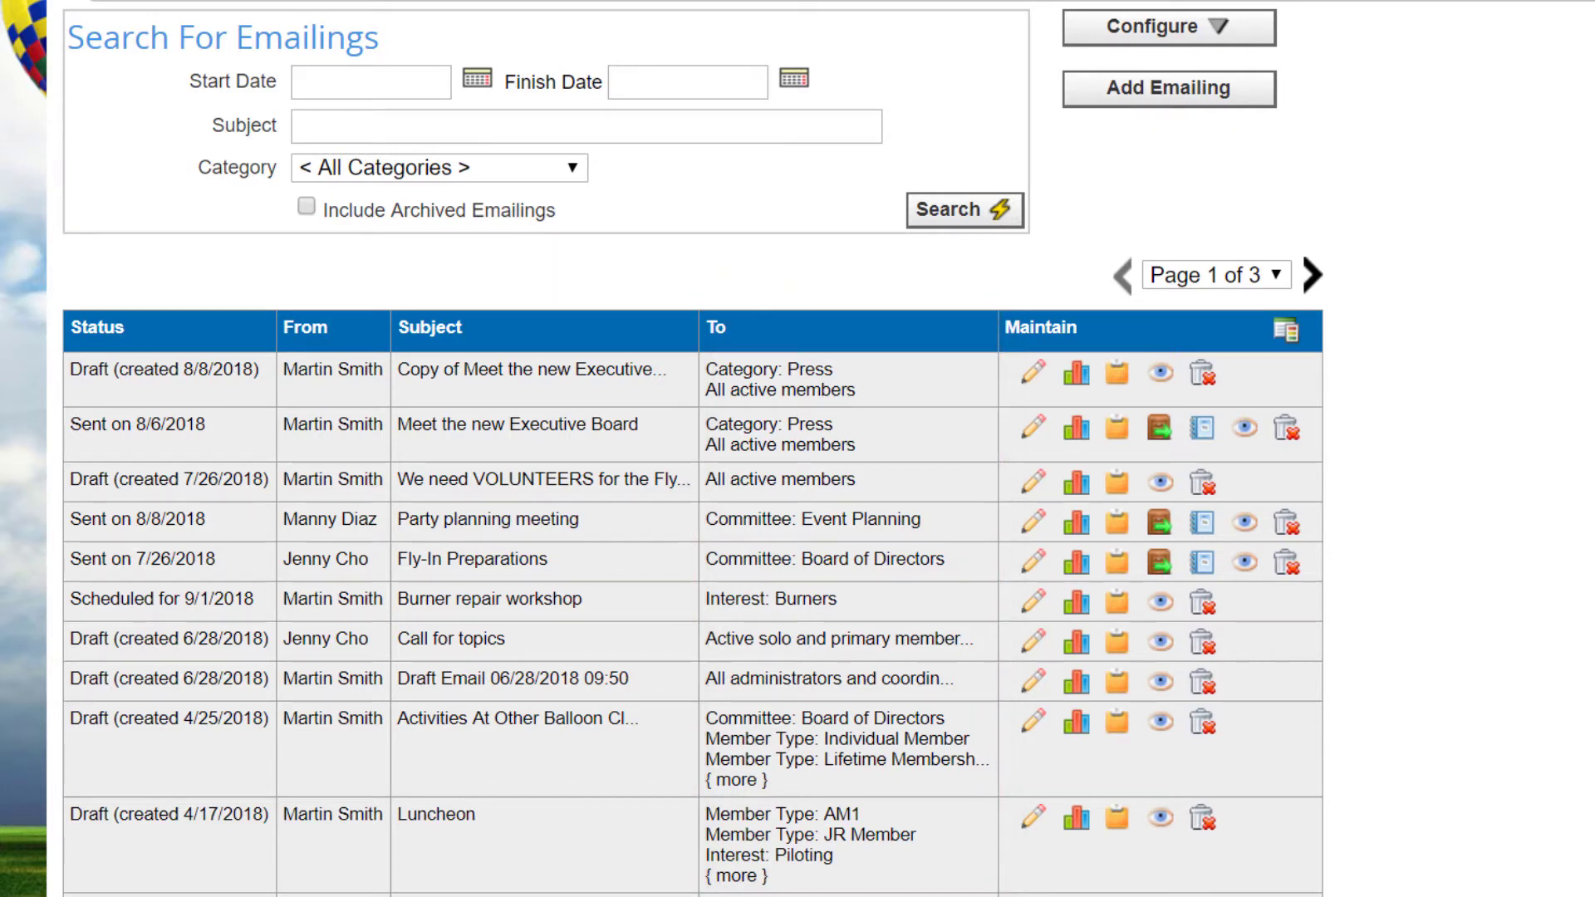
Step: Go to the saved distribution lists from Emailing Administration and start a new distribution list
left_click(1193, 40)
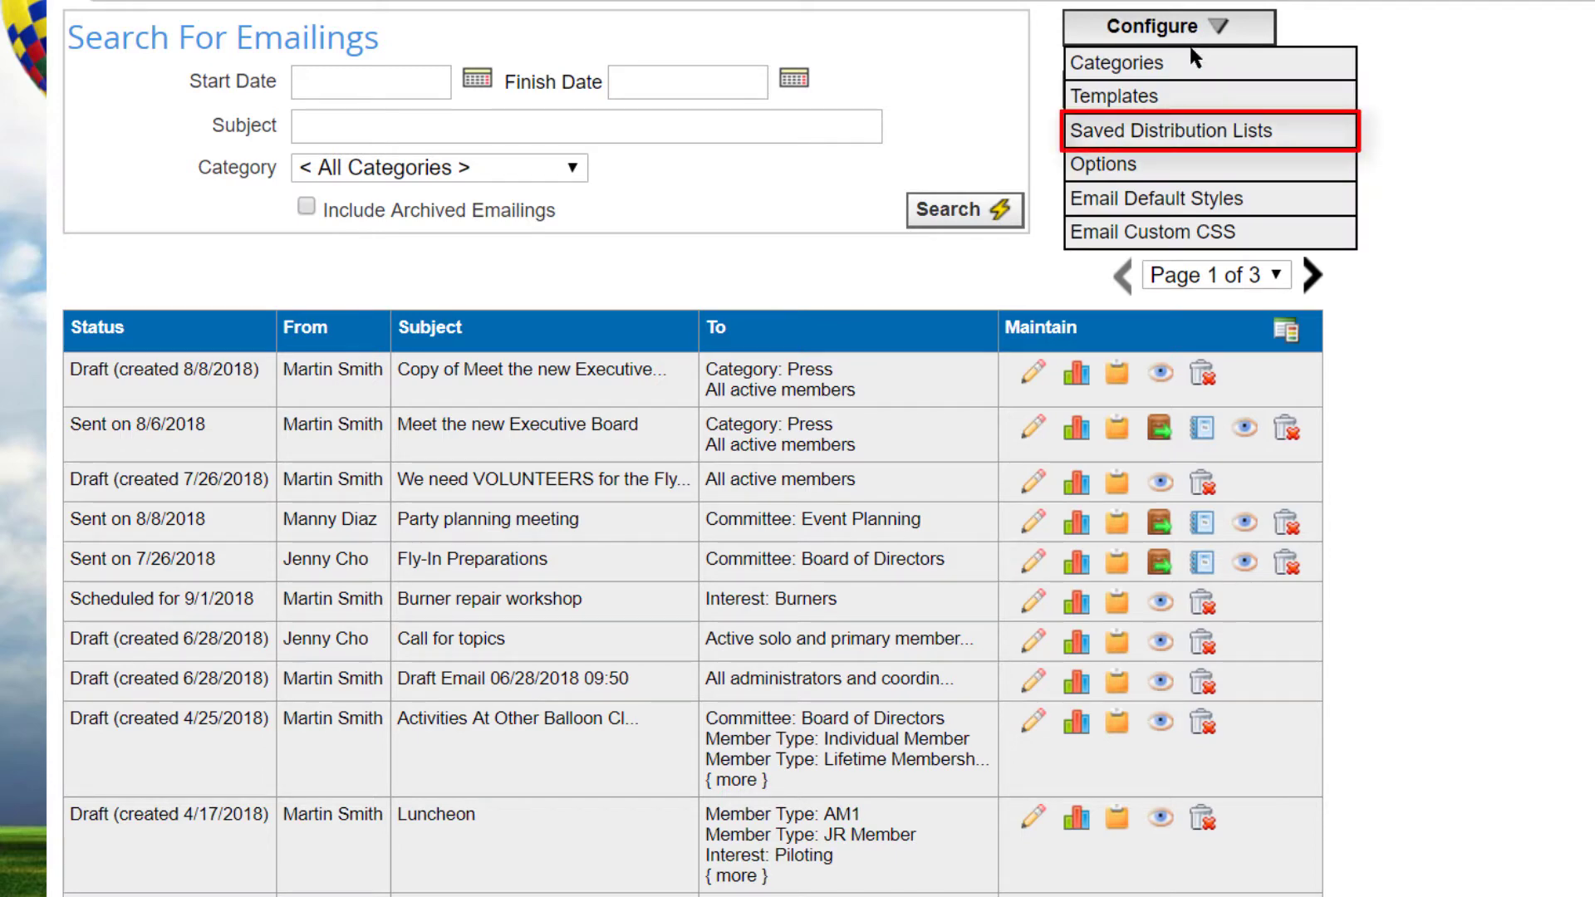
left_click(1301, 133)
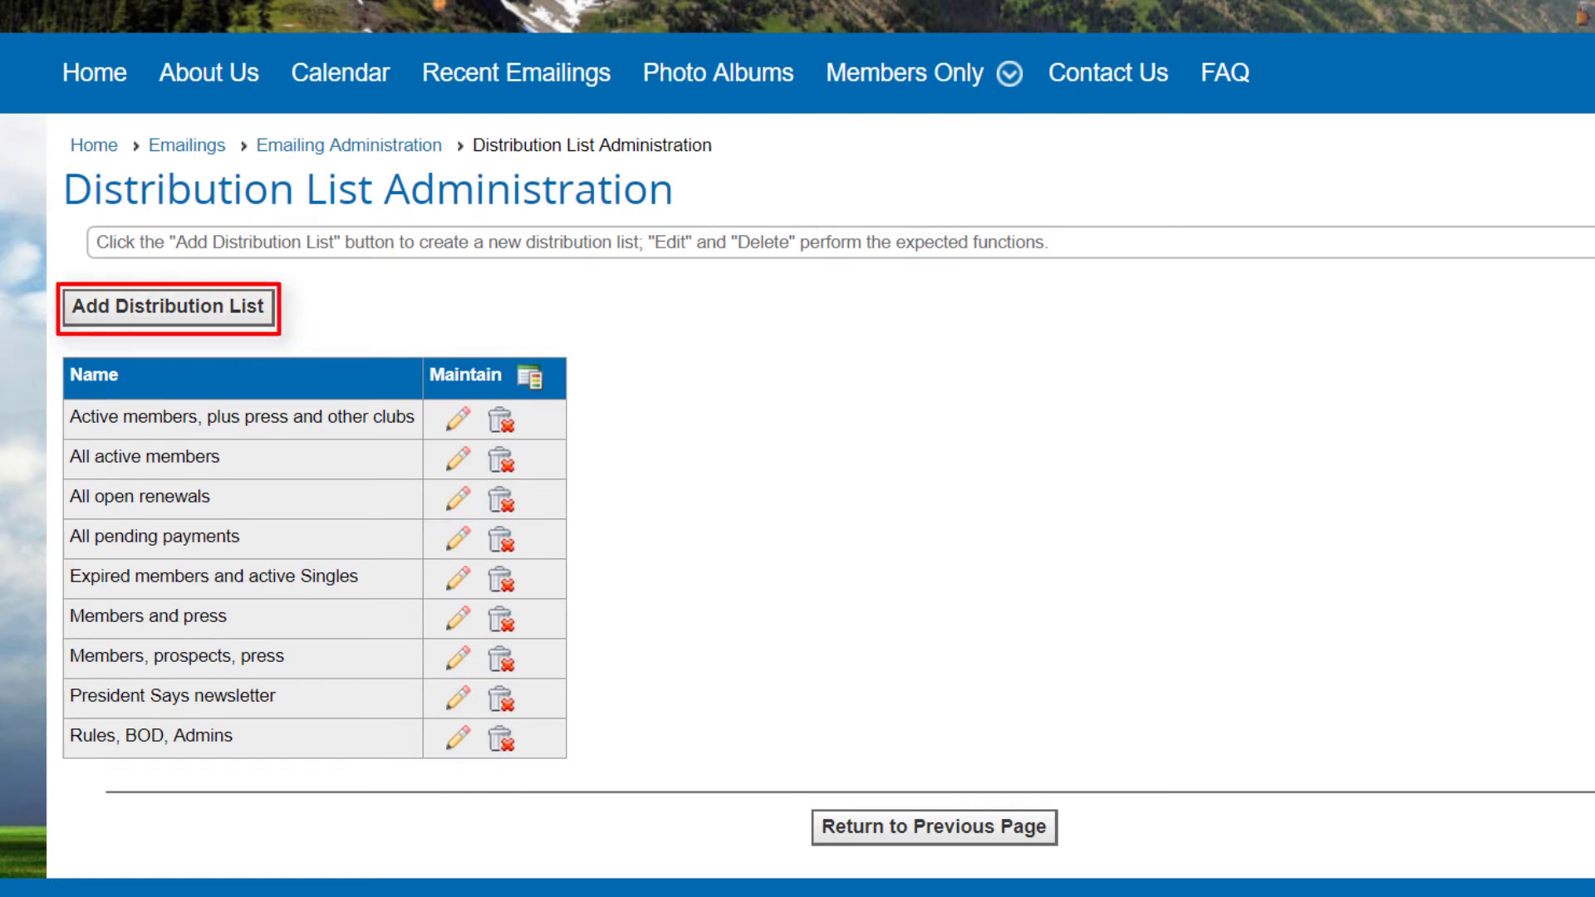
left_click(172, 323)
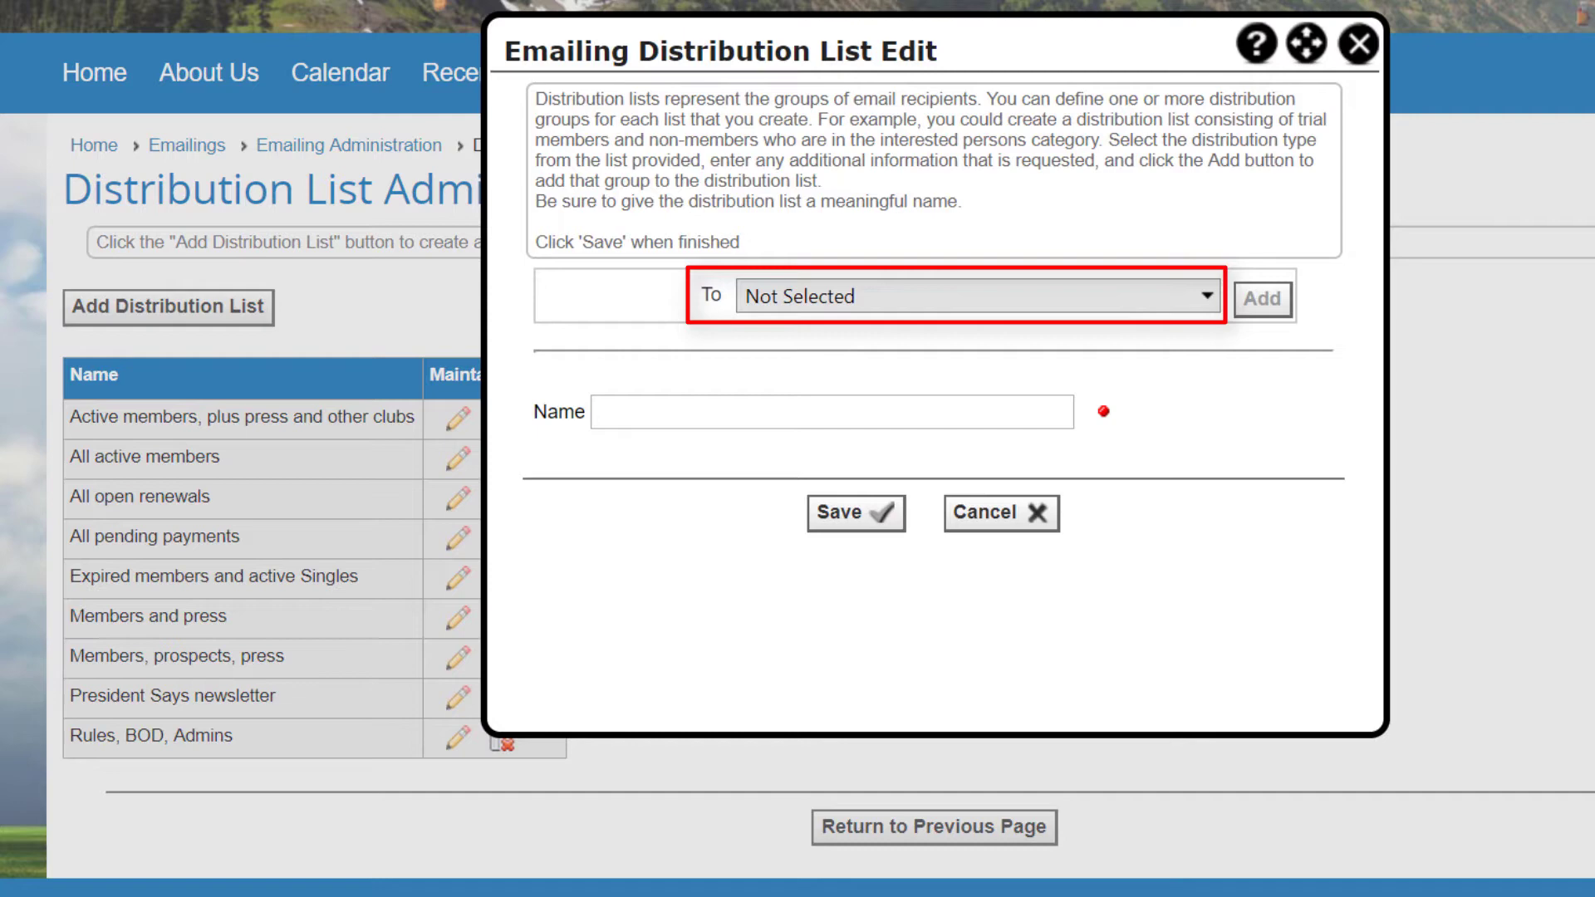
Step: Add members by selected type, with the member type Individual Member, to the new distribution list
left_click(1209, 301)
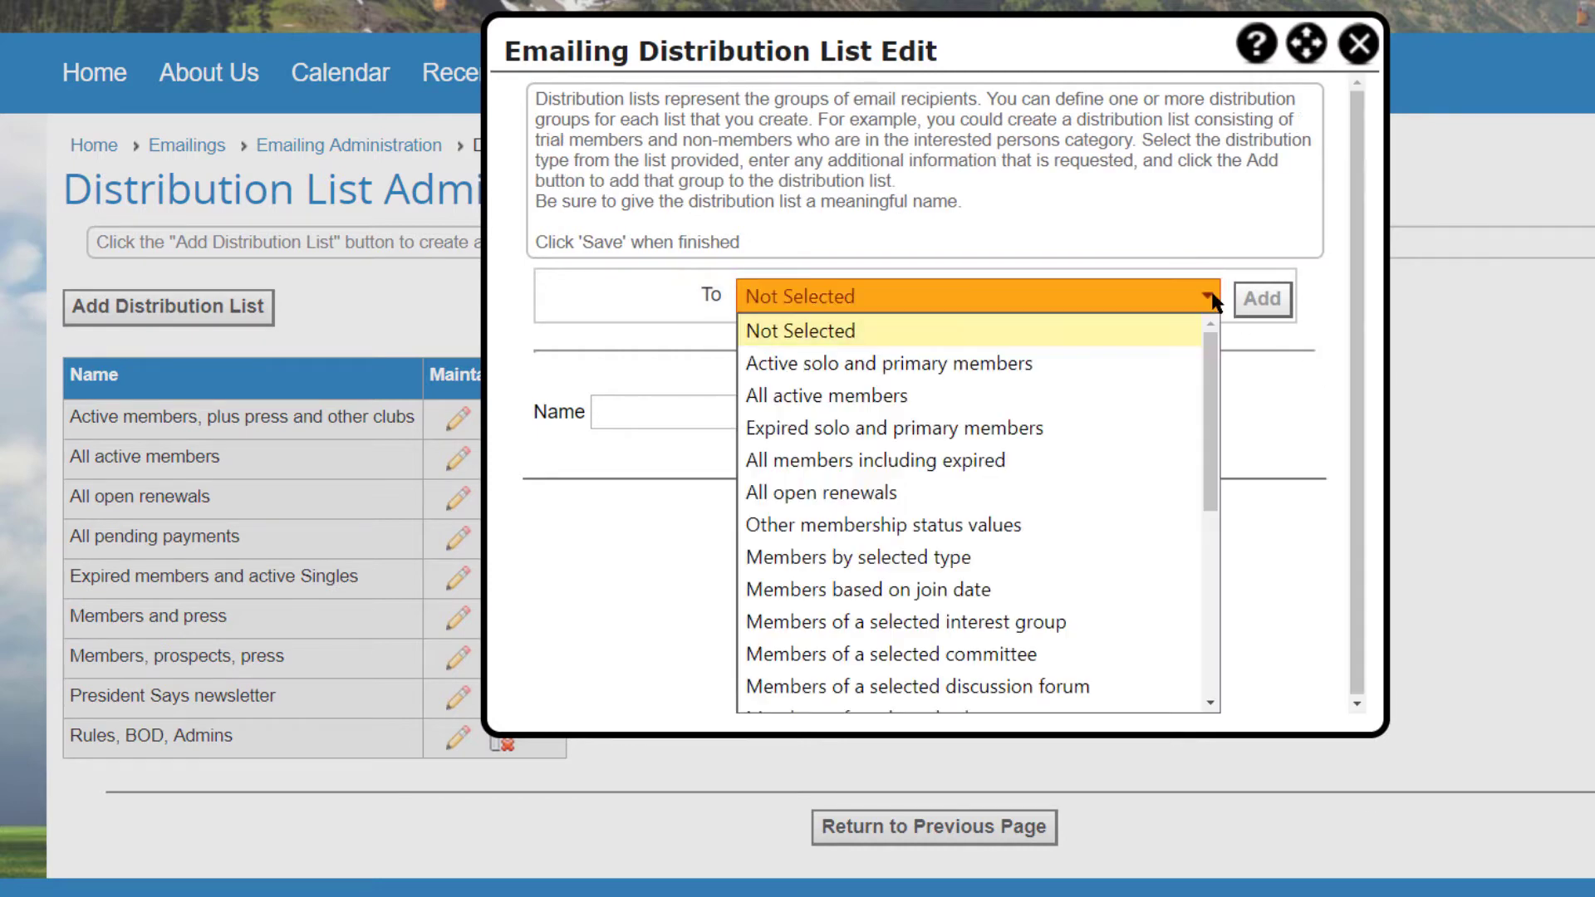
left_click(947, 557)
left_click(1008, 341)
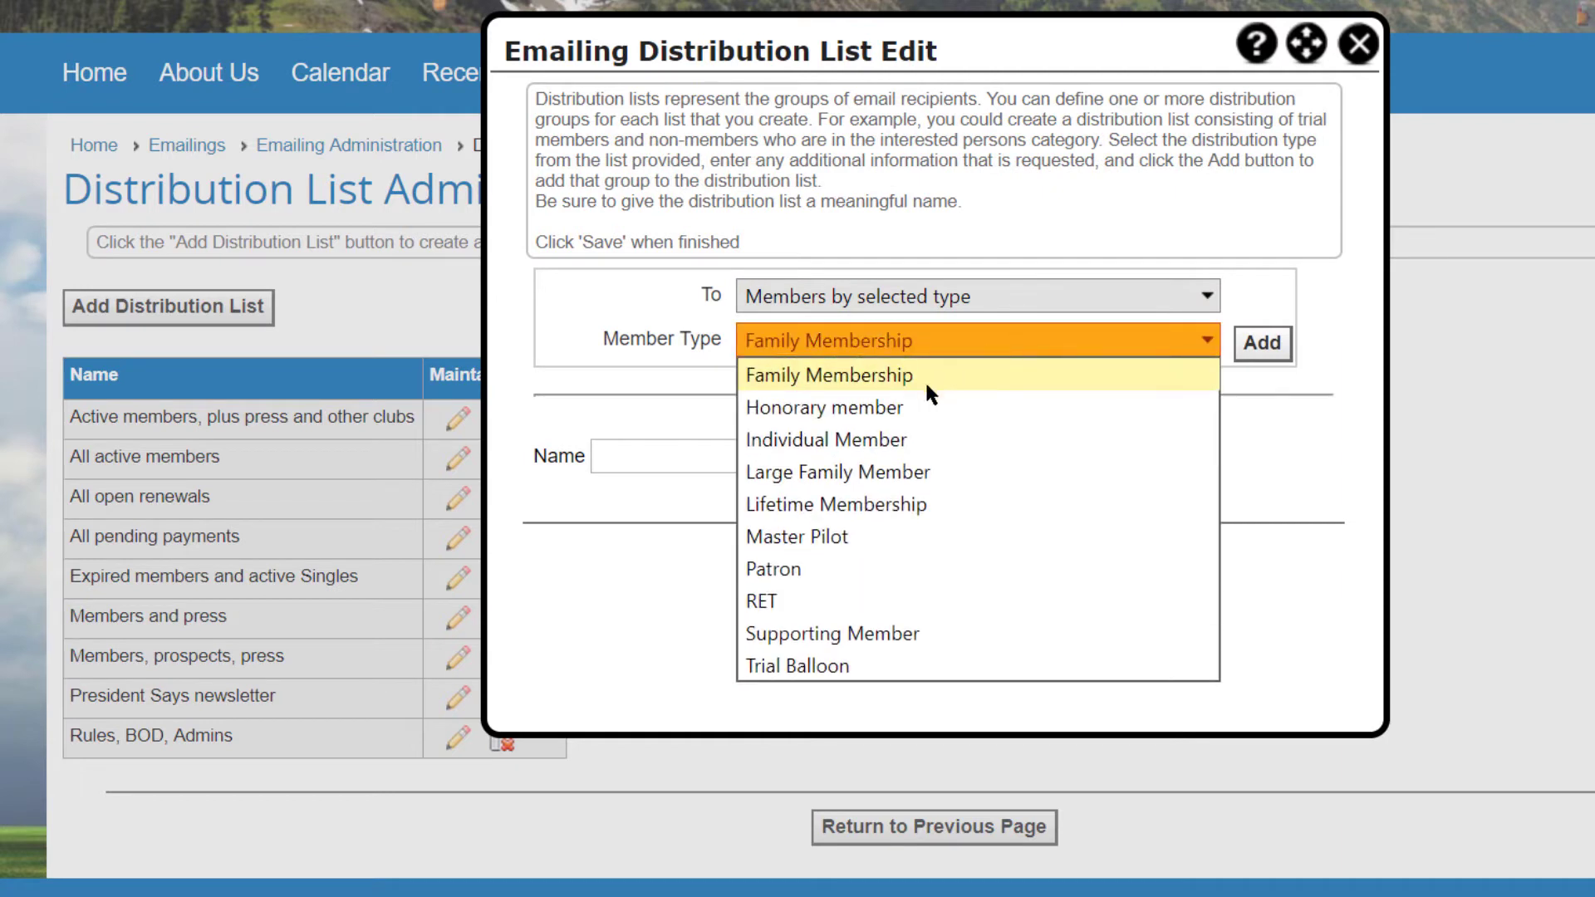
left_click(859, 445)
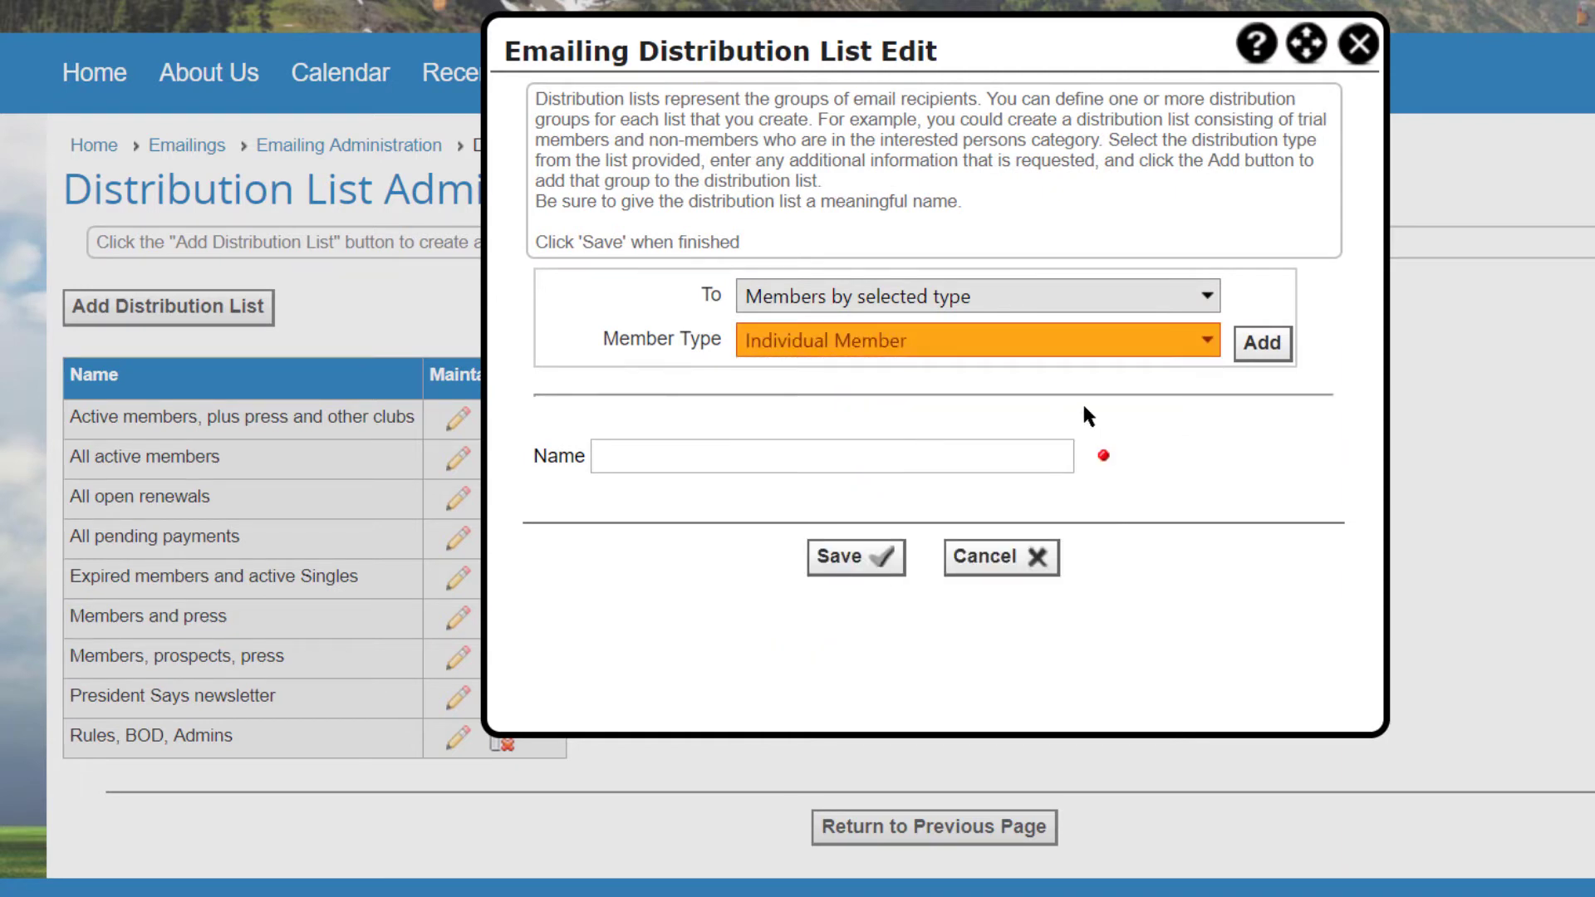
left_click(1260, 348)
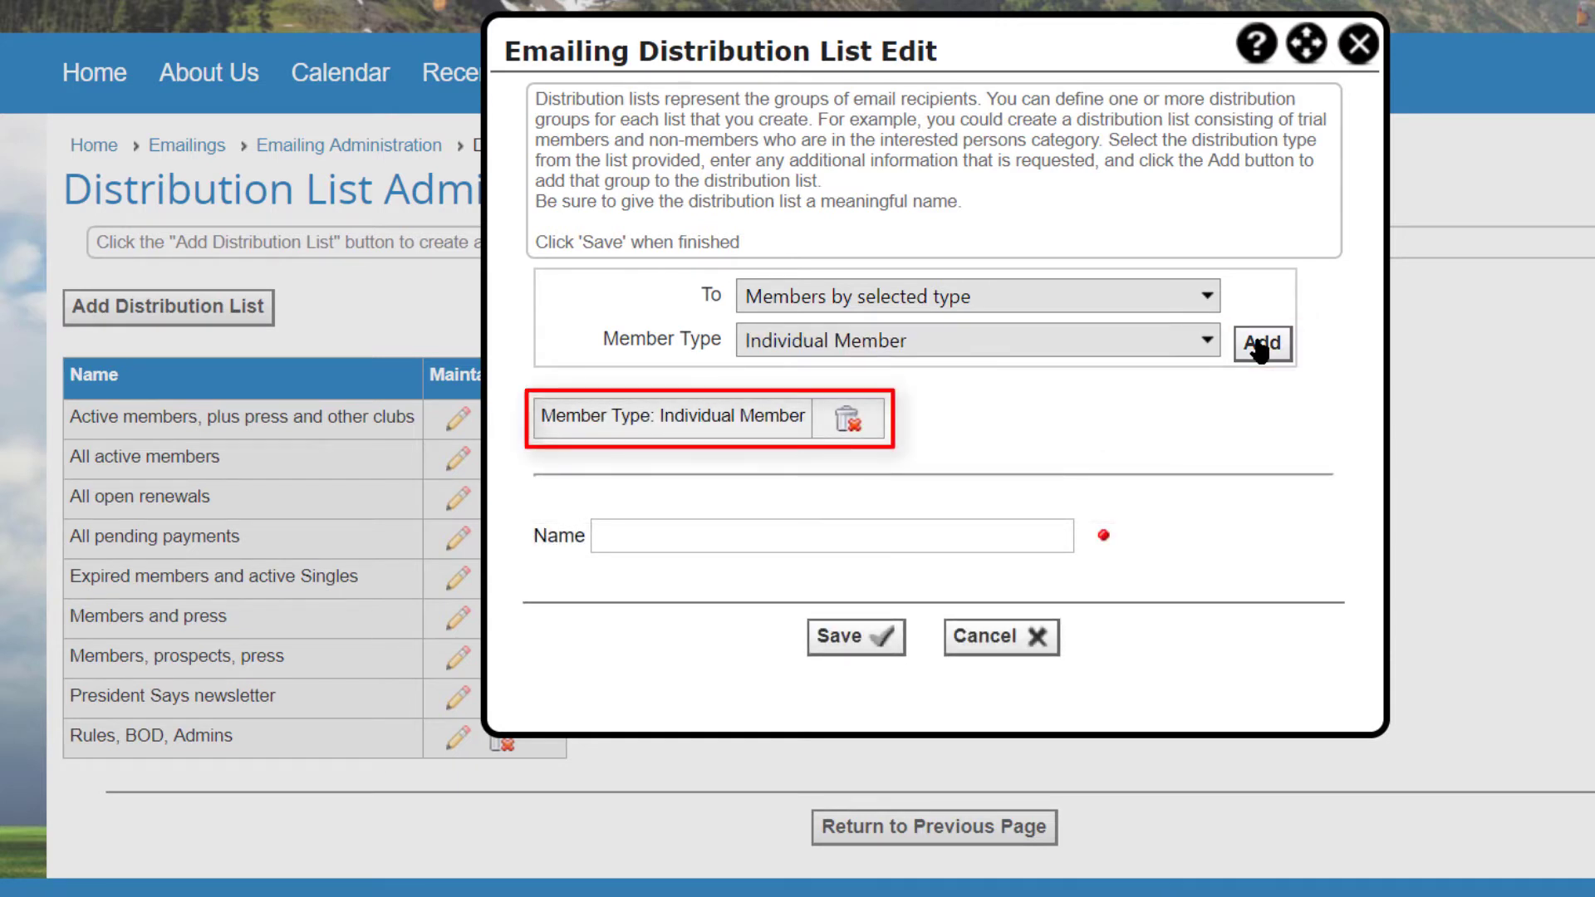
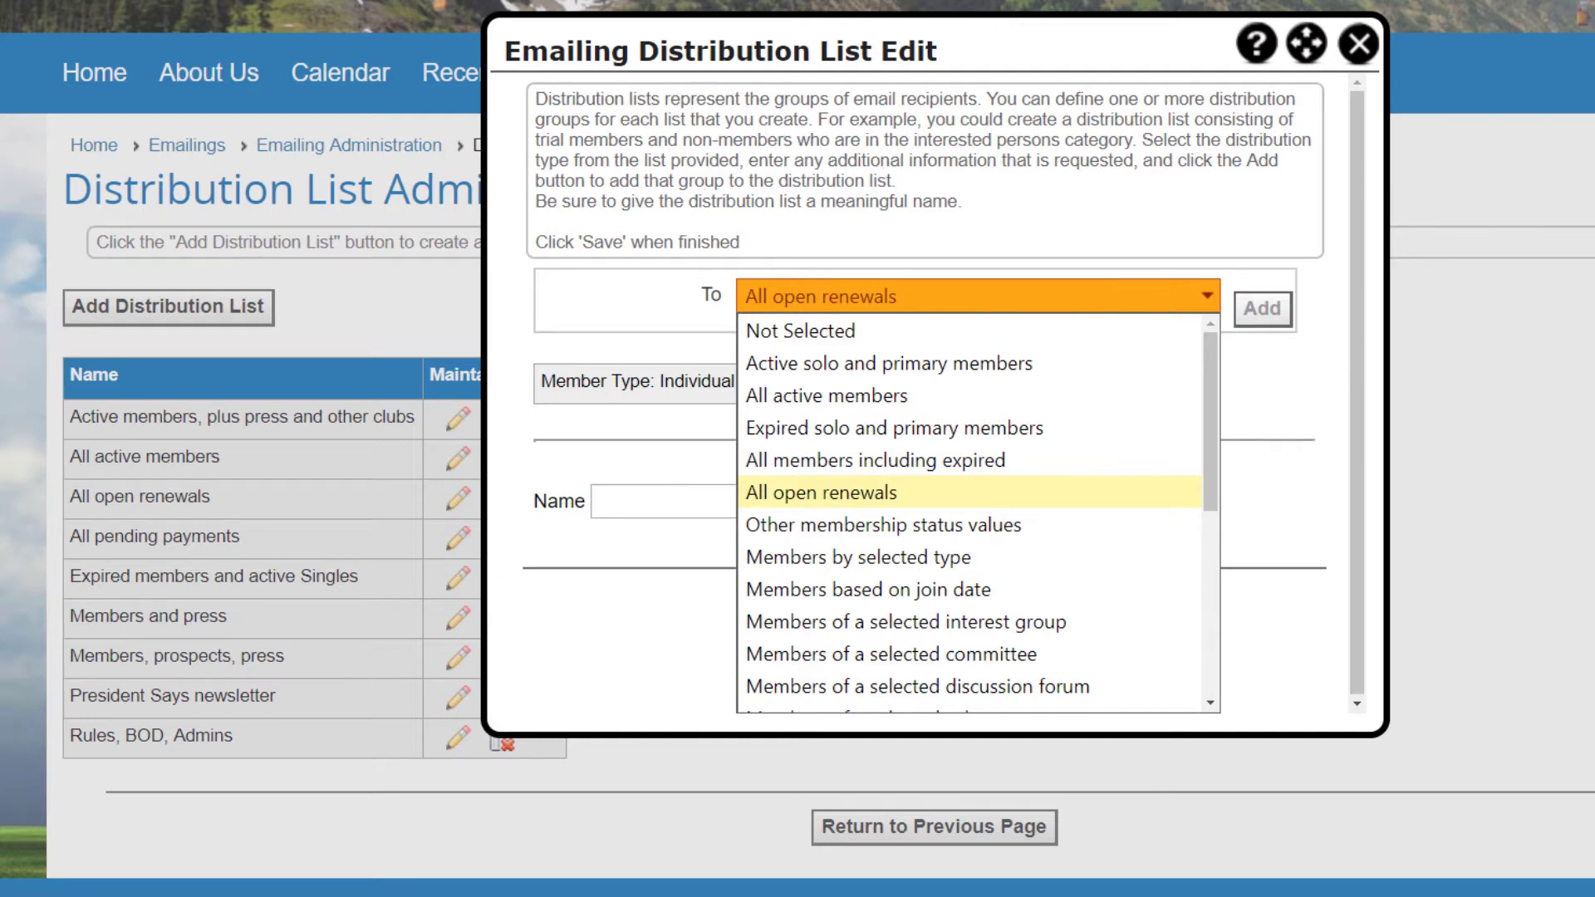
Step: Look through the available recipient groups for the distribution list, from all open renewals through one non-member selected from the database
key("Down")
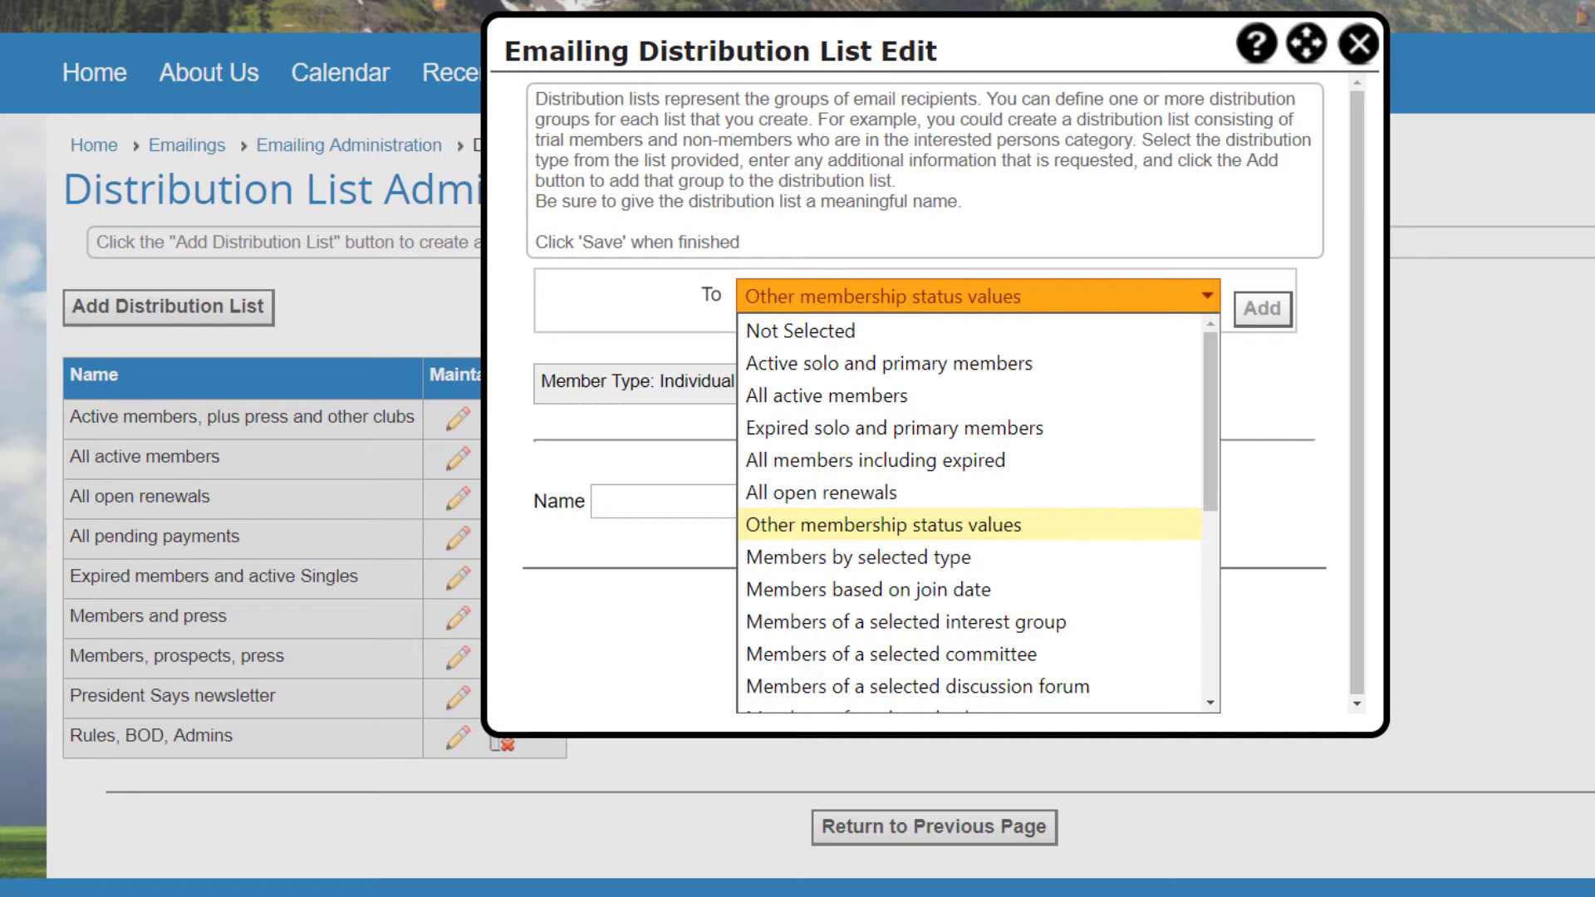
key("Down")
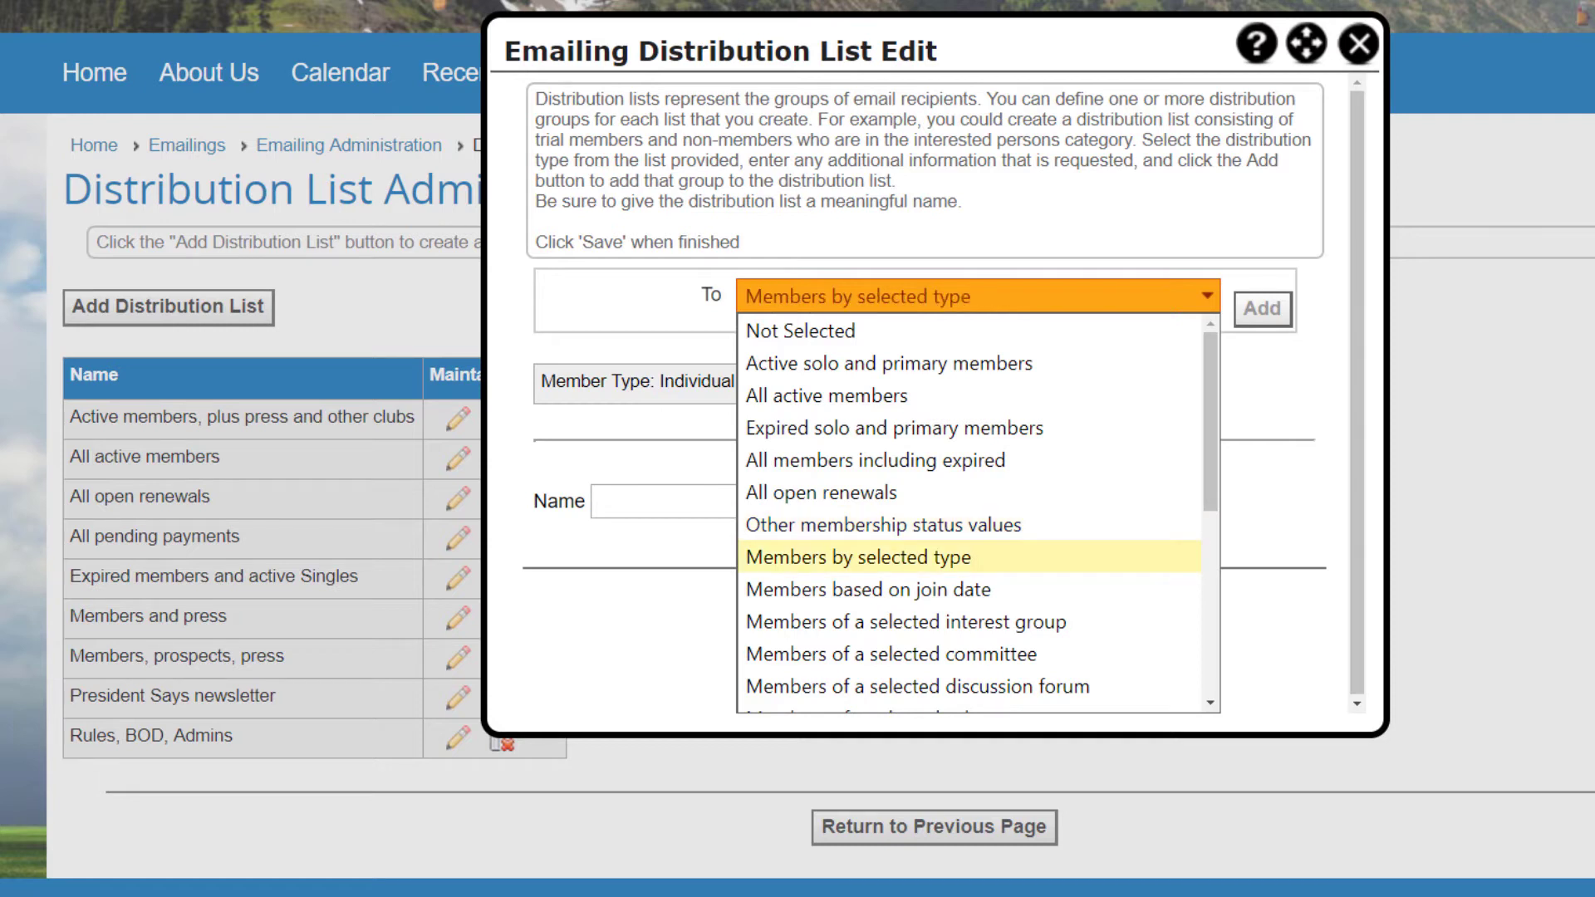
key("Down")
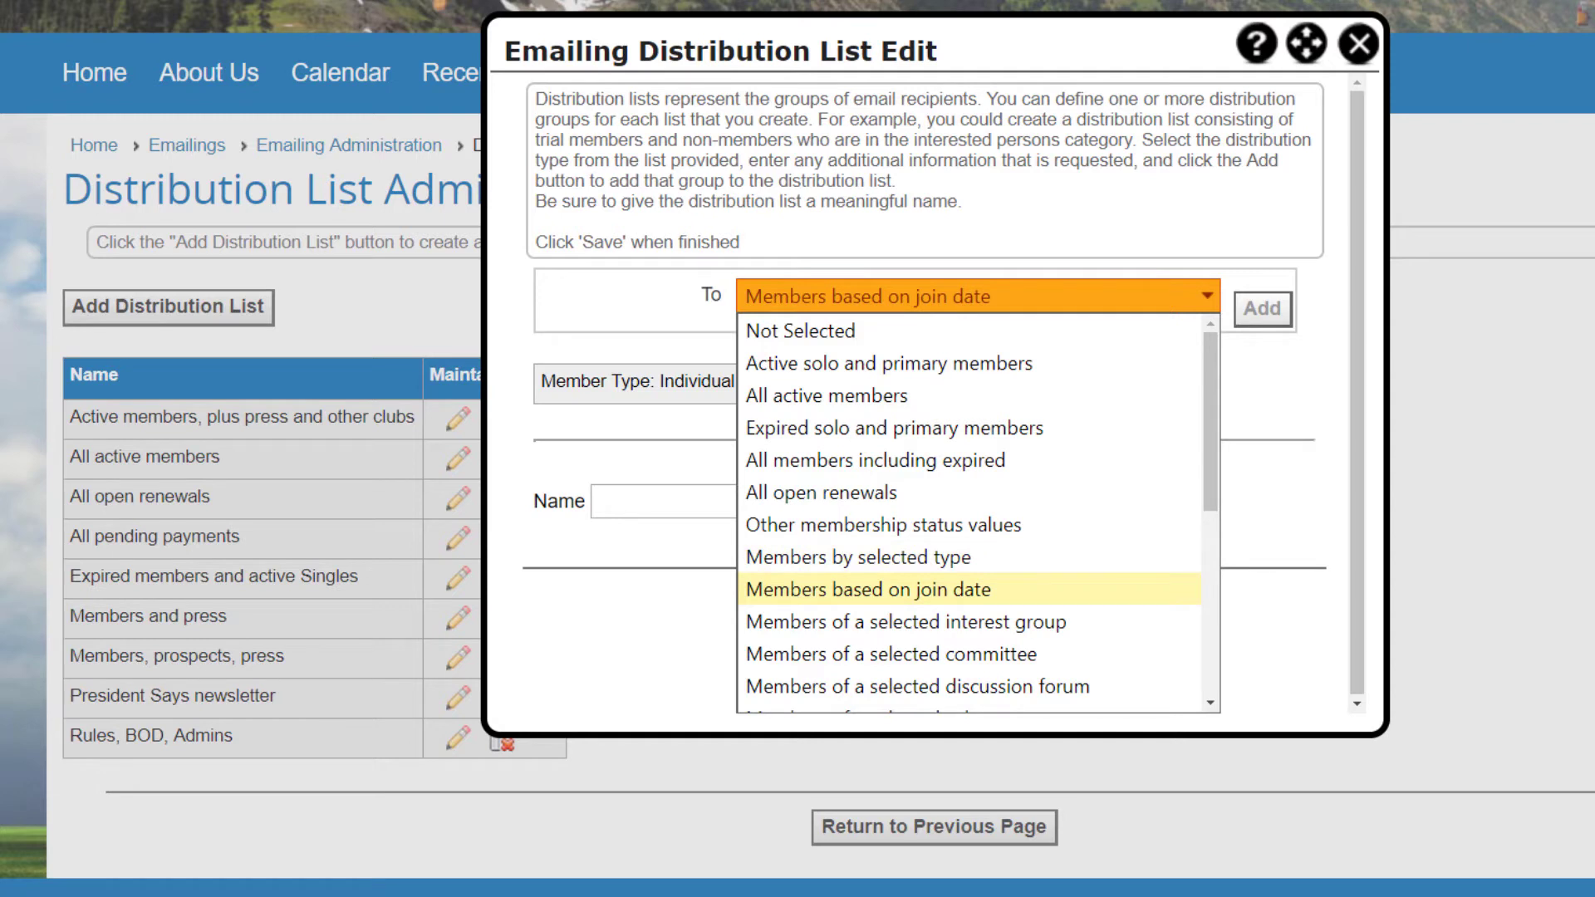
key("Down")
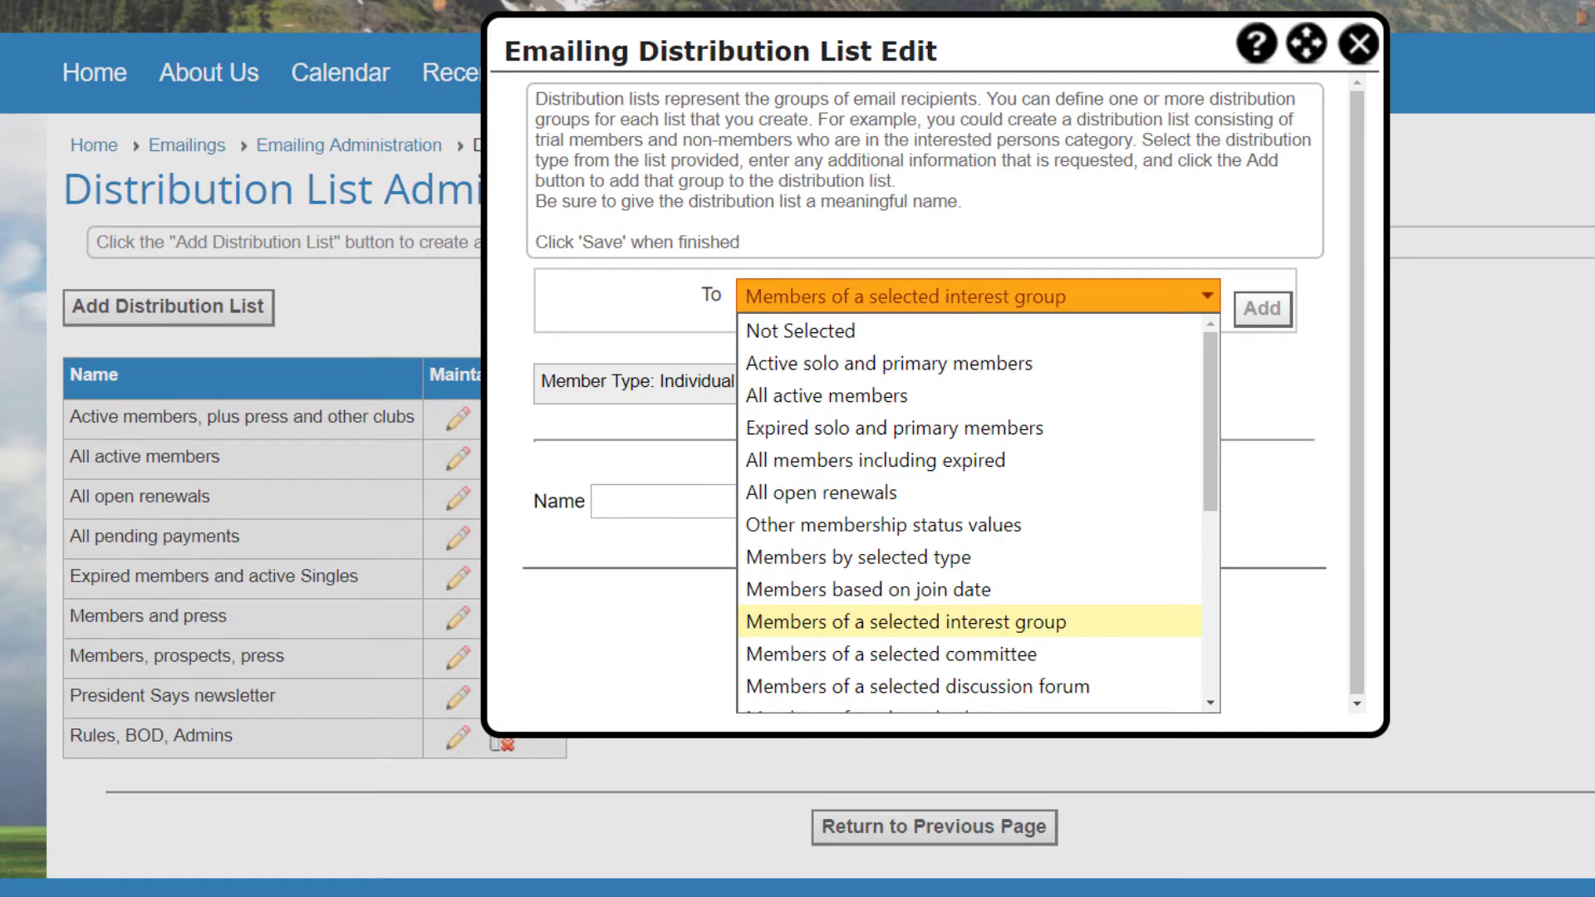
key("Down")
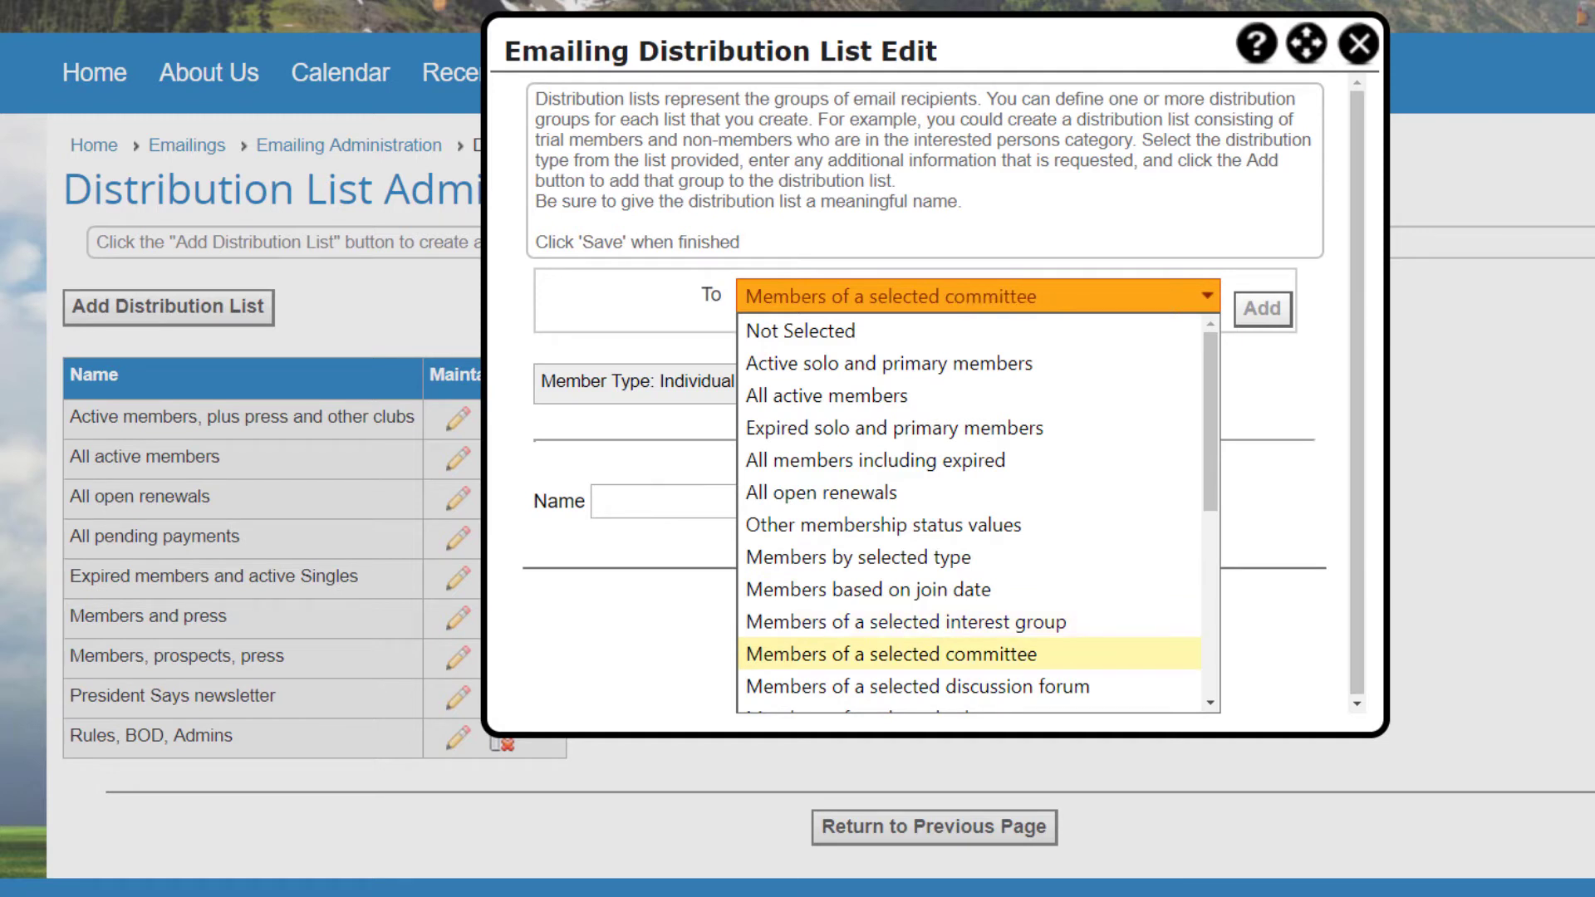
key("Down")
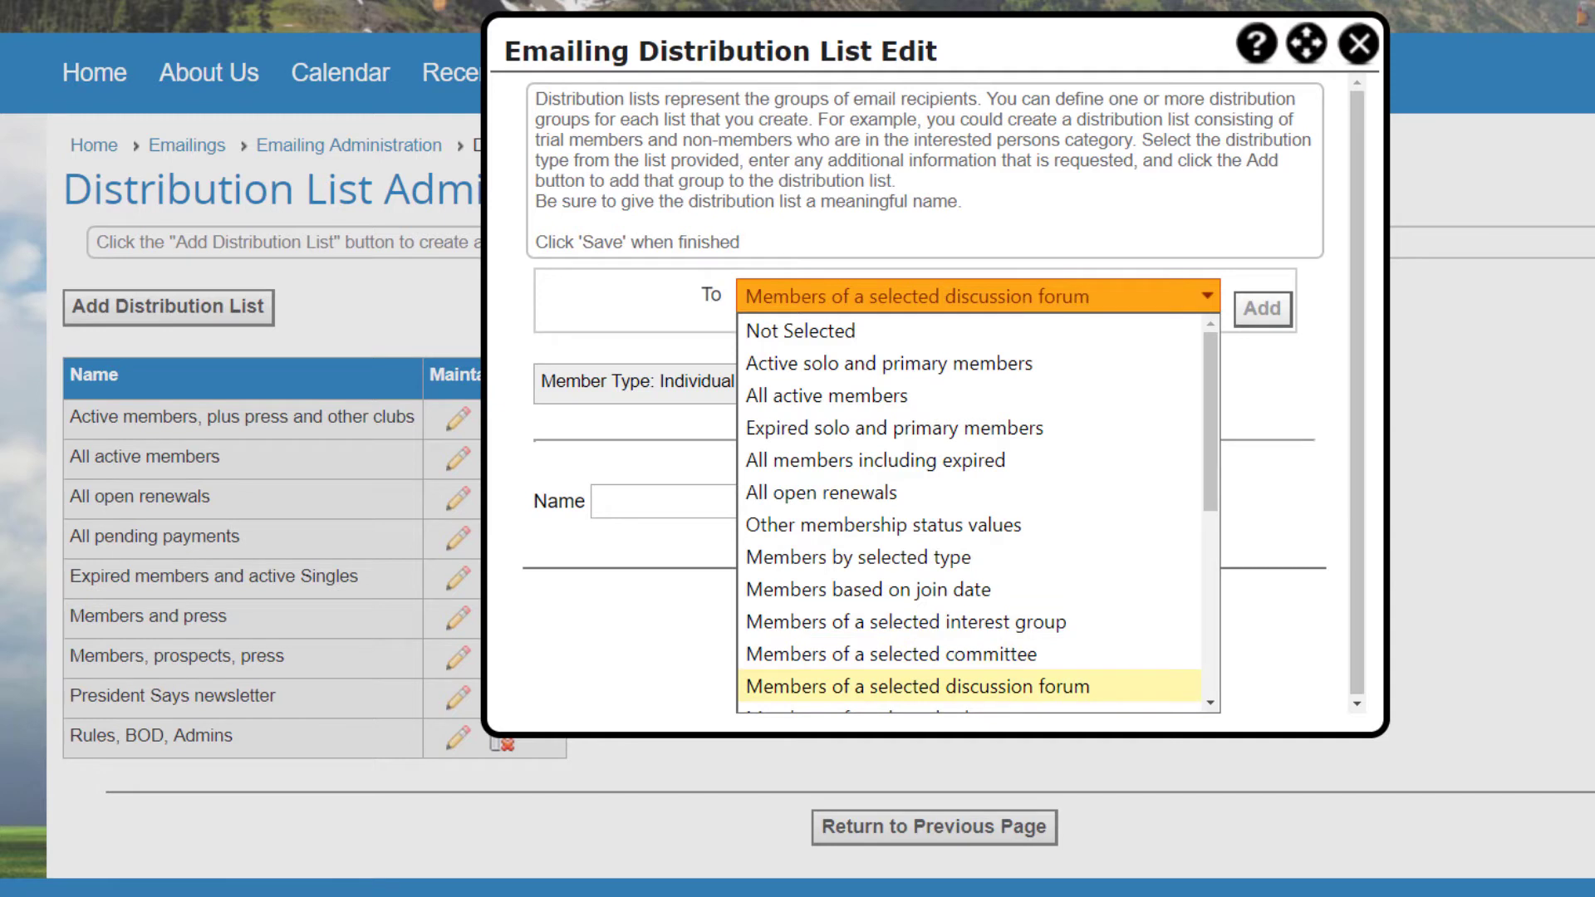
key("Down")
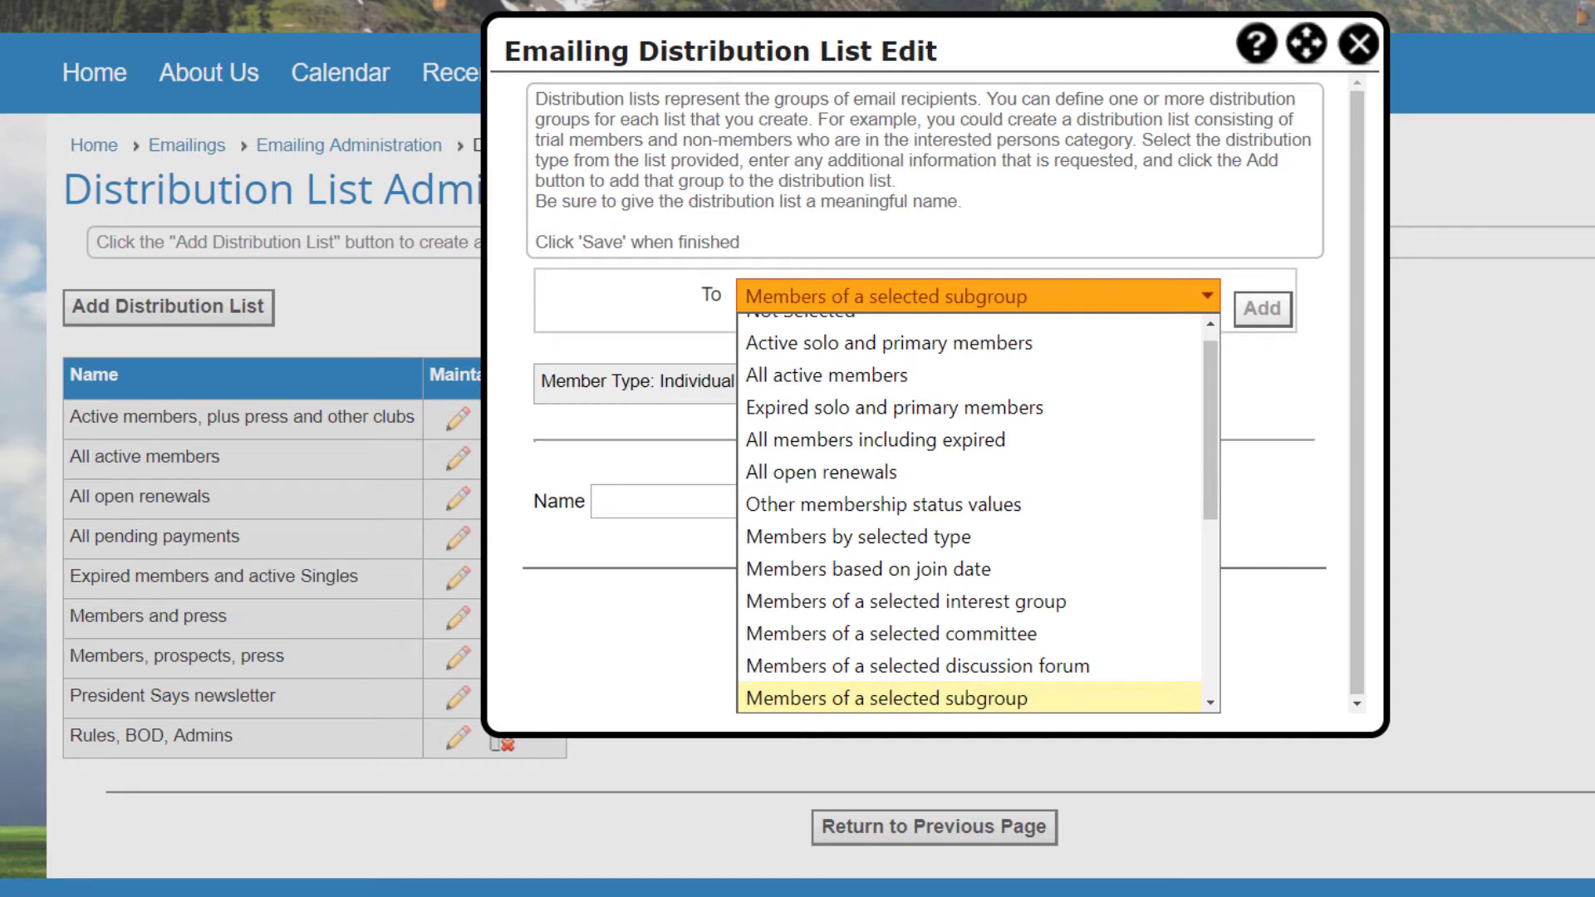
key("Down")
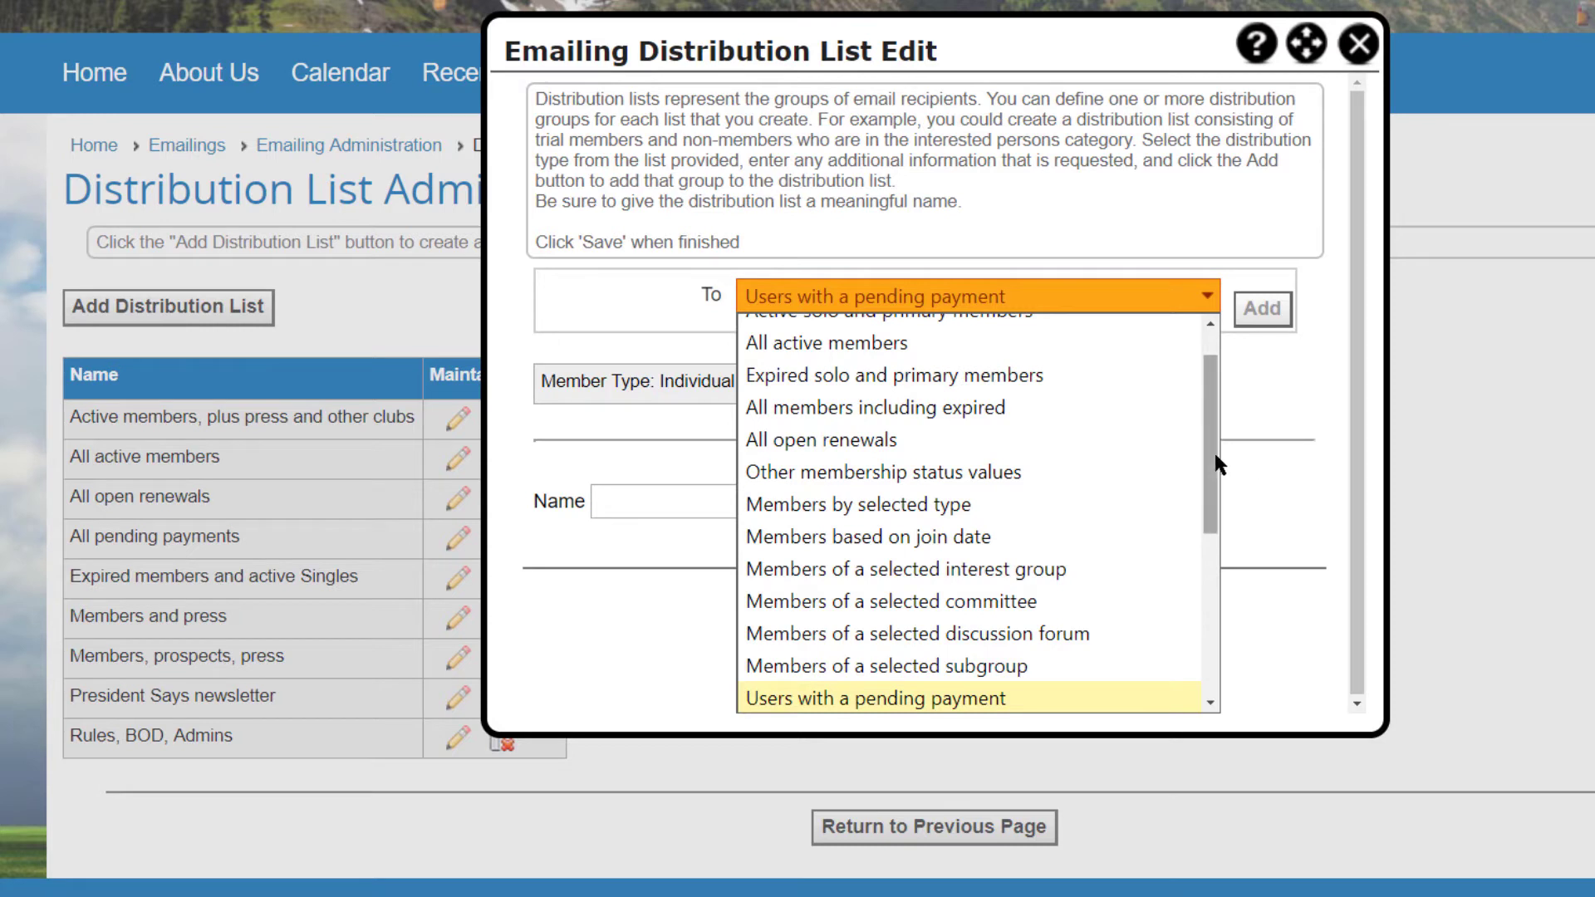
left_click_drag(1214, 465, 1337, 624)
key("Down")
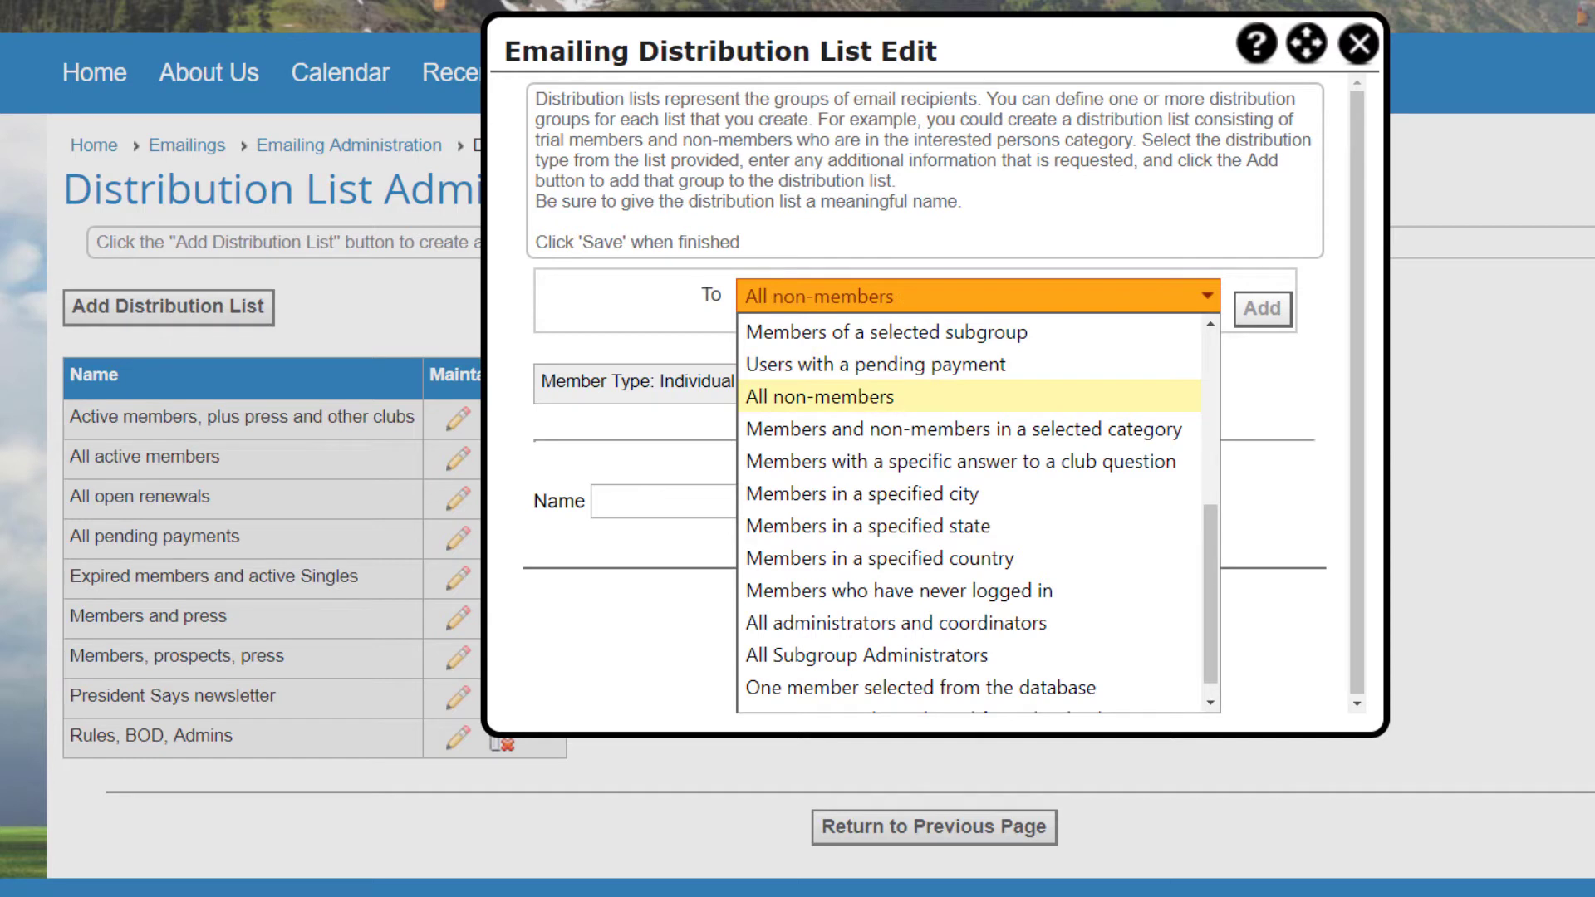
key("Down")
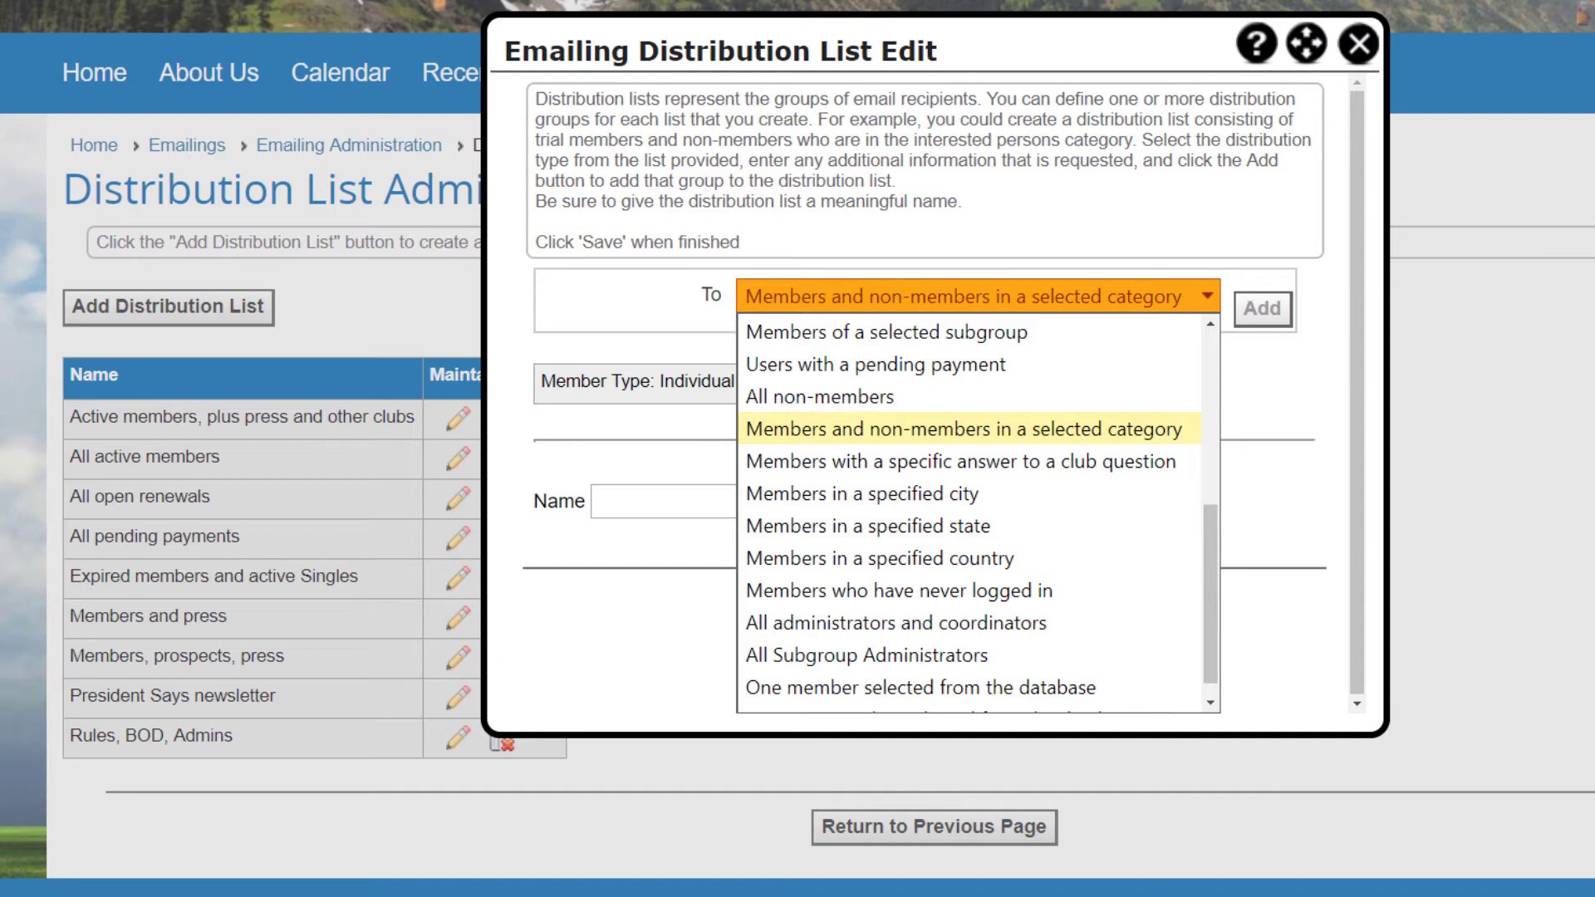
key("Down")
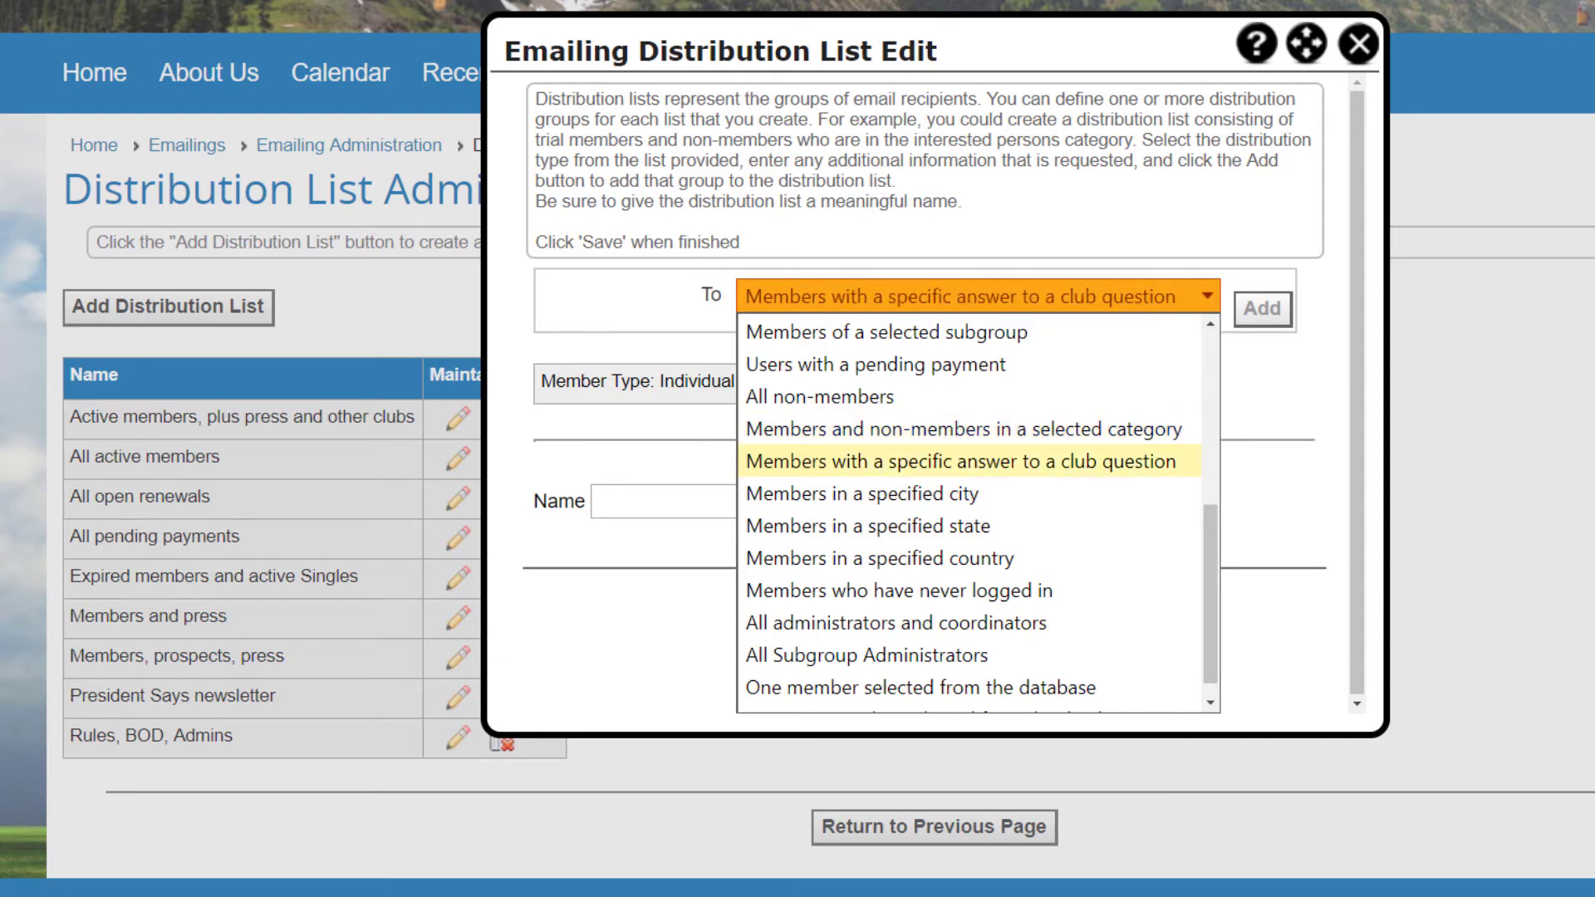
key("Down")
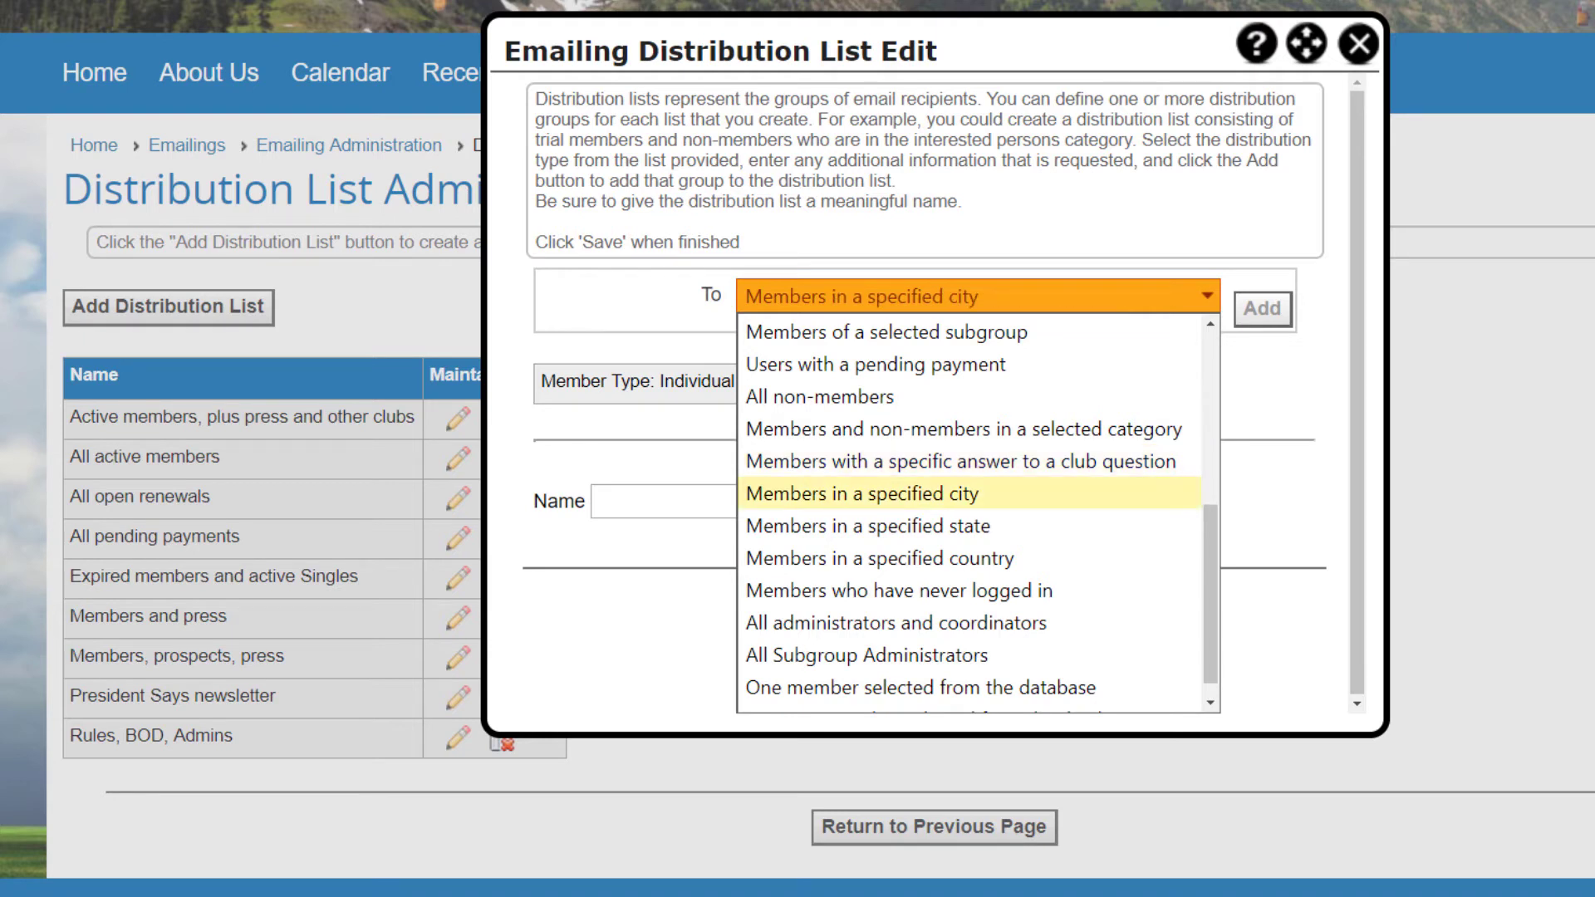
key("Down")
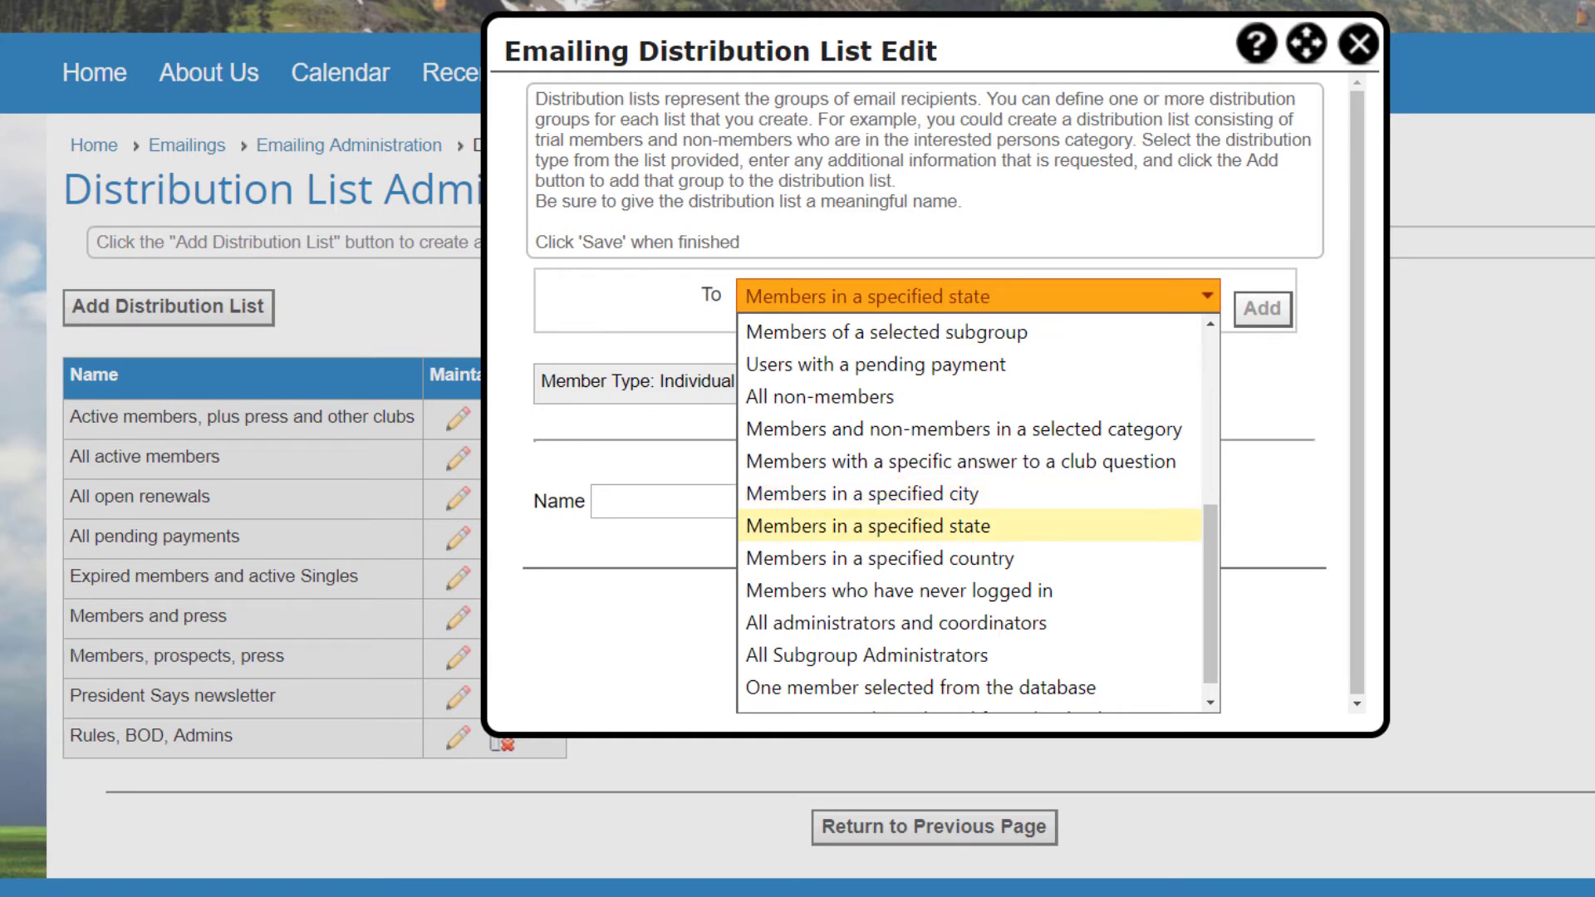
key("Down")
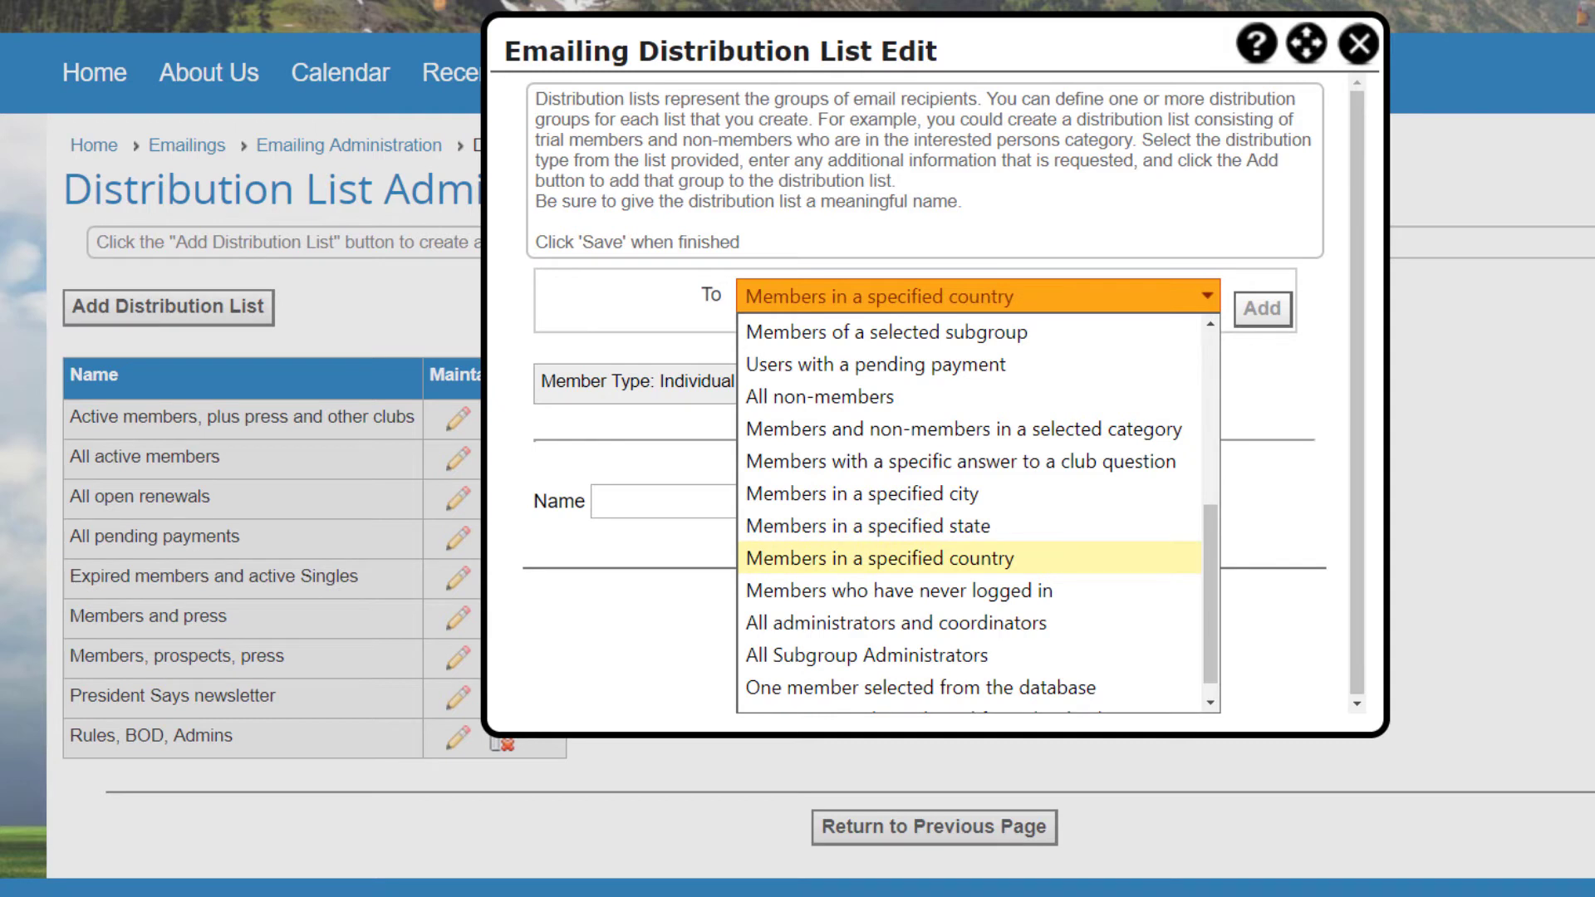
key("Down")
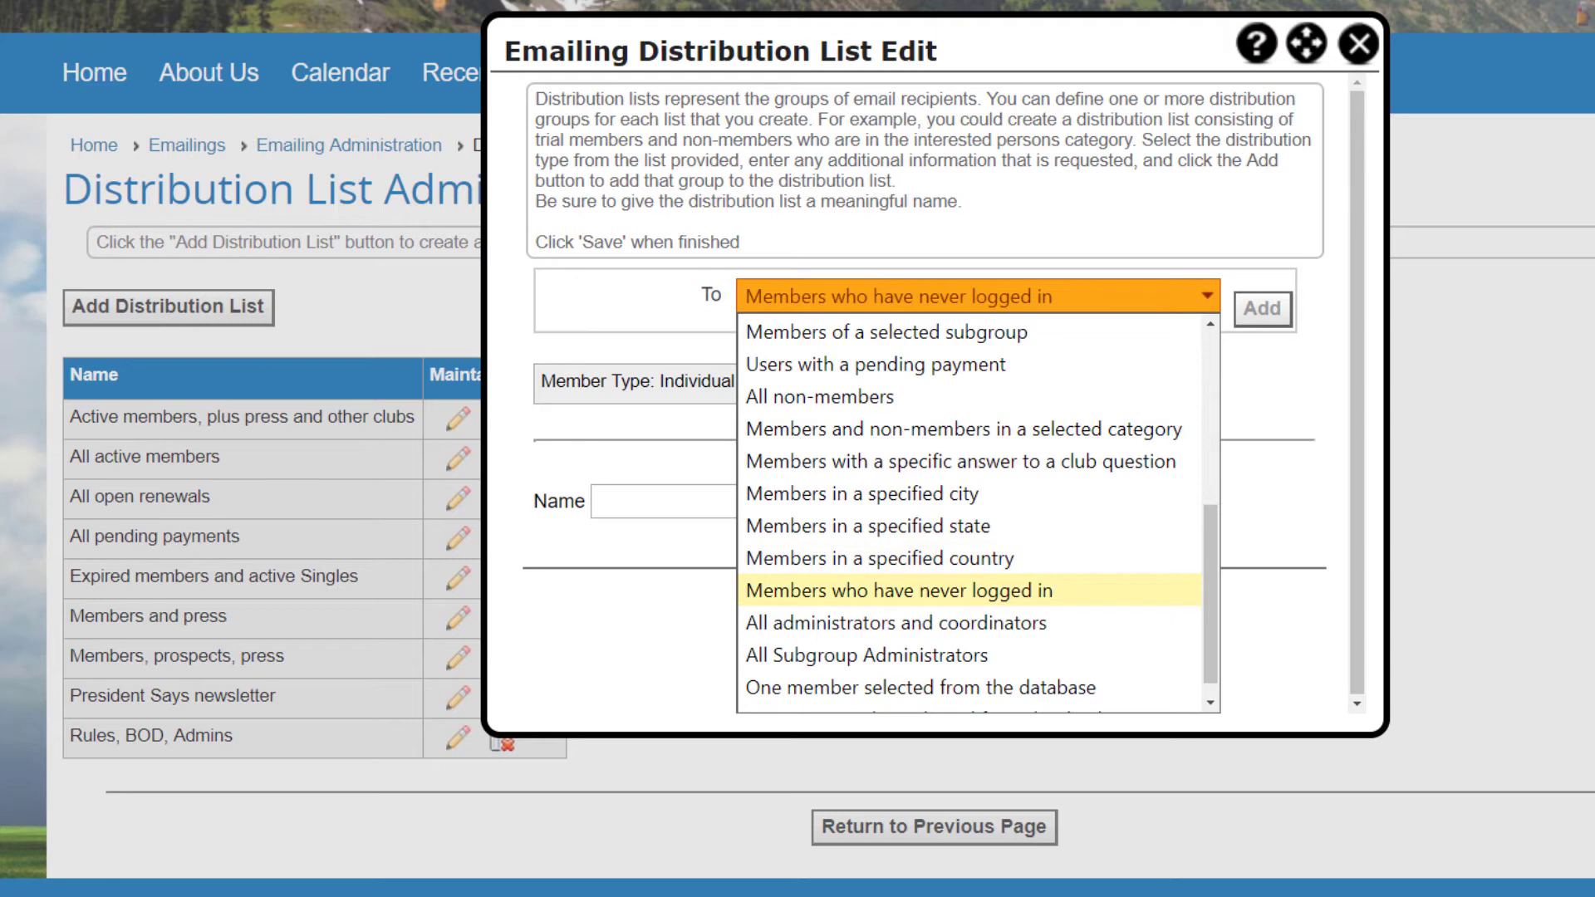
key("Down")
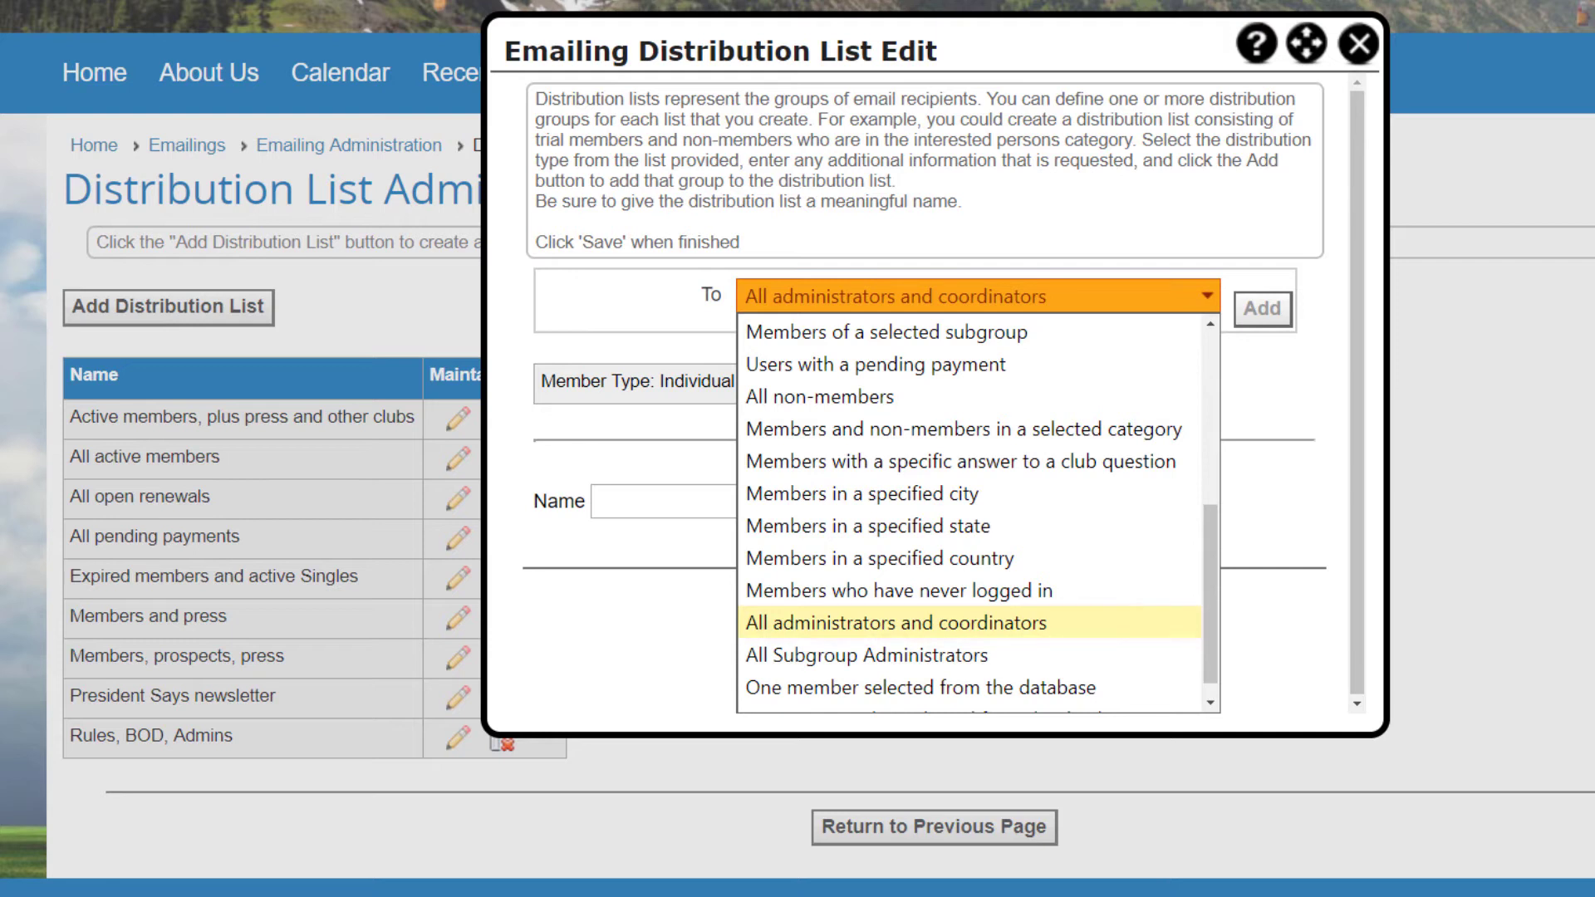
key("Down")
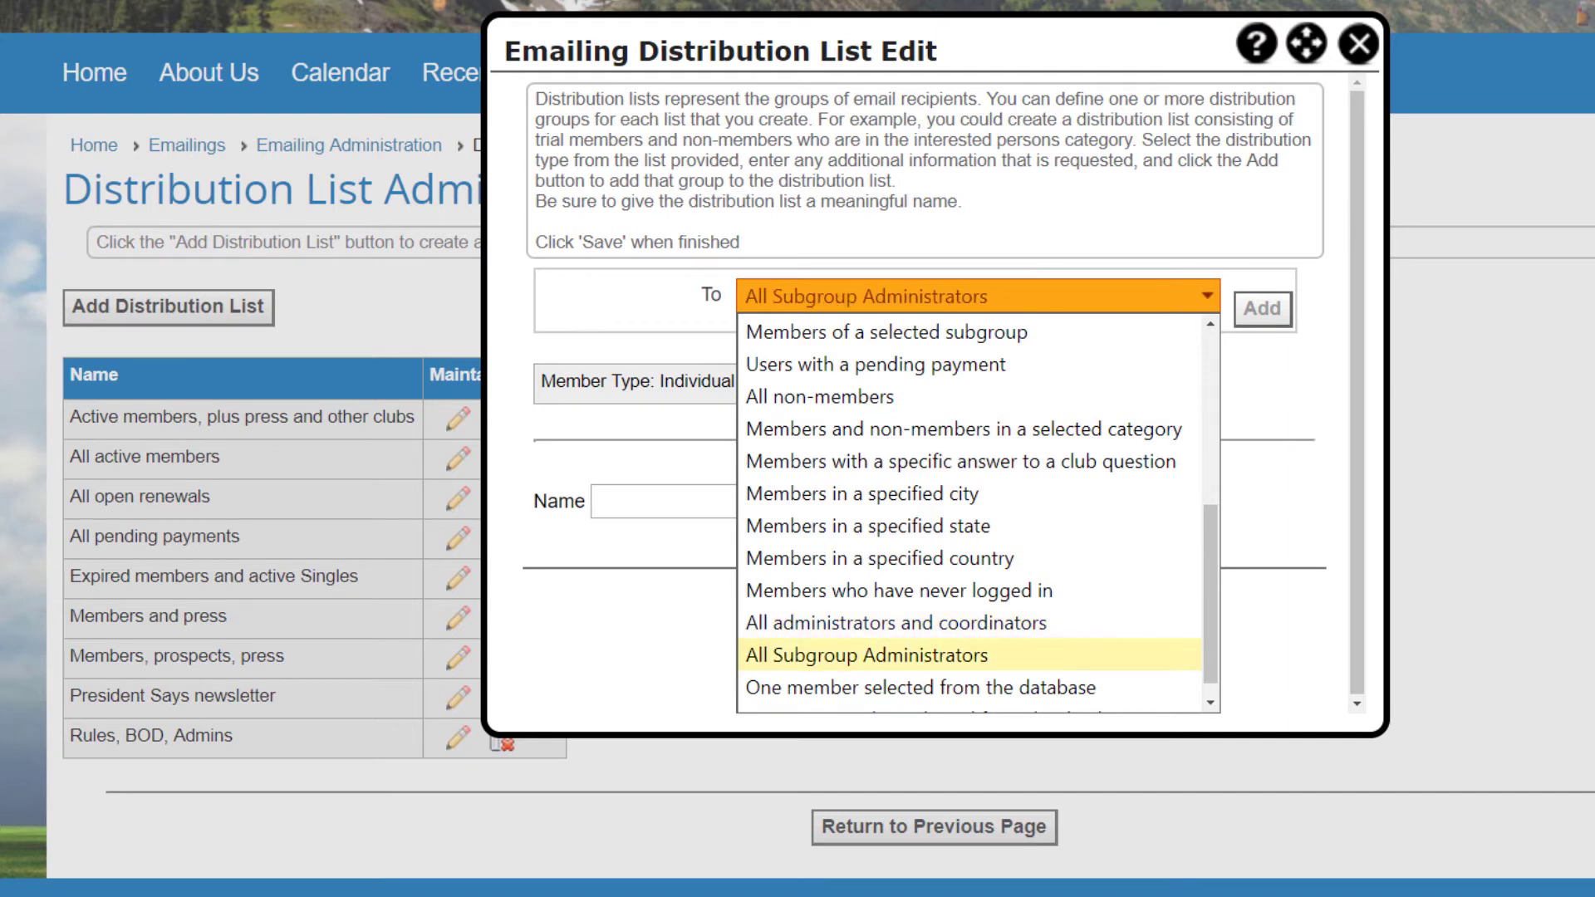
key("Down")
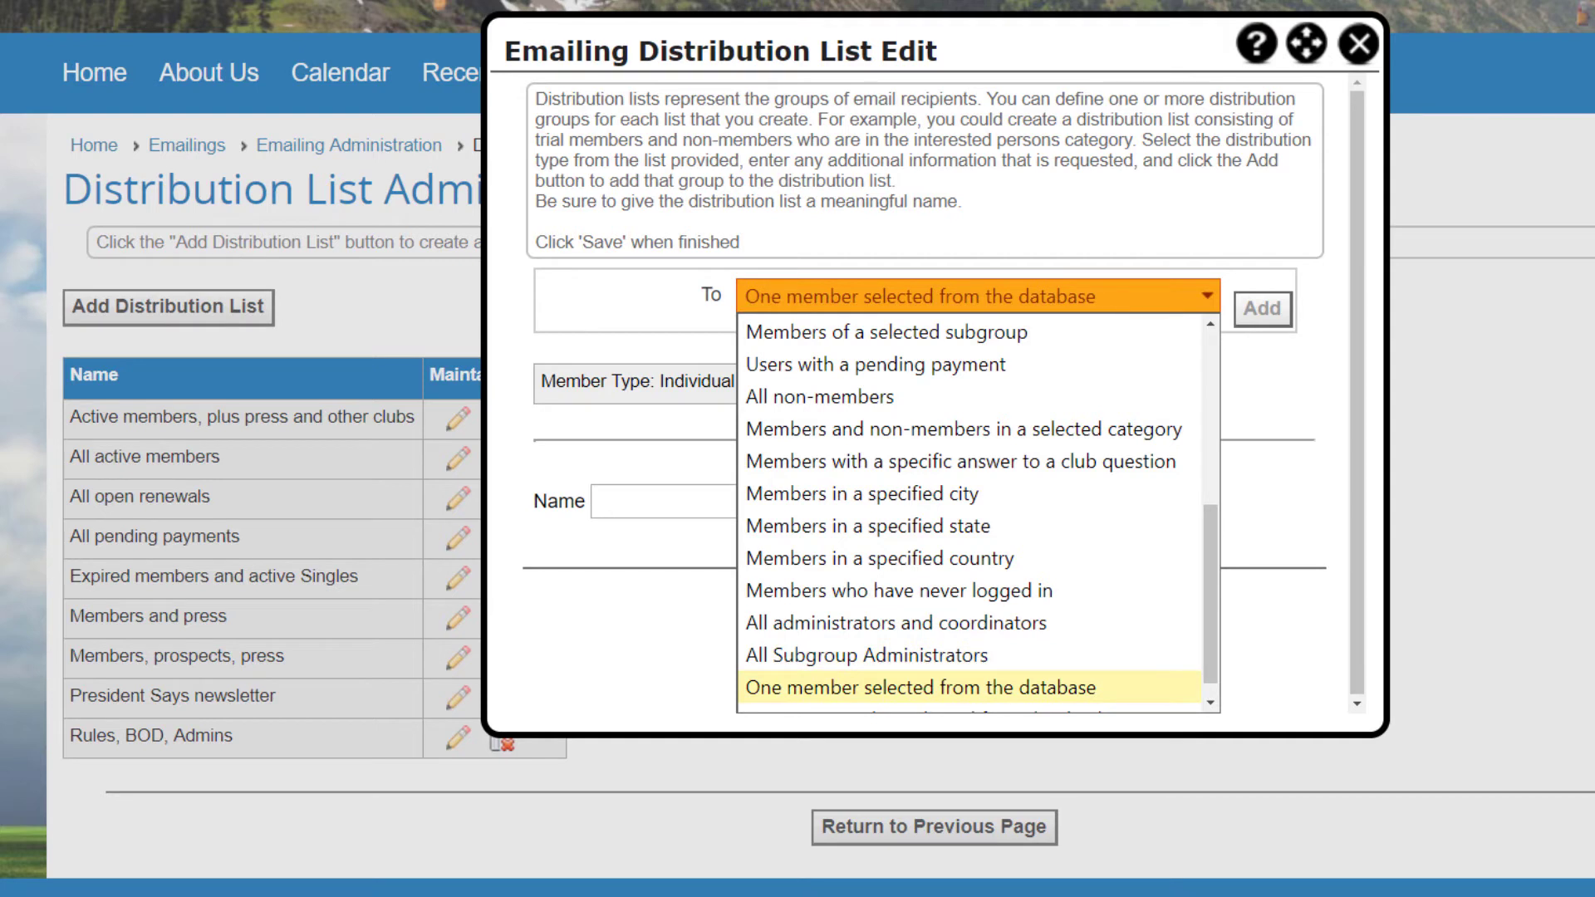
key("Down")
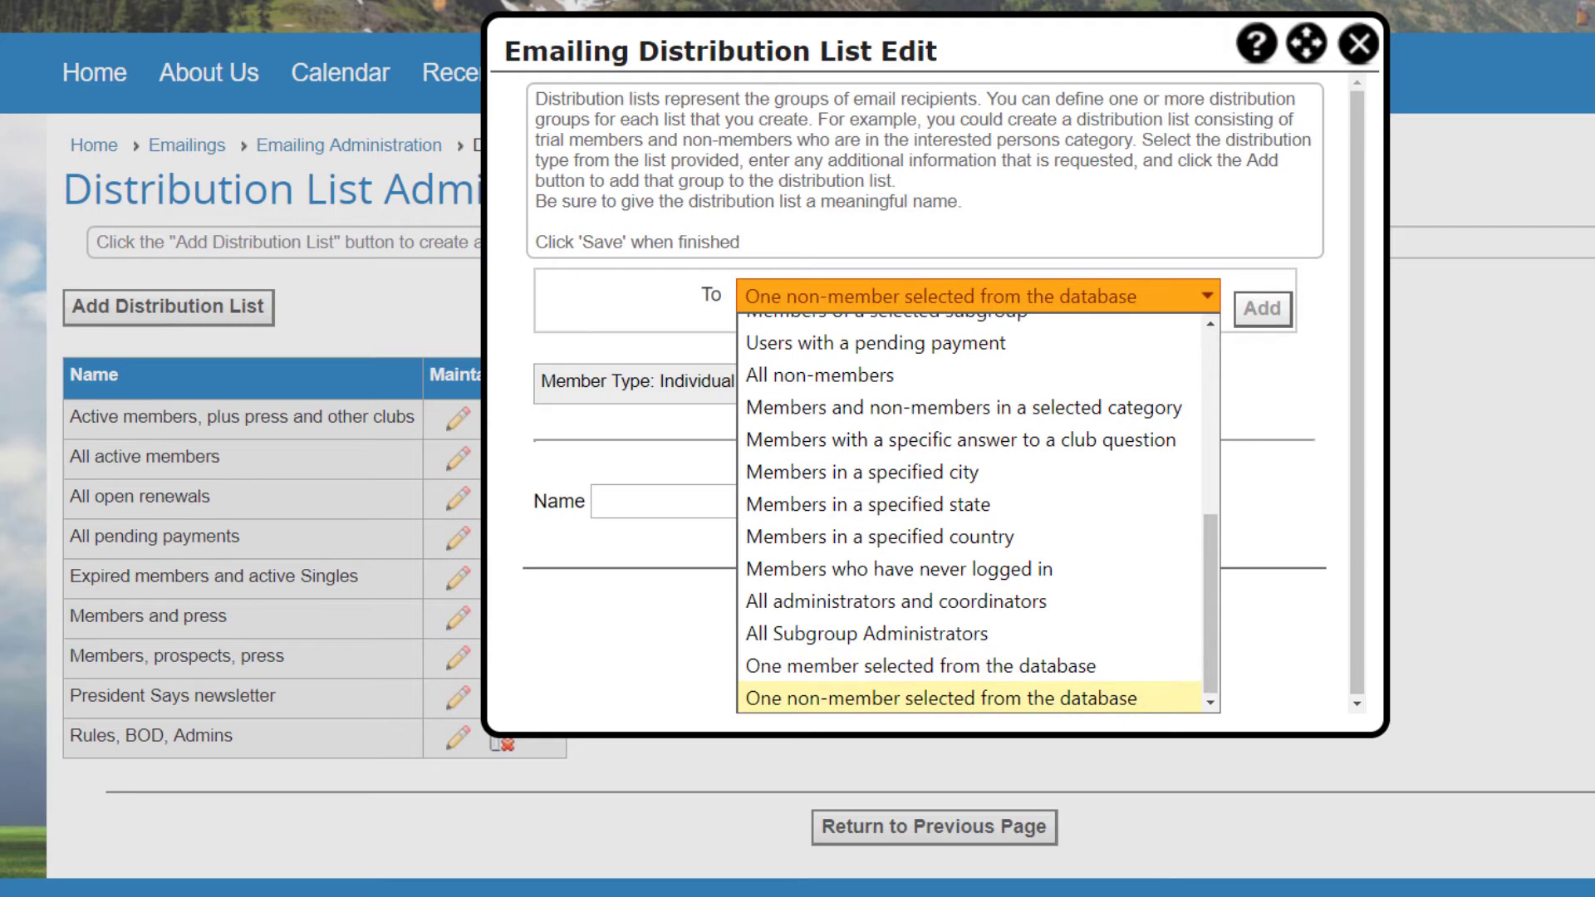
left_click_drag(1210, 615, 1268, 448)
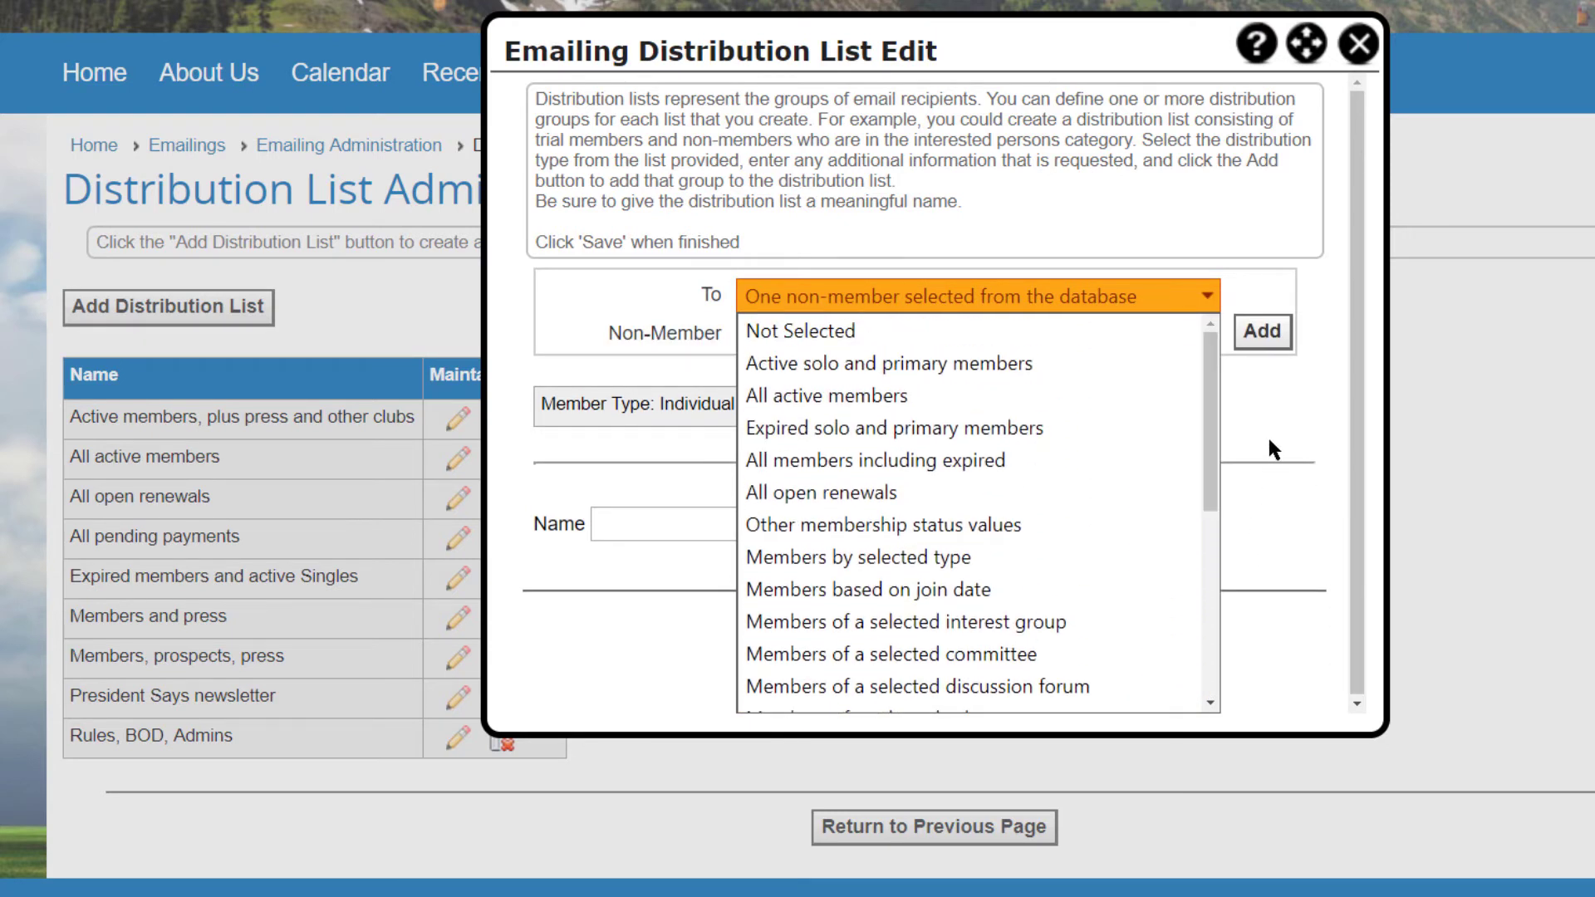
Step: Add a group based on other membership status values, with the membership status Prospective, to the distribution list
left_click(1001, 524)
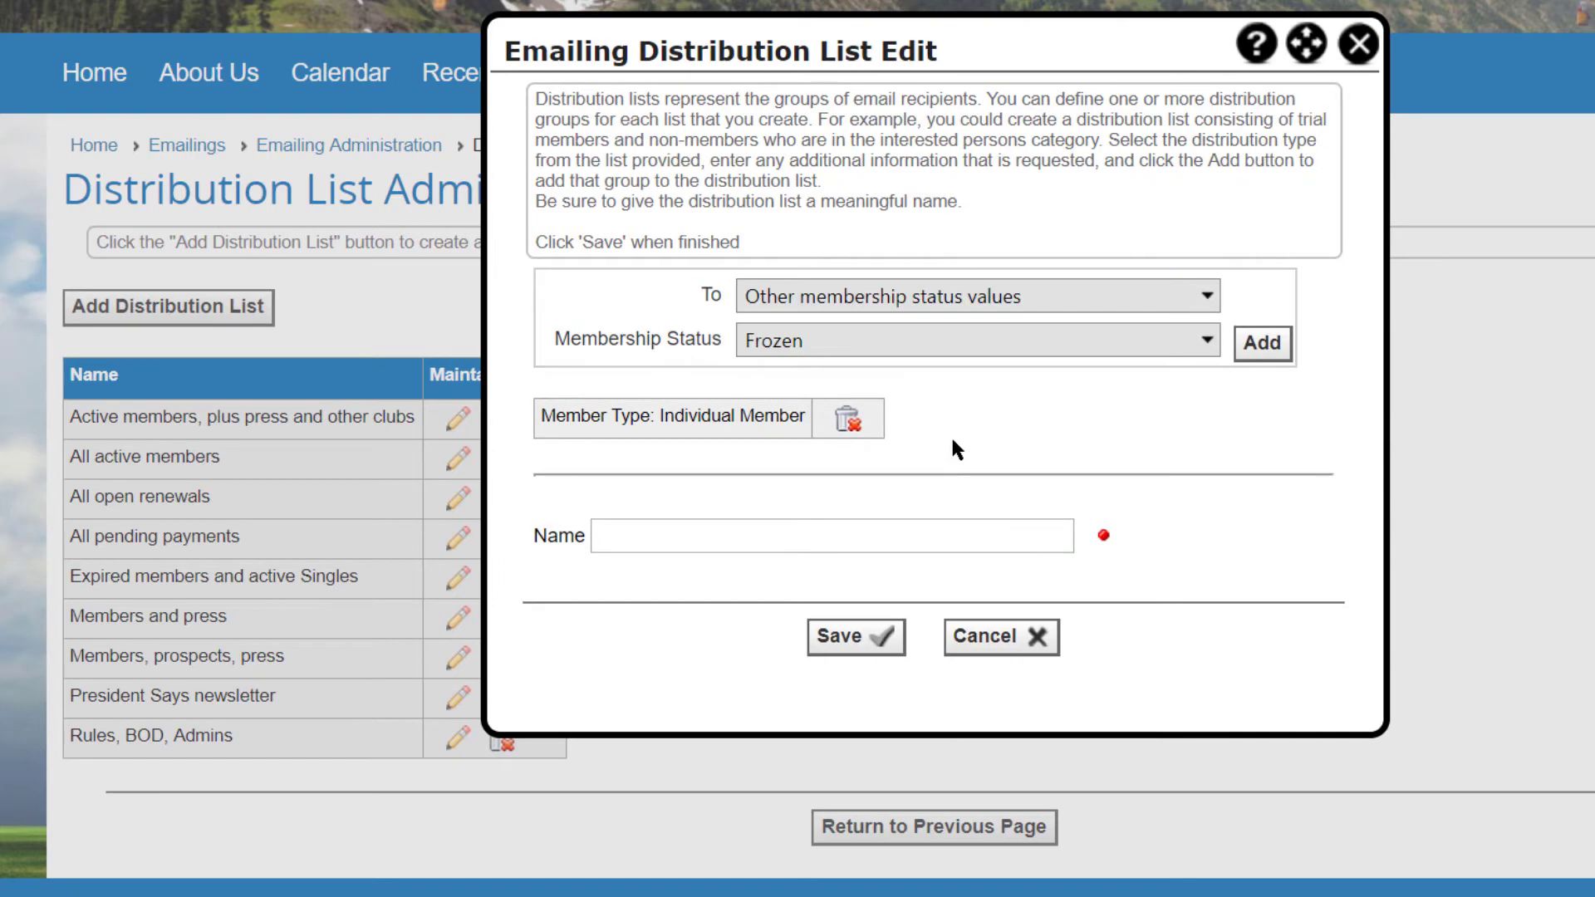
left_click(945, 340)
left_click(834, 441)
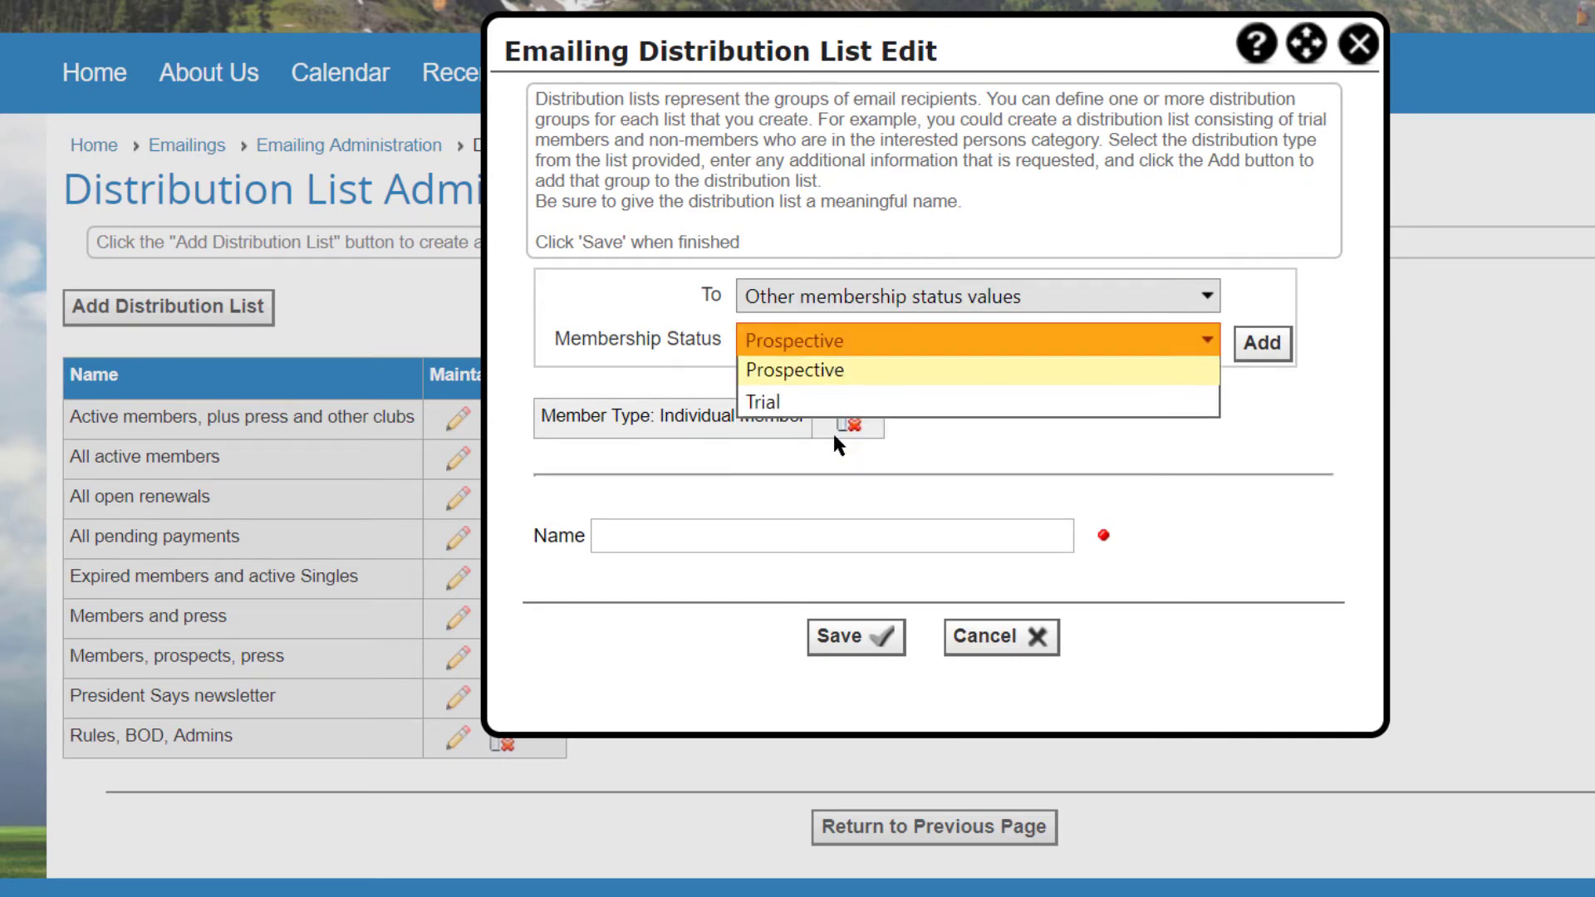
left_click(1262, 343)
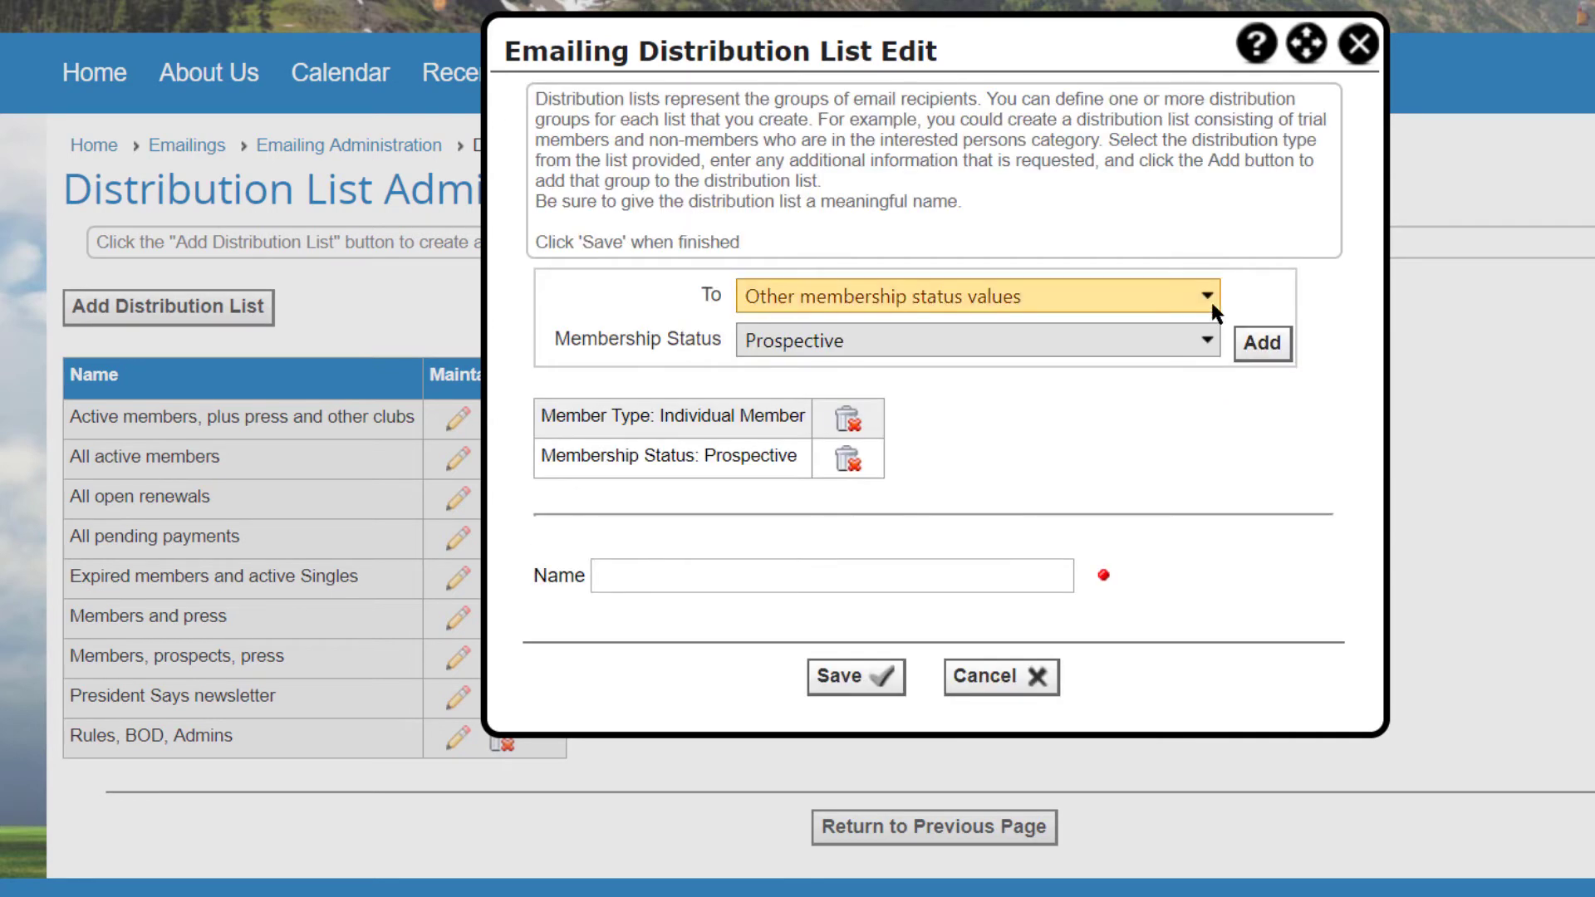
Step: Add members and non-members in a selected category, with the category Press, to the distribution list
left_click(1209, 303)
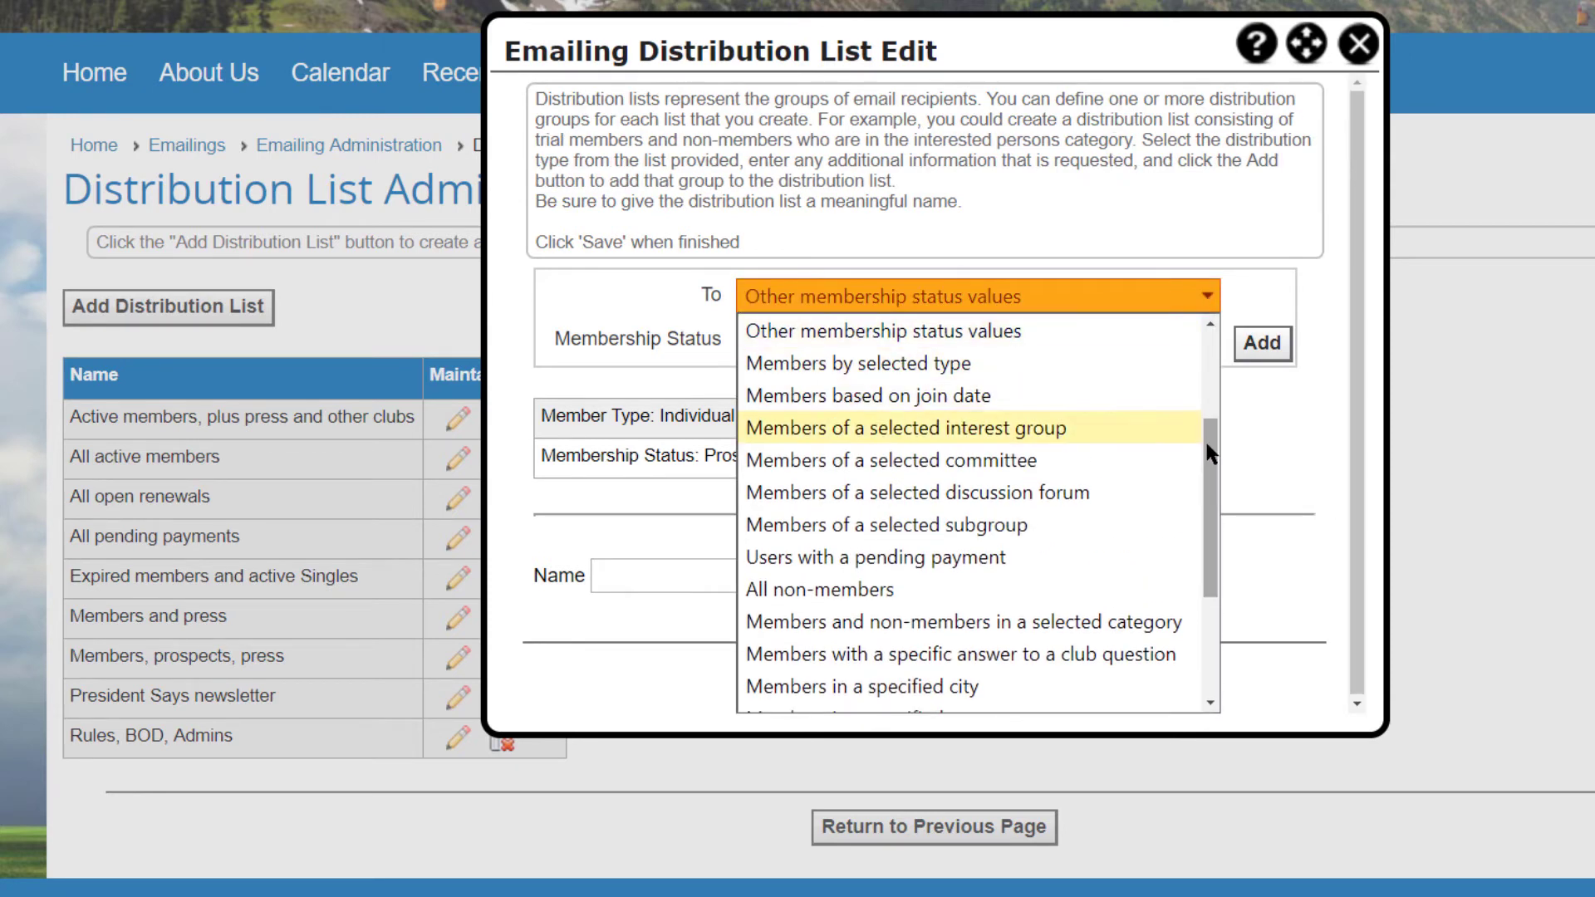
left_click(1136, 633)
left_click(1207, 343)
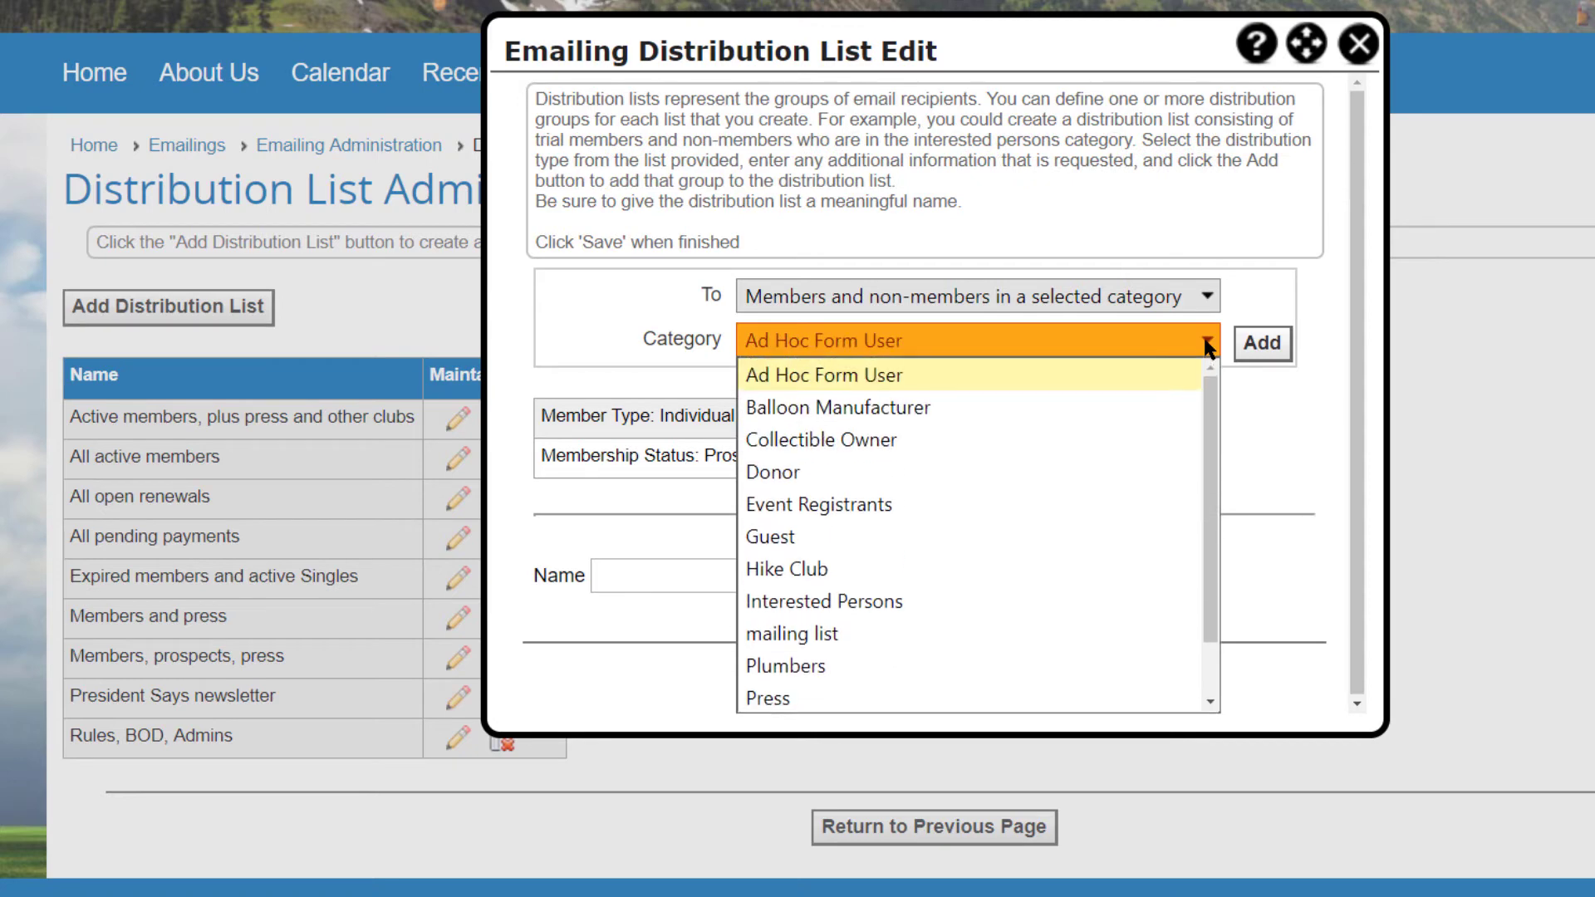
left_click(884, 698)
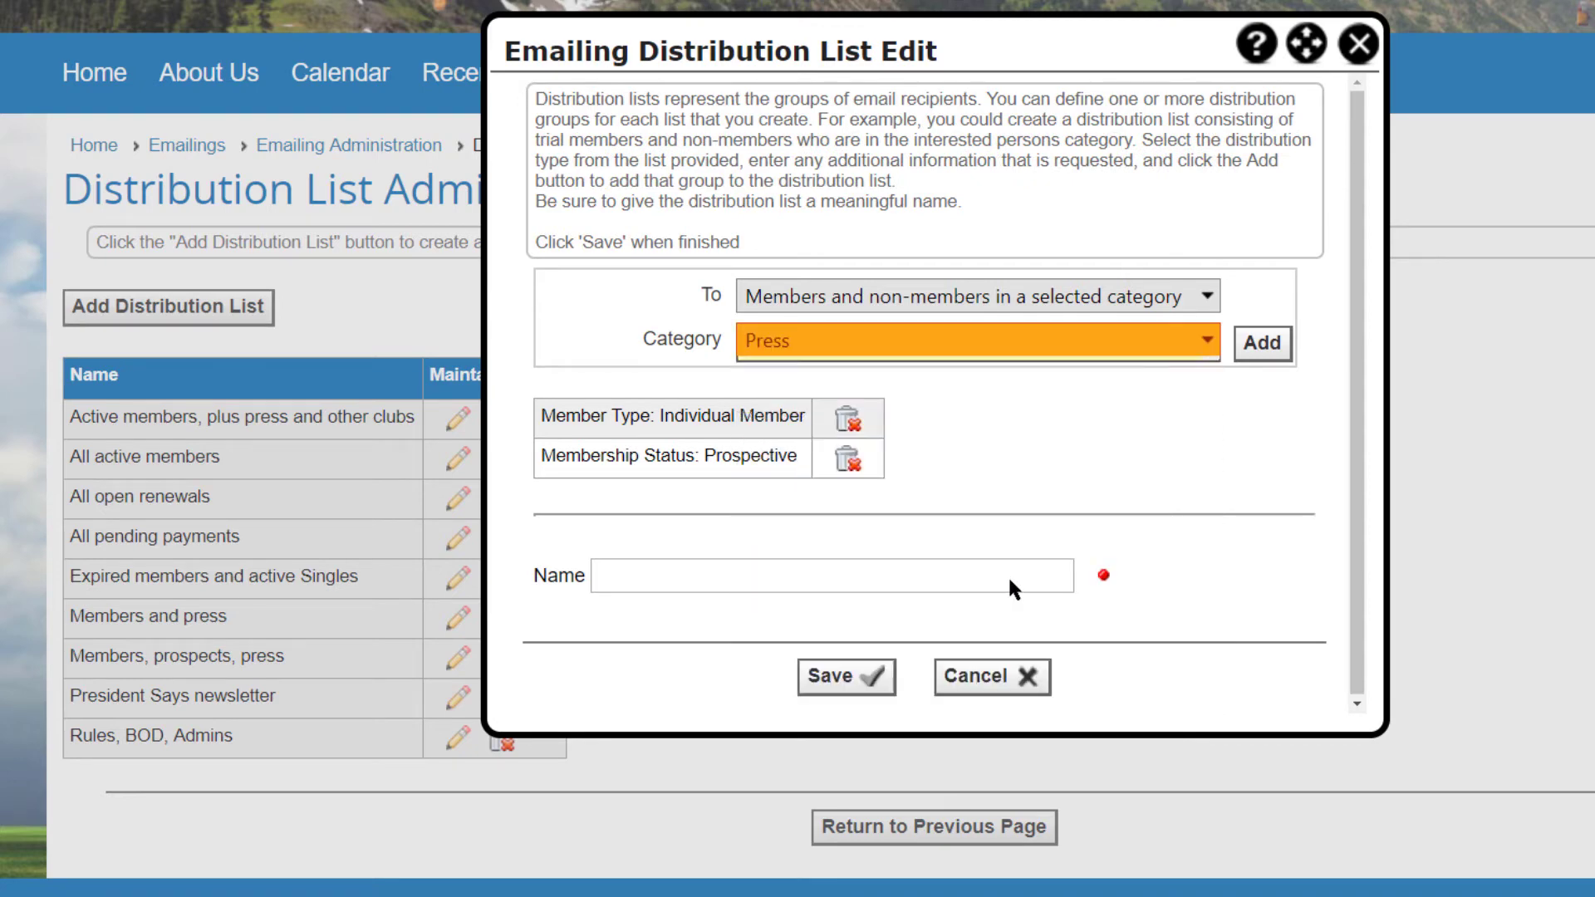
left_click(1262, 355)
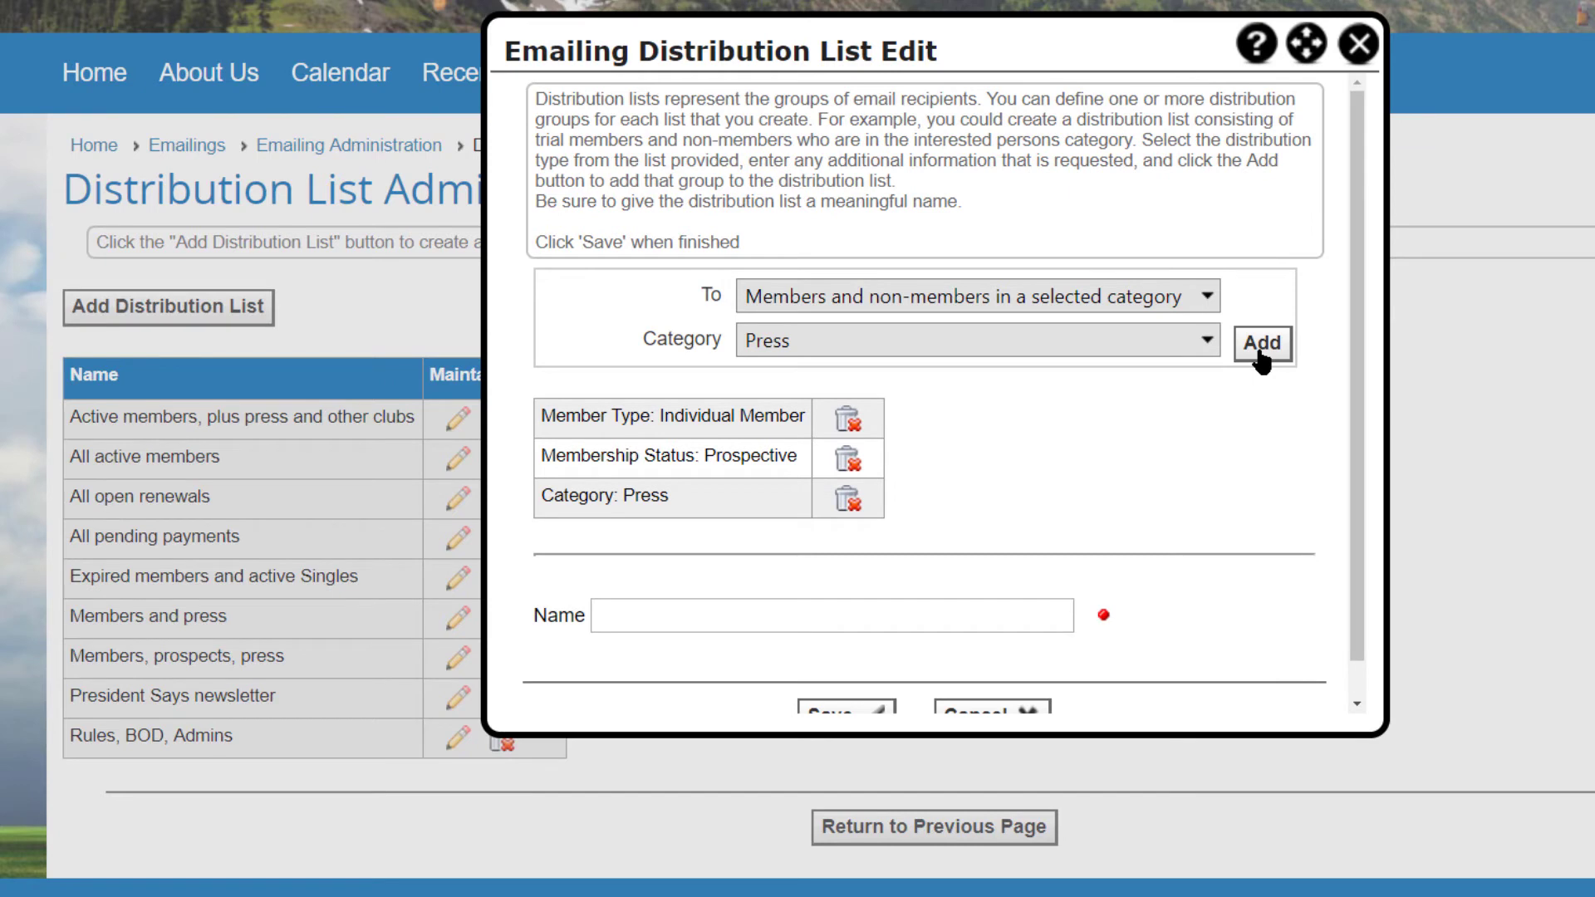
Step: Remove the Individual Member group from the distribution list and save the list under the name "Prospective members and press"
left_click(848, 420)
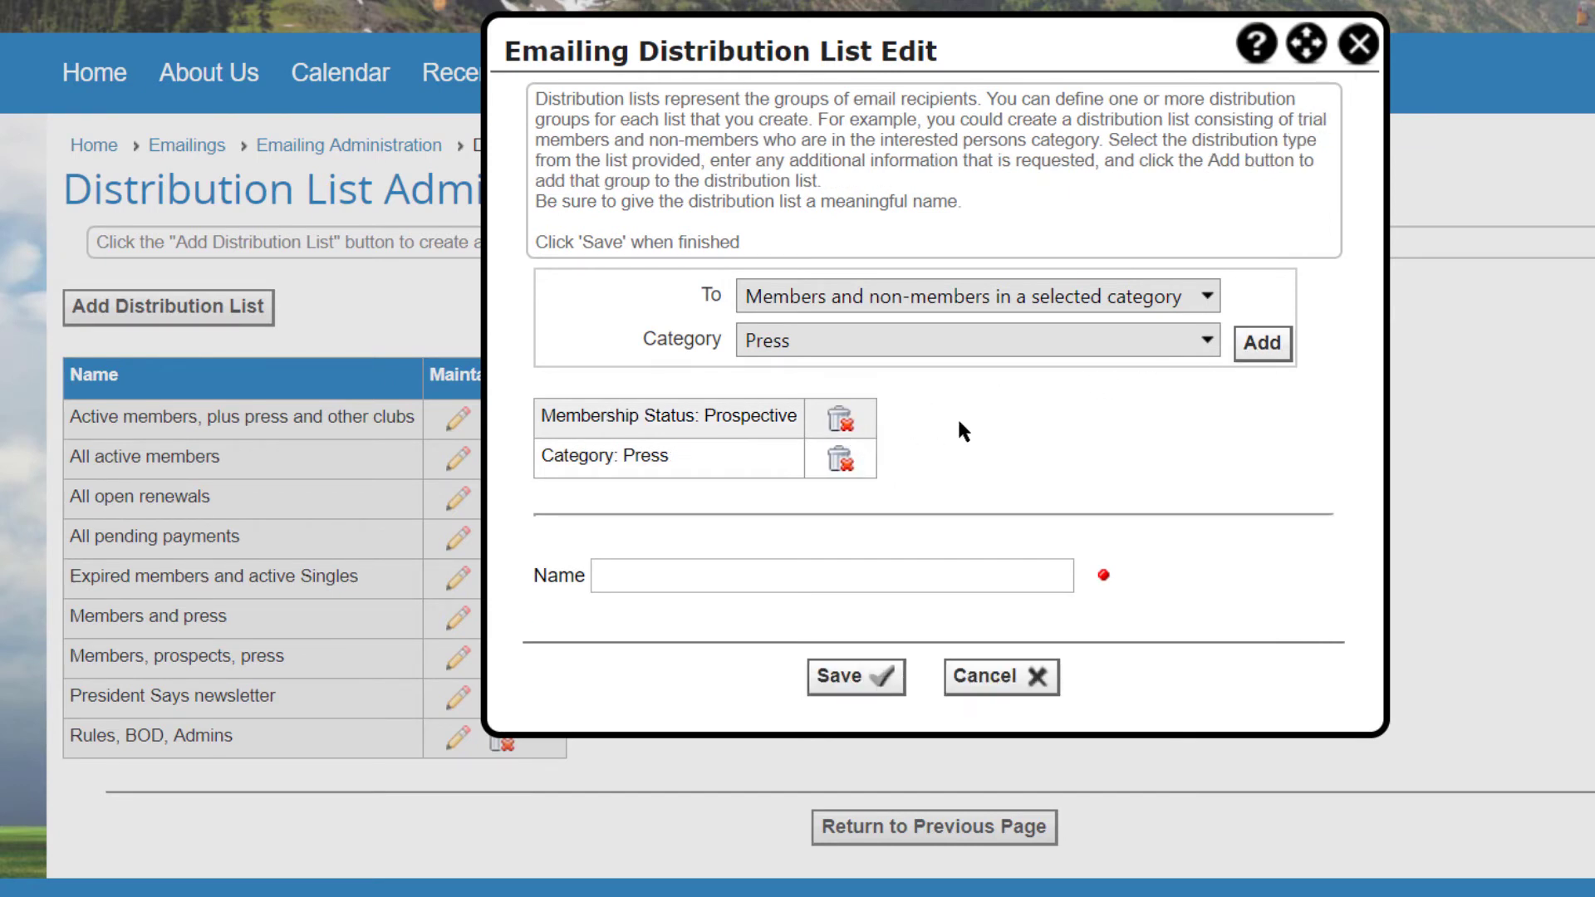
type("Prospe")
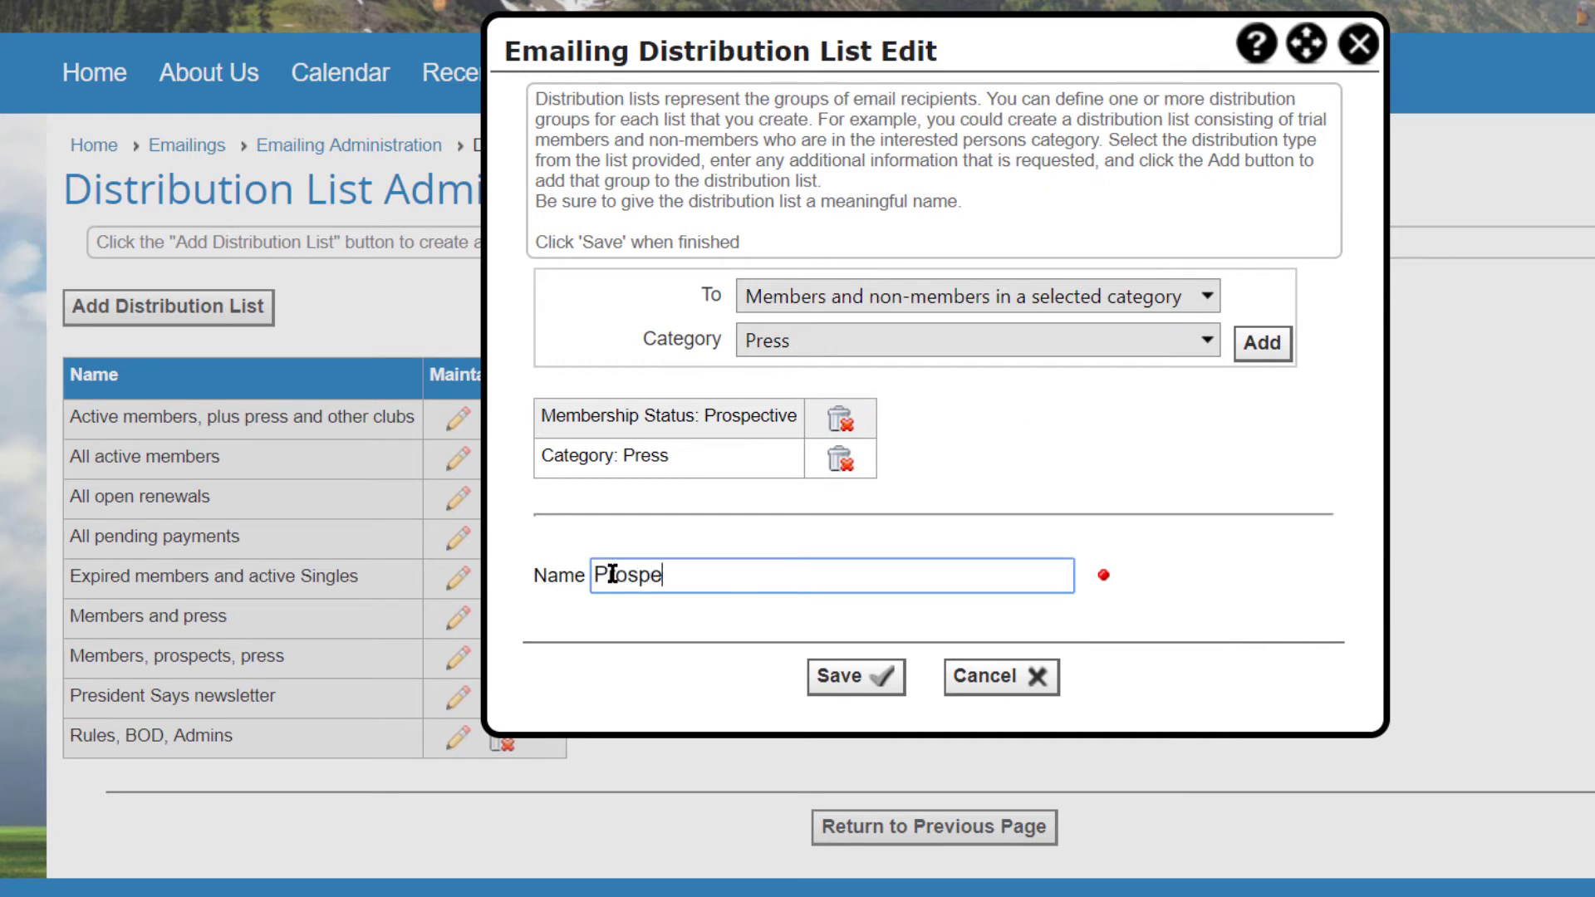
type("ctive members and press")
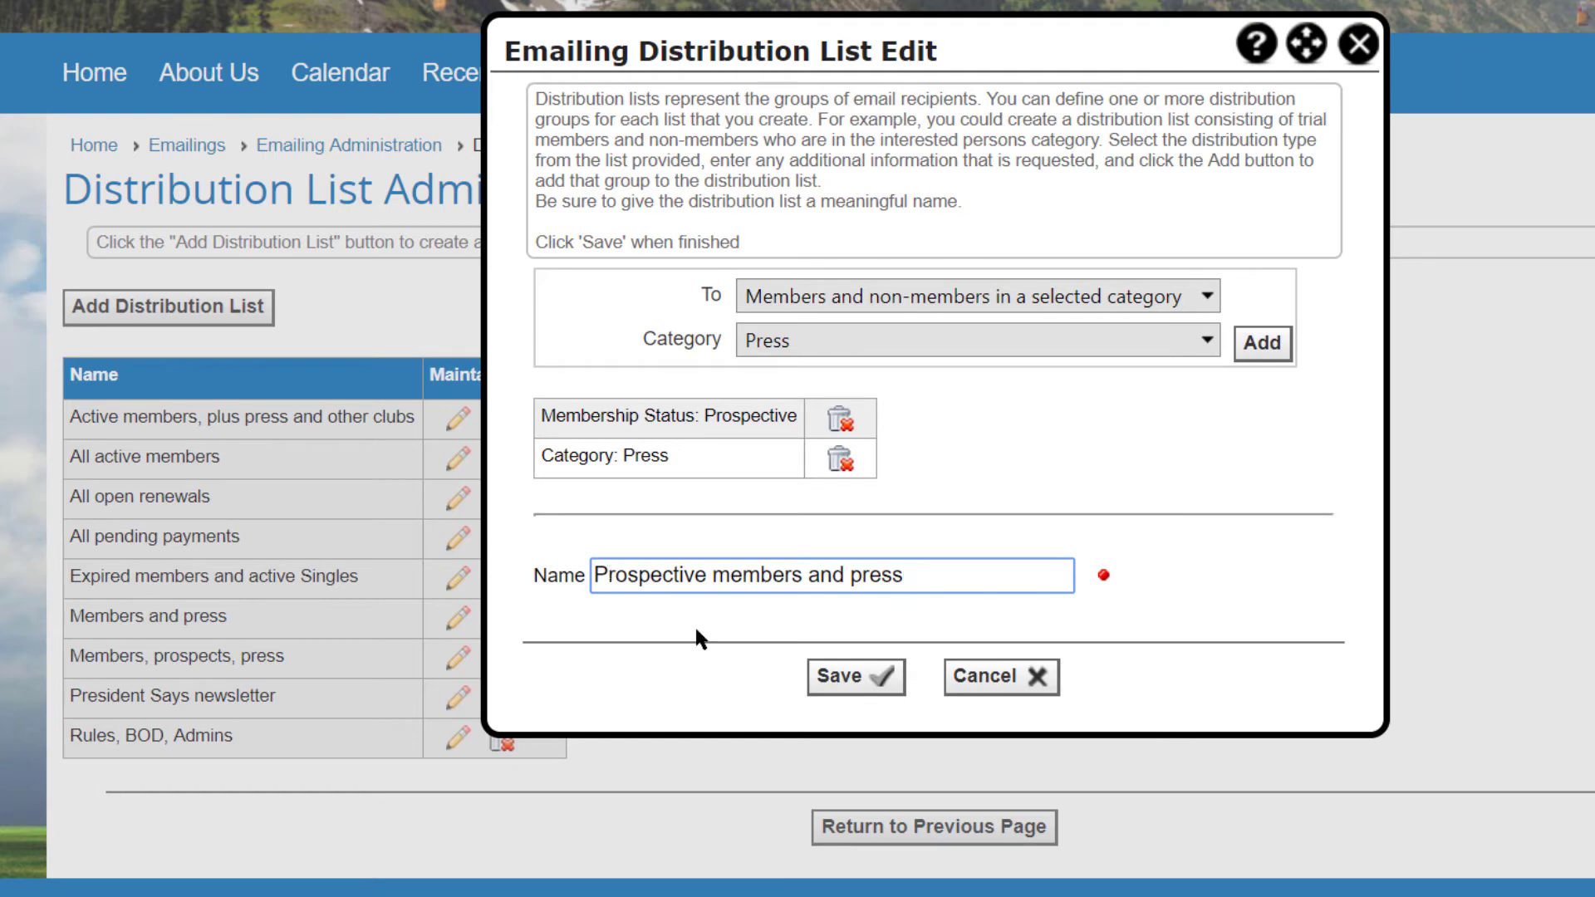
left_click(864, 678)
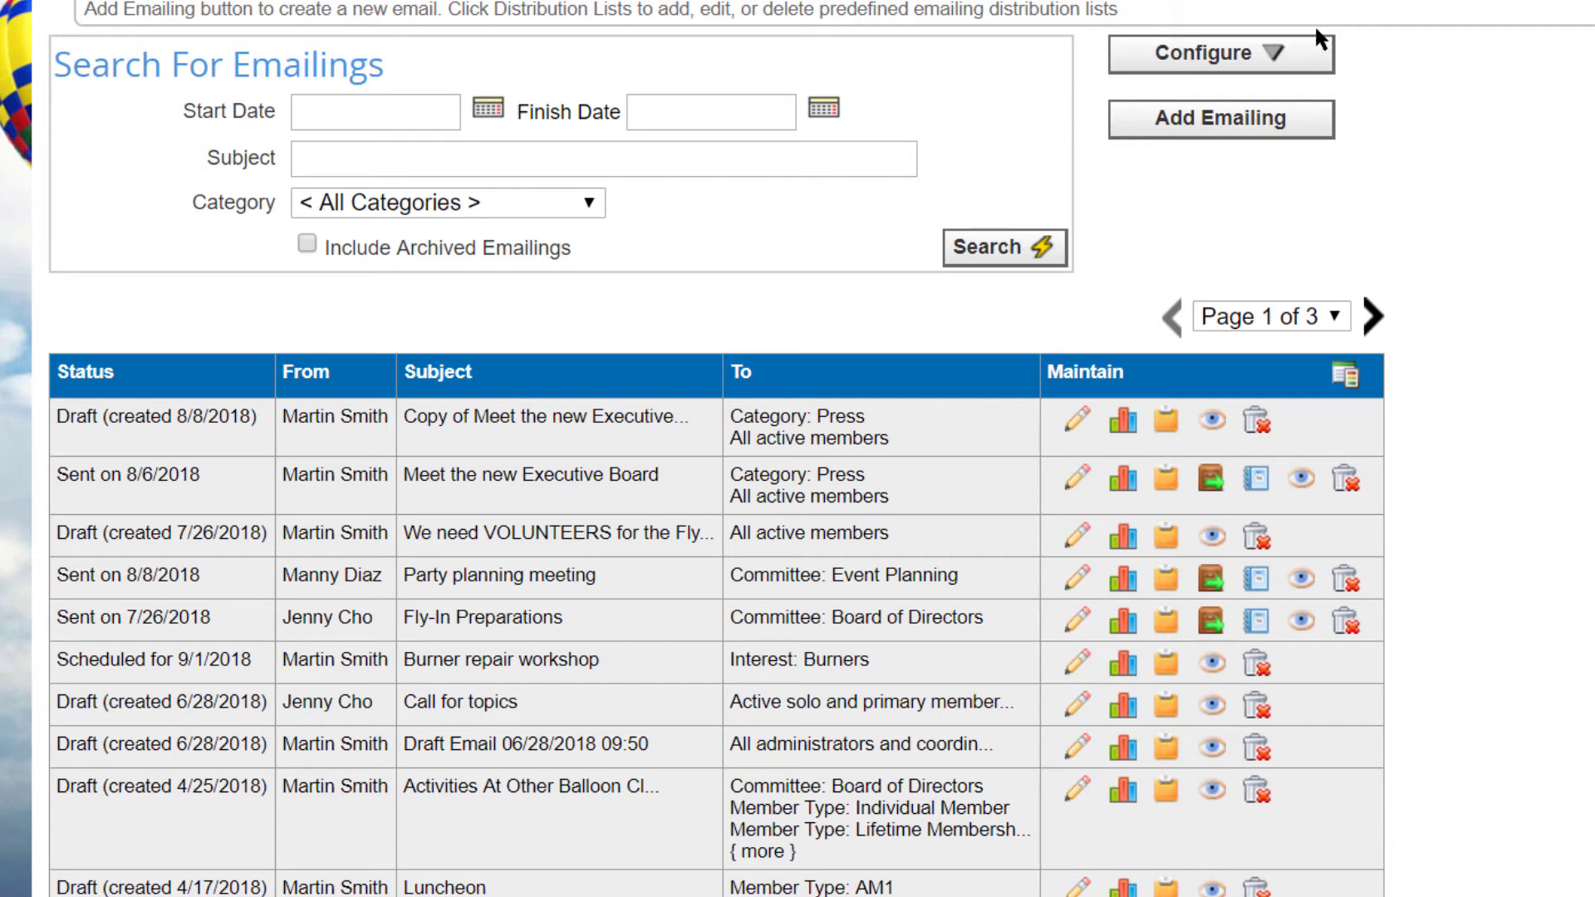
Step: Review the default emailing options for sender, tracking, templates and member viewing period, and return to Emailing Administration without saving
left_click(1255, 51)
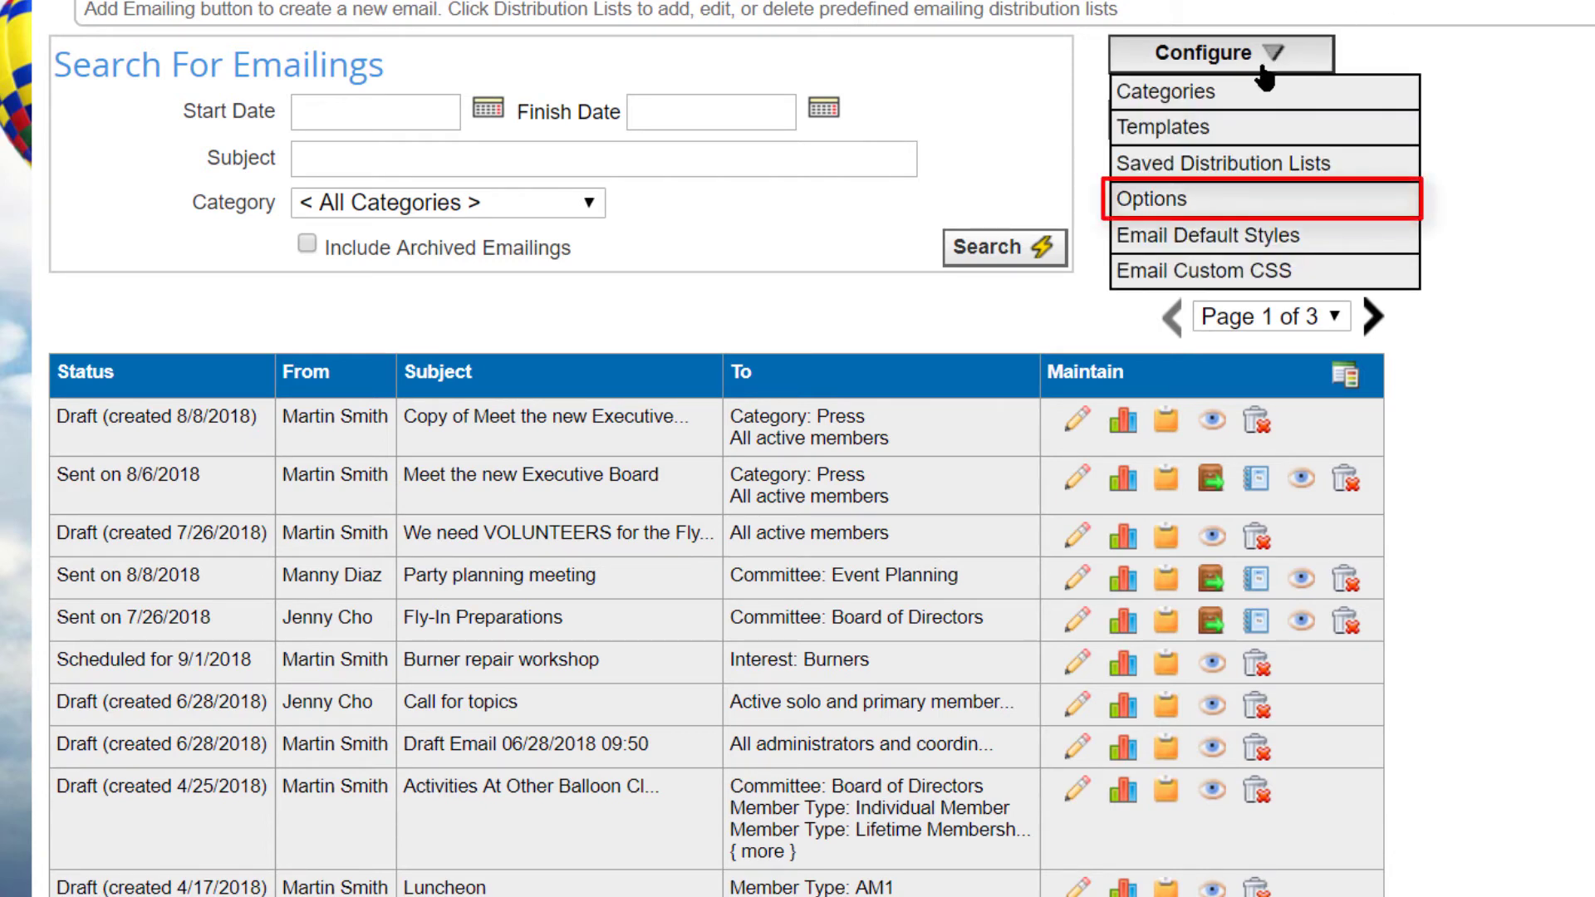
left_click(1271, 206)
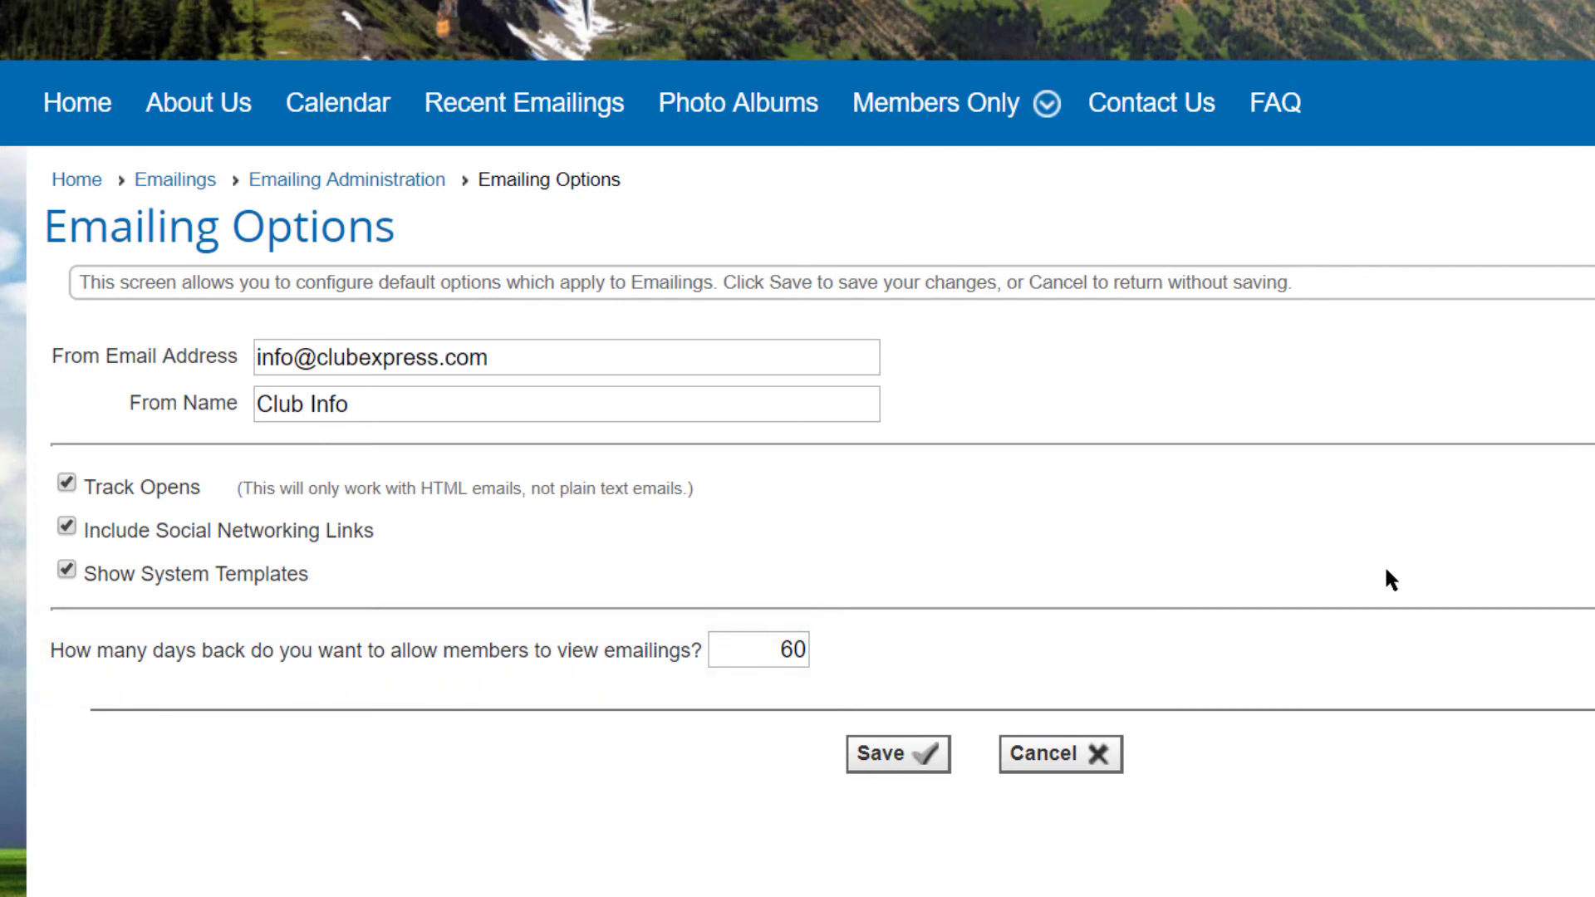
left_click(1070, 772)
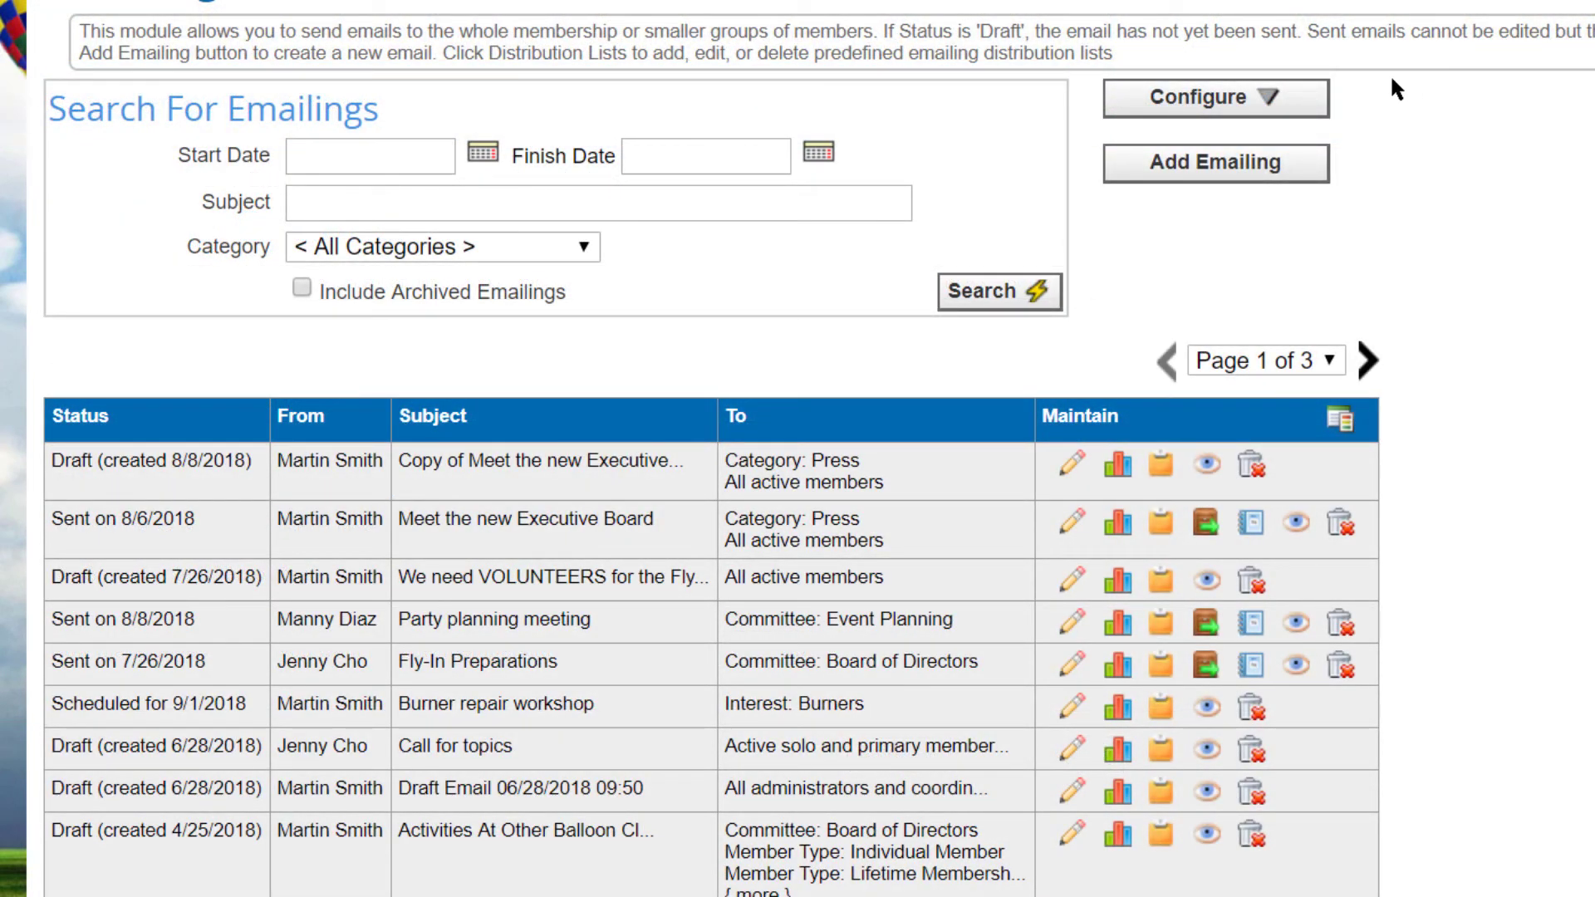
Step: Open the email default styles configuration and auto-format the styles with those used on the website
left_click(1278, 100)
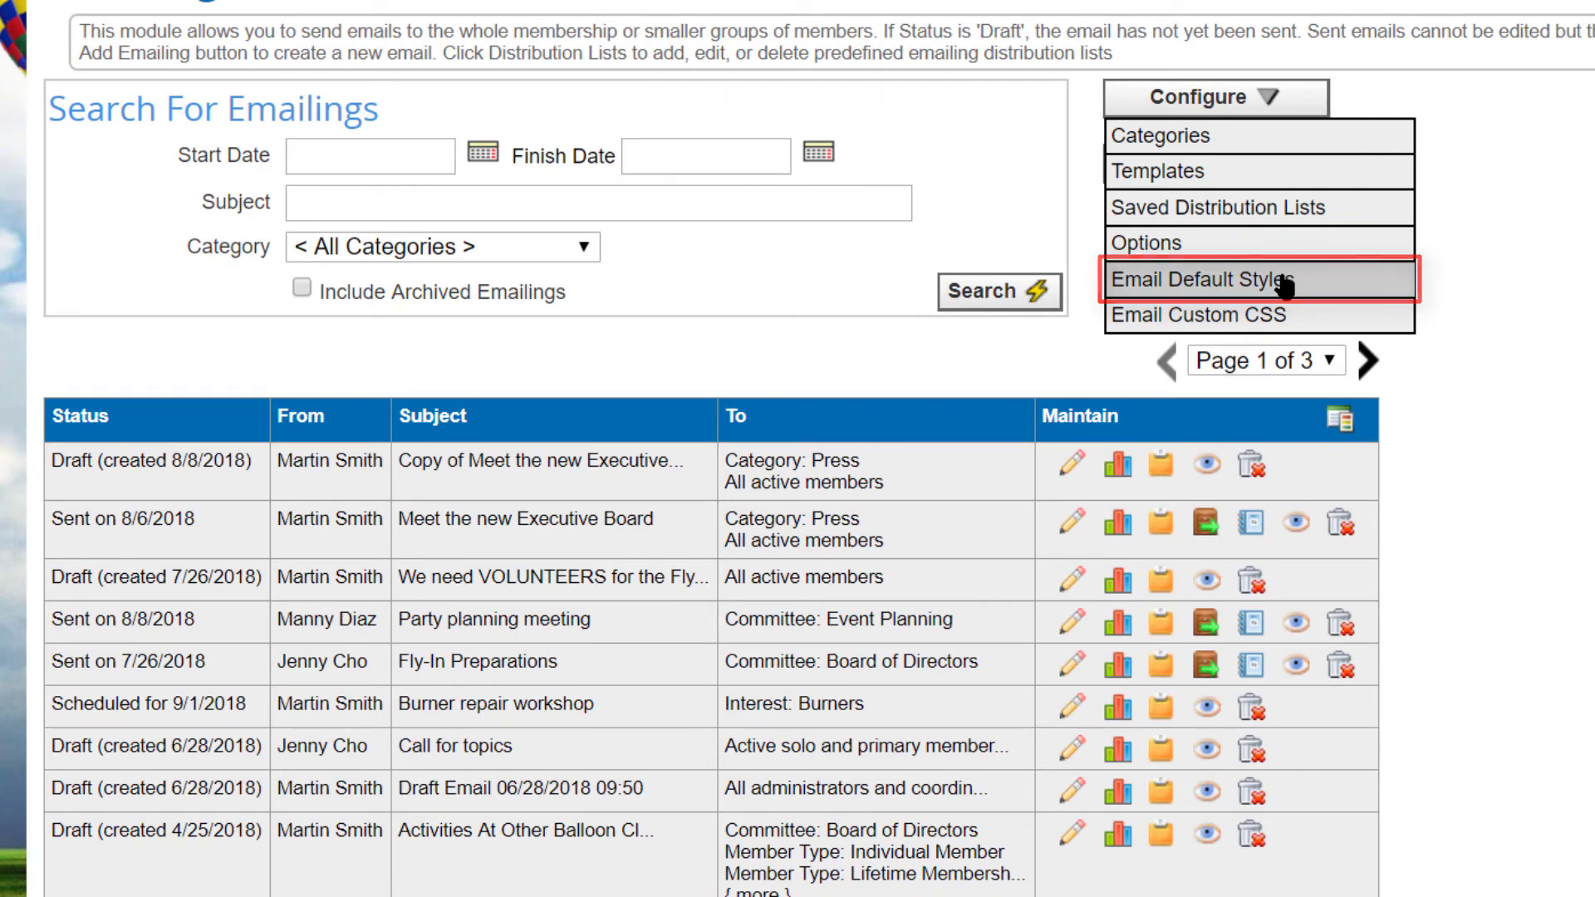
left_click(1285, 284)
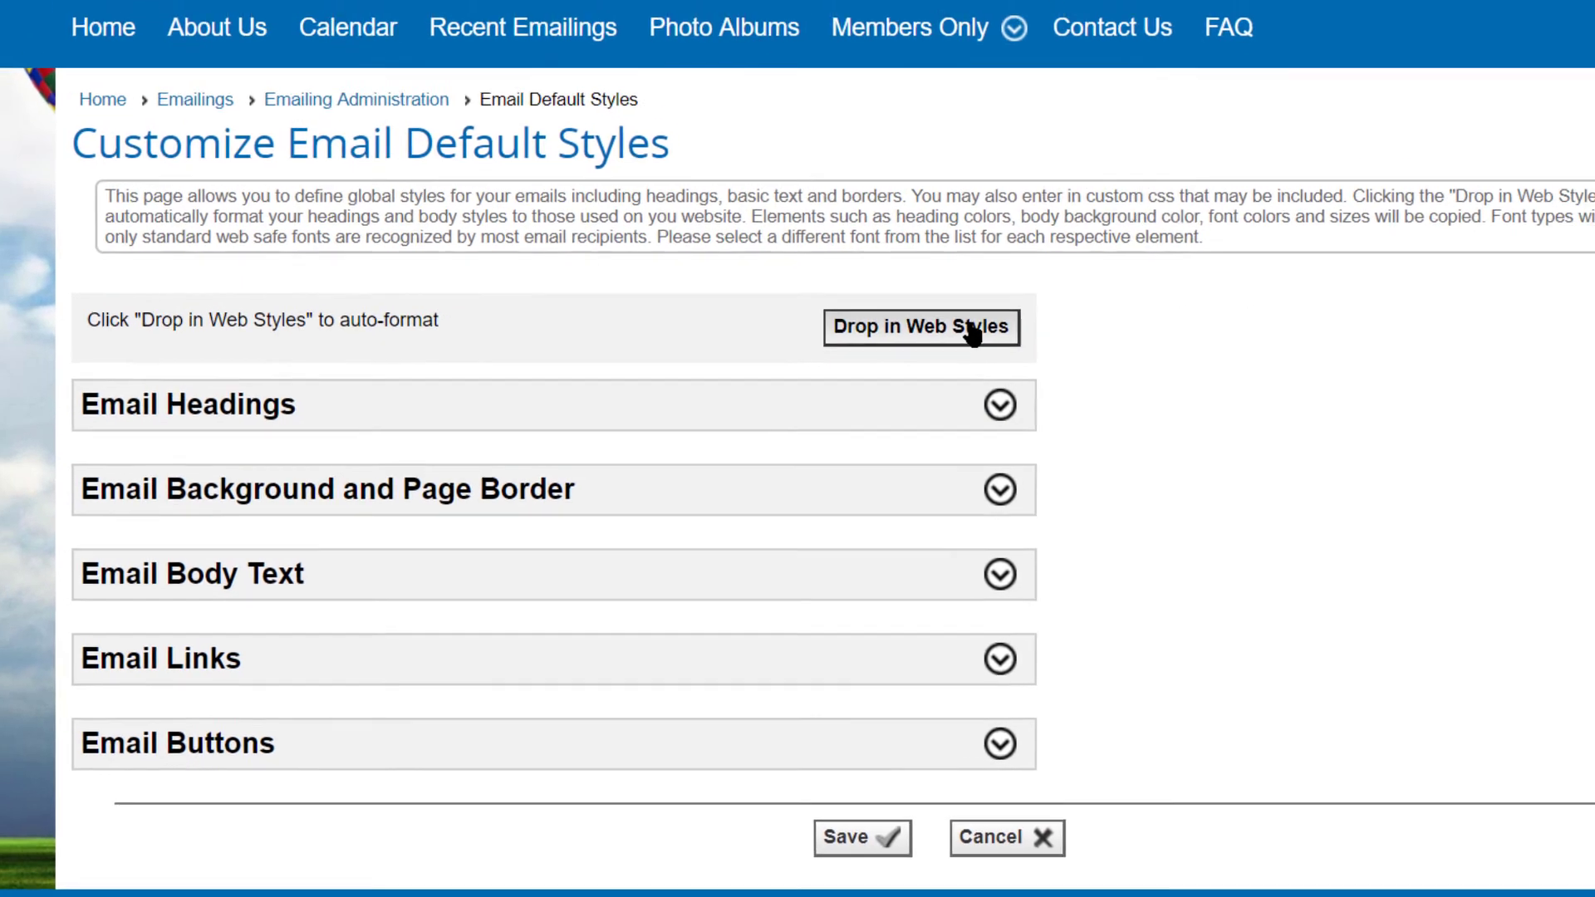
left_click(1005, 313)
left_click(1043, 91)
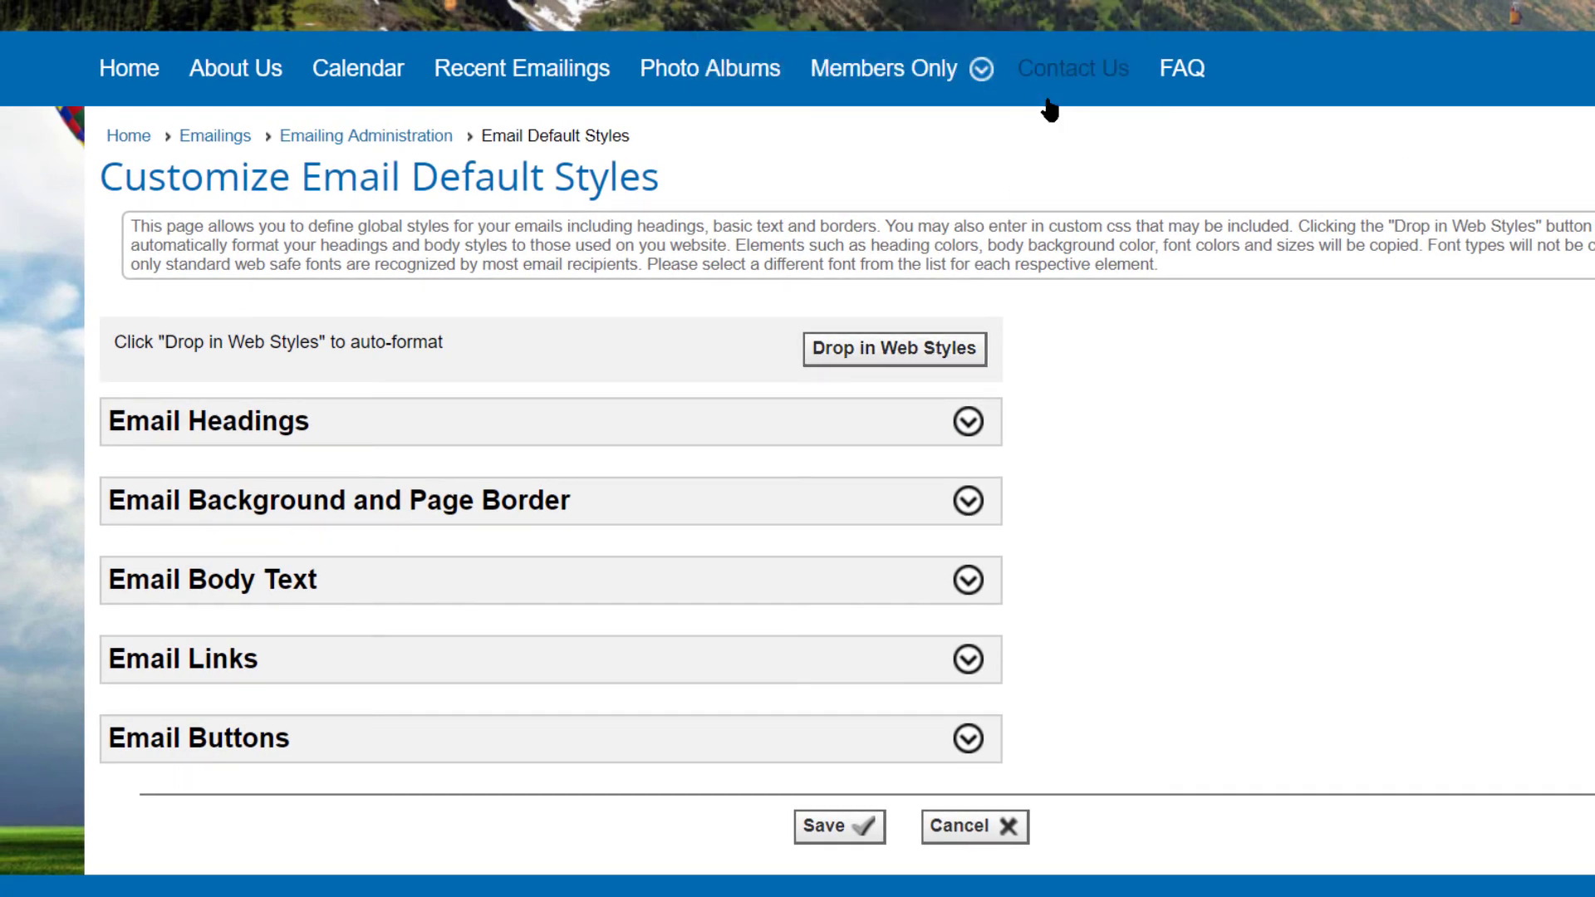
Step: Examine the default style settings for email headings, background and page border, body text, links and buttons
left_click(967, 424)
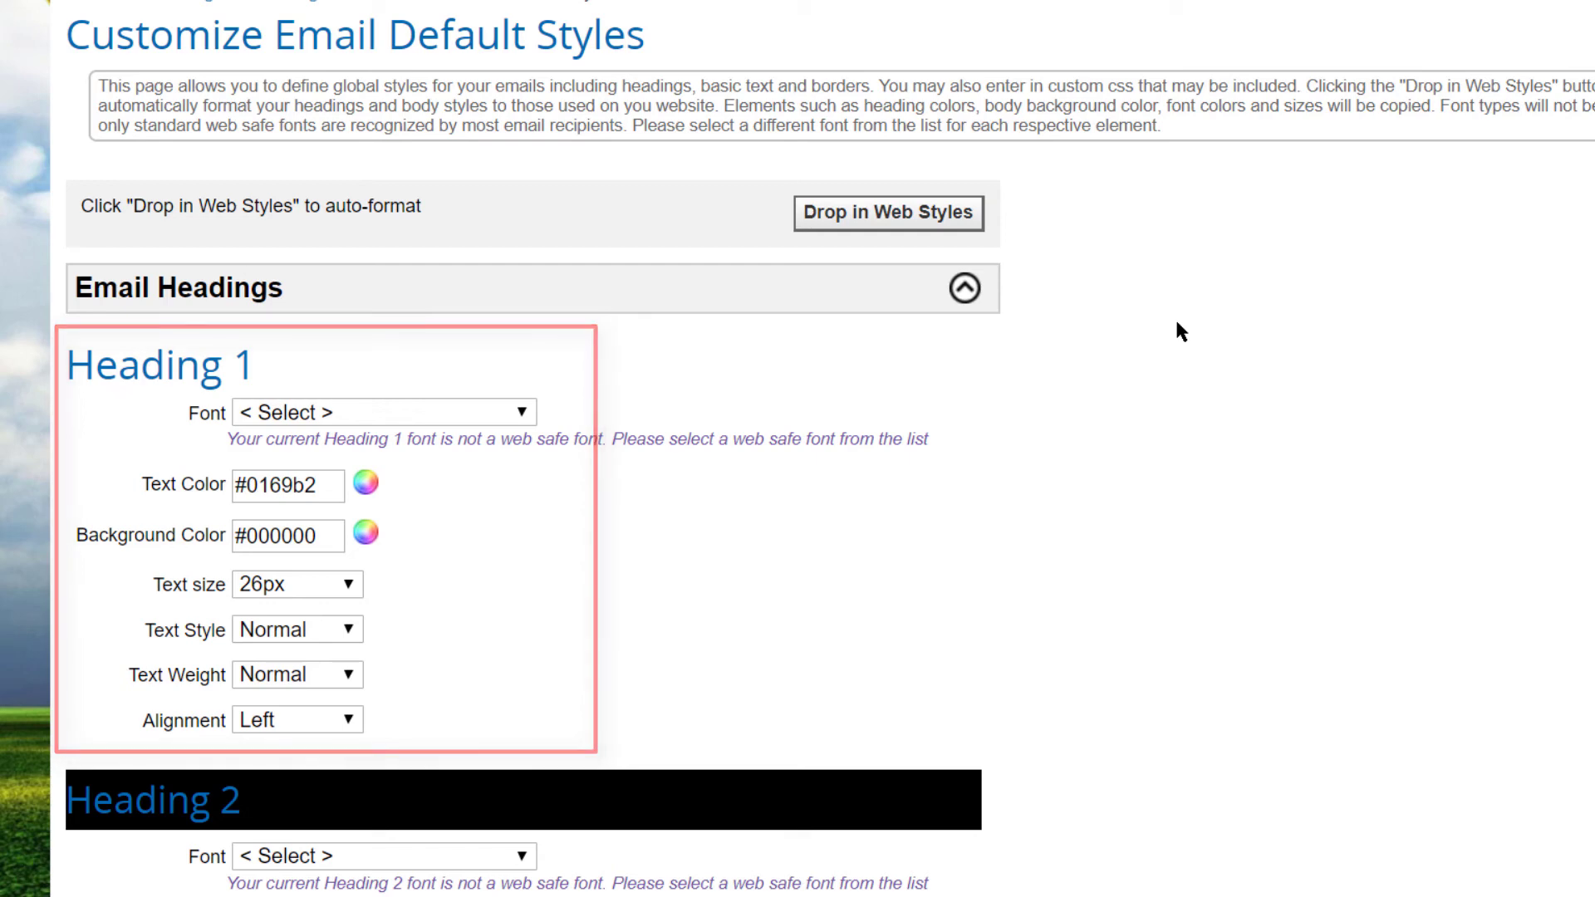
scroll(1179, 331, "down", 15)
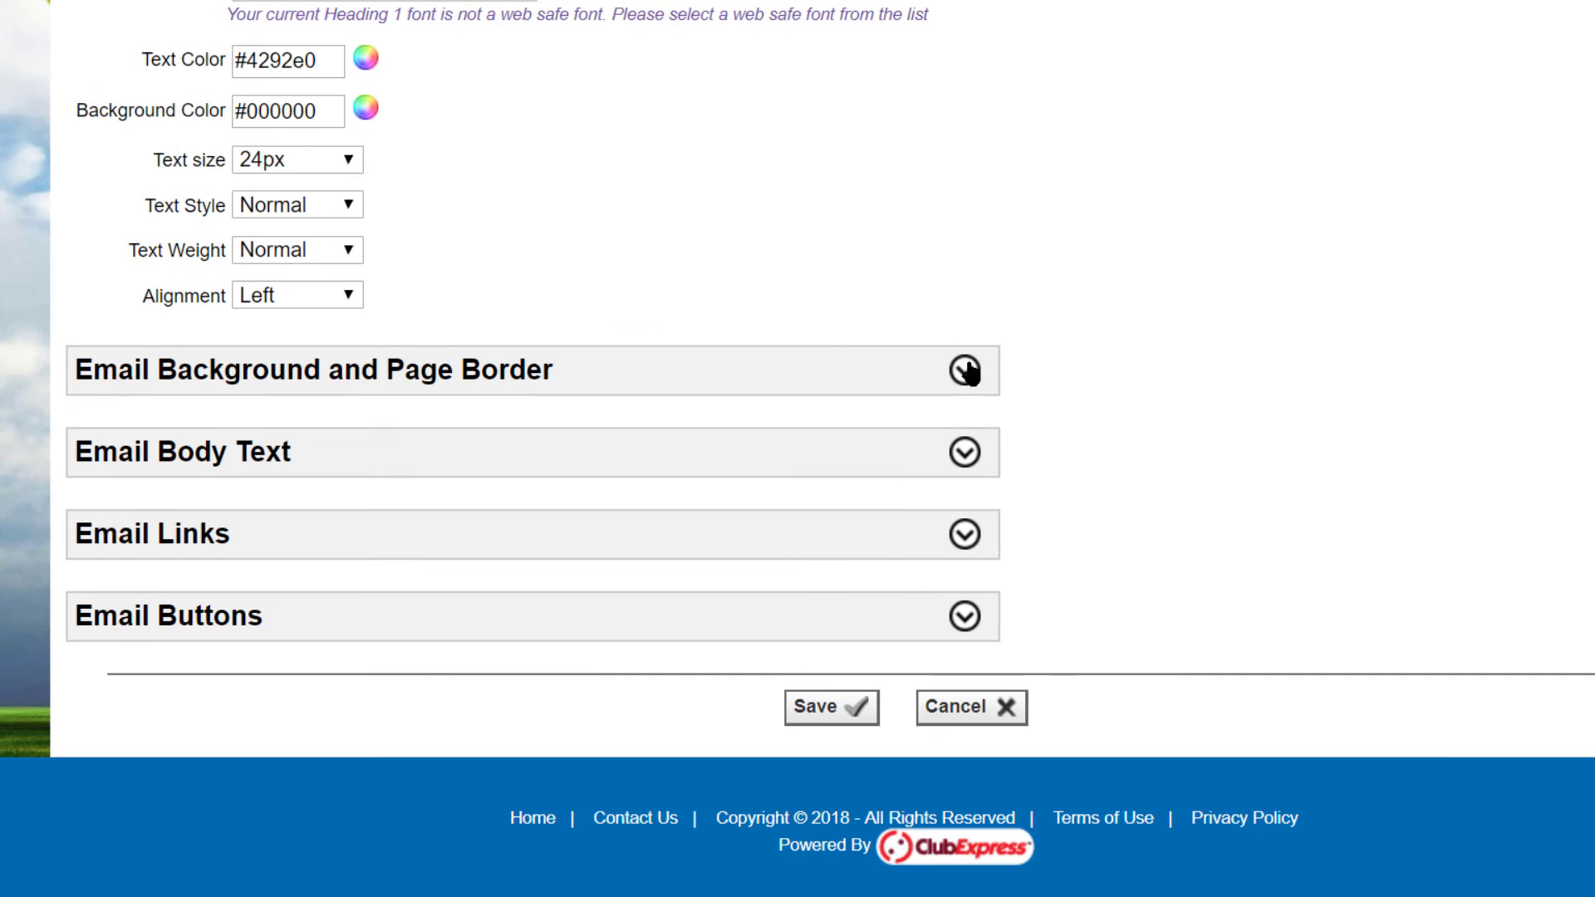
left_click(964, 370)
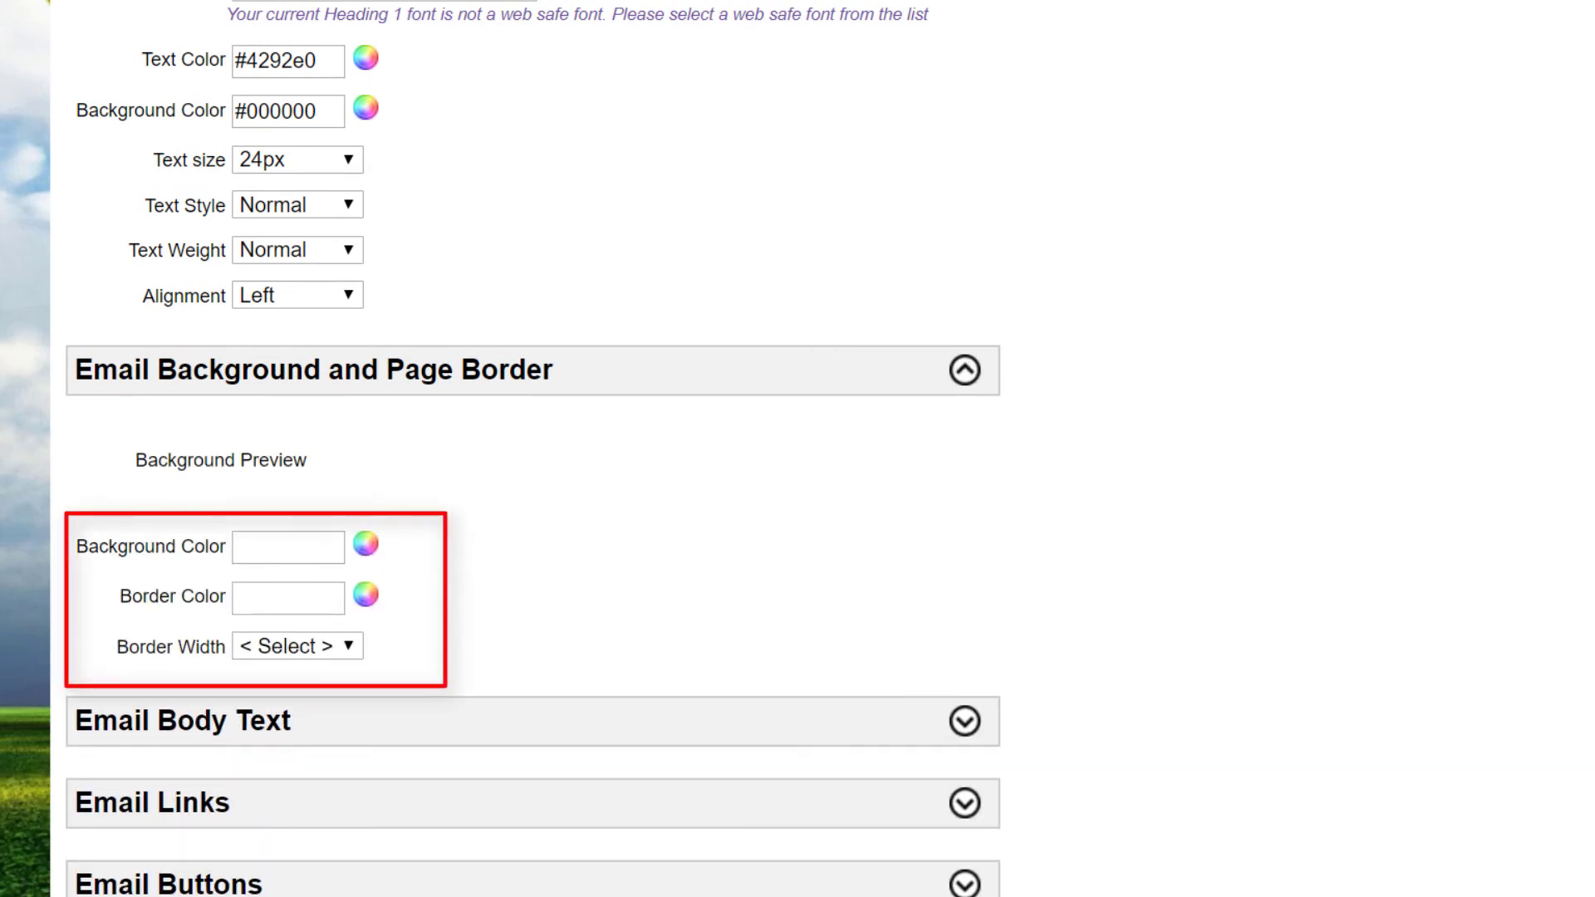
scroll(531, 449, "down", 3)
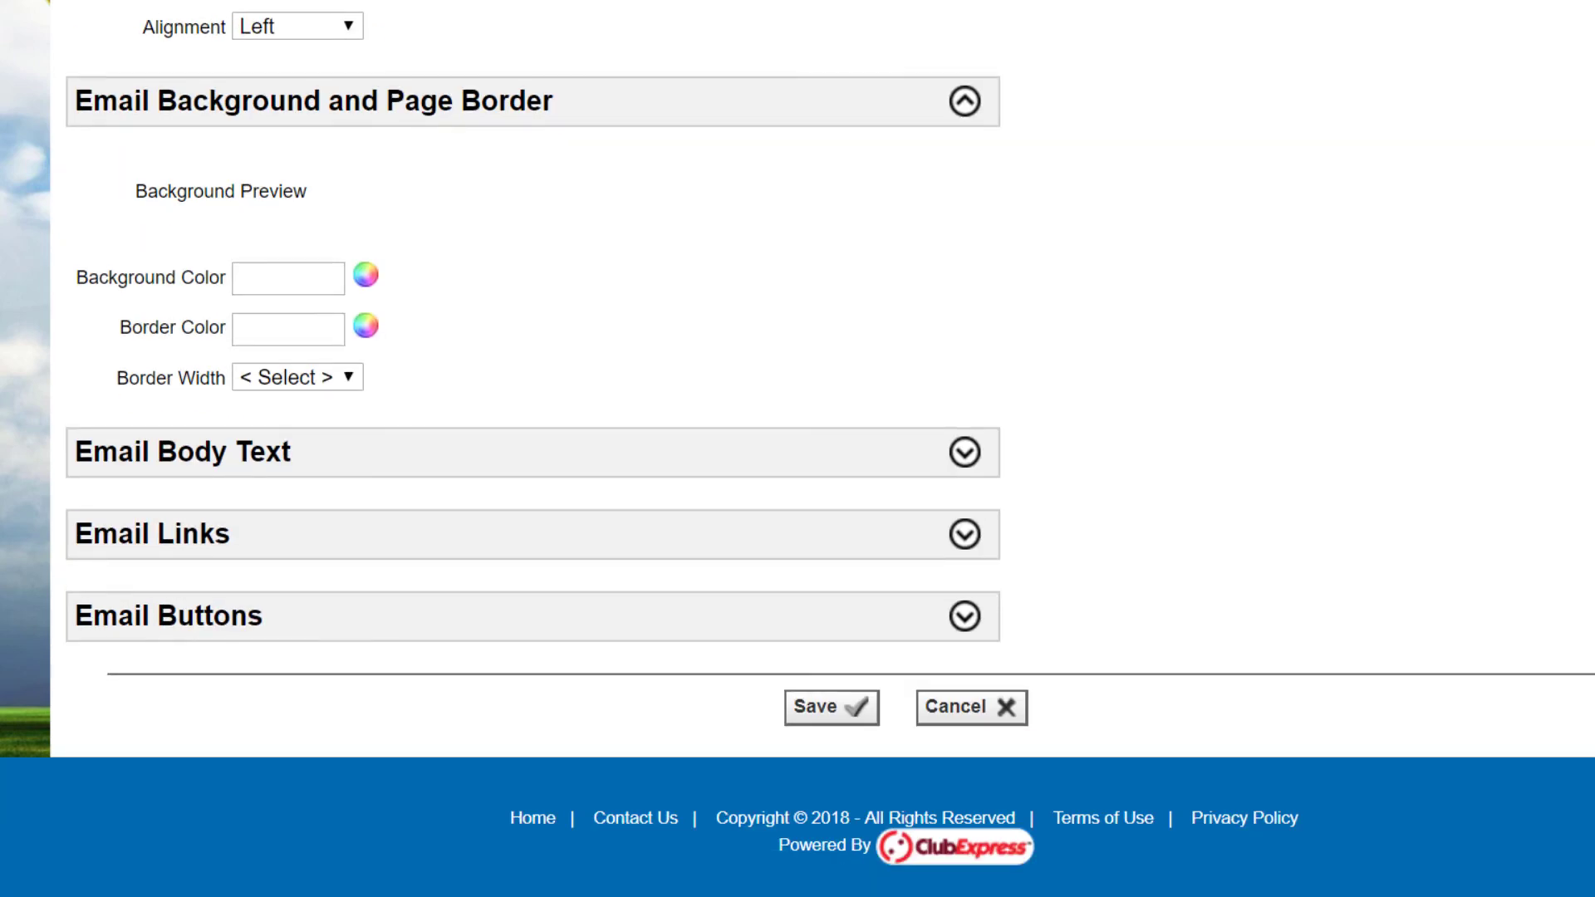
left_click(964, 452)
scroll(963, 453, "down", 5)
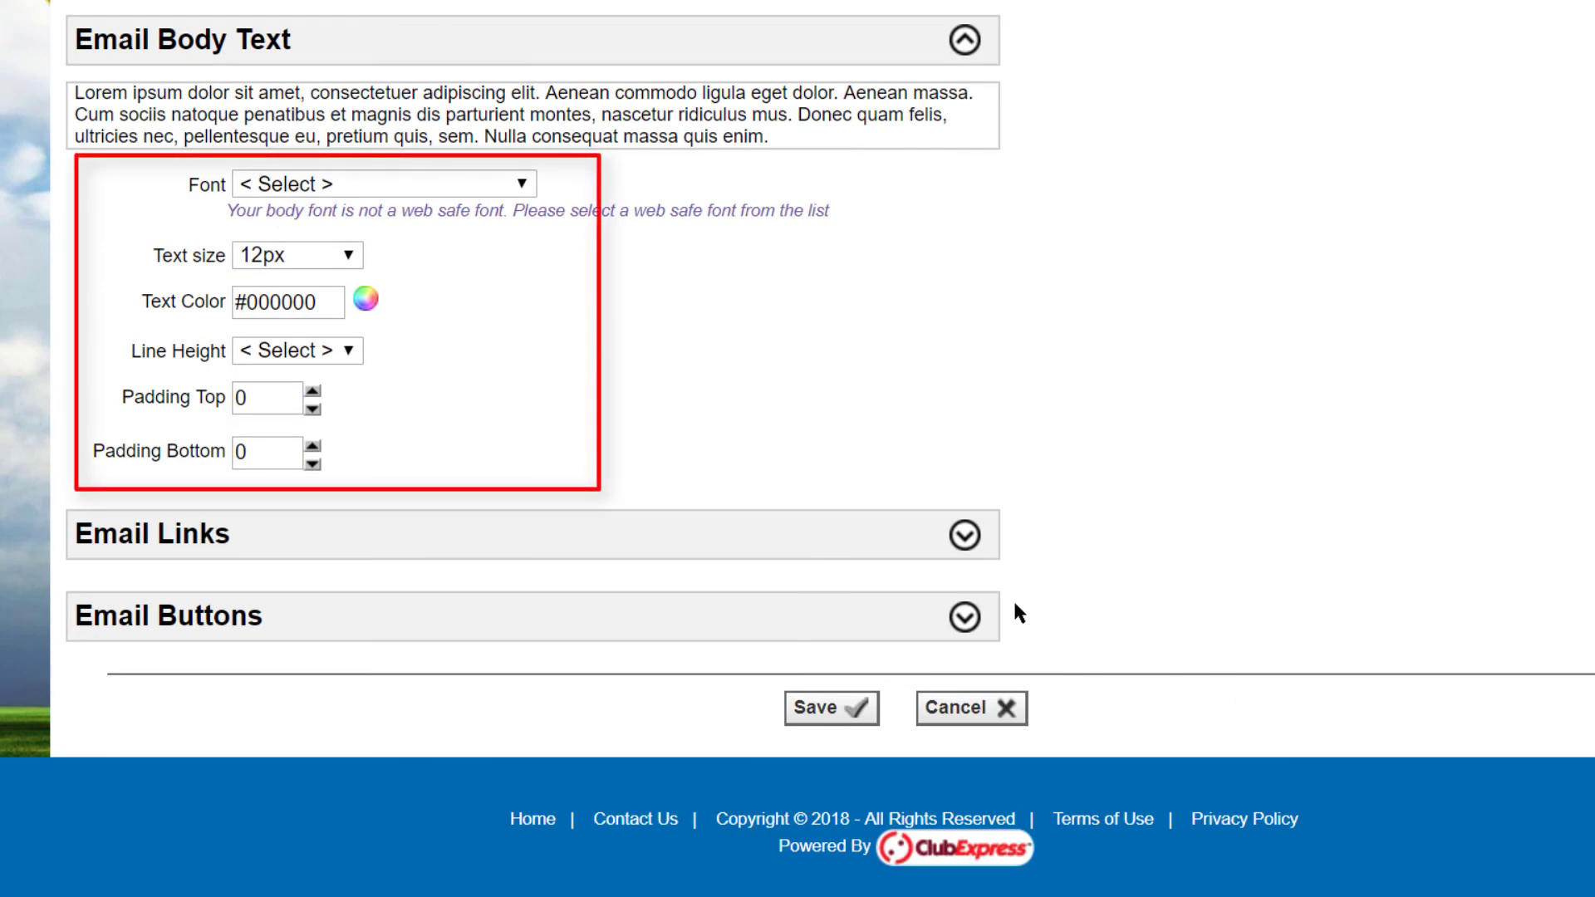
left_click(967, 540)
scroll(967, 540, "down", 3)
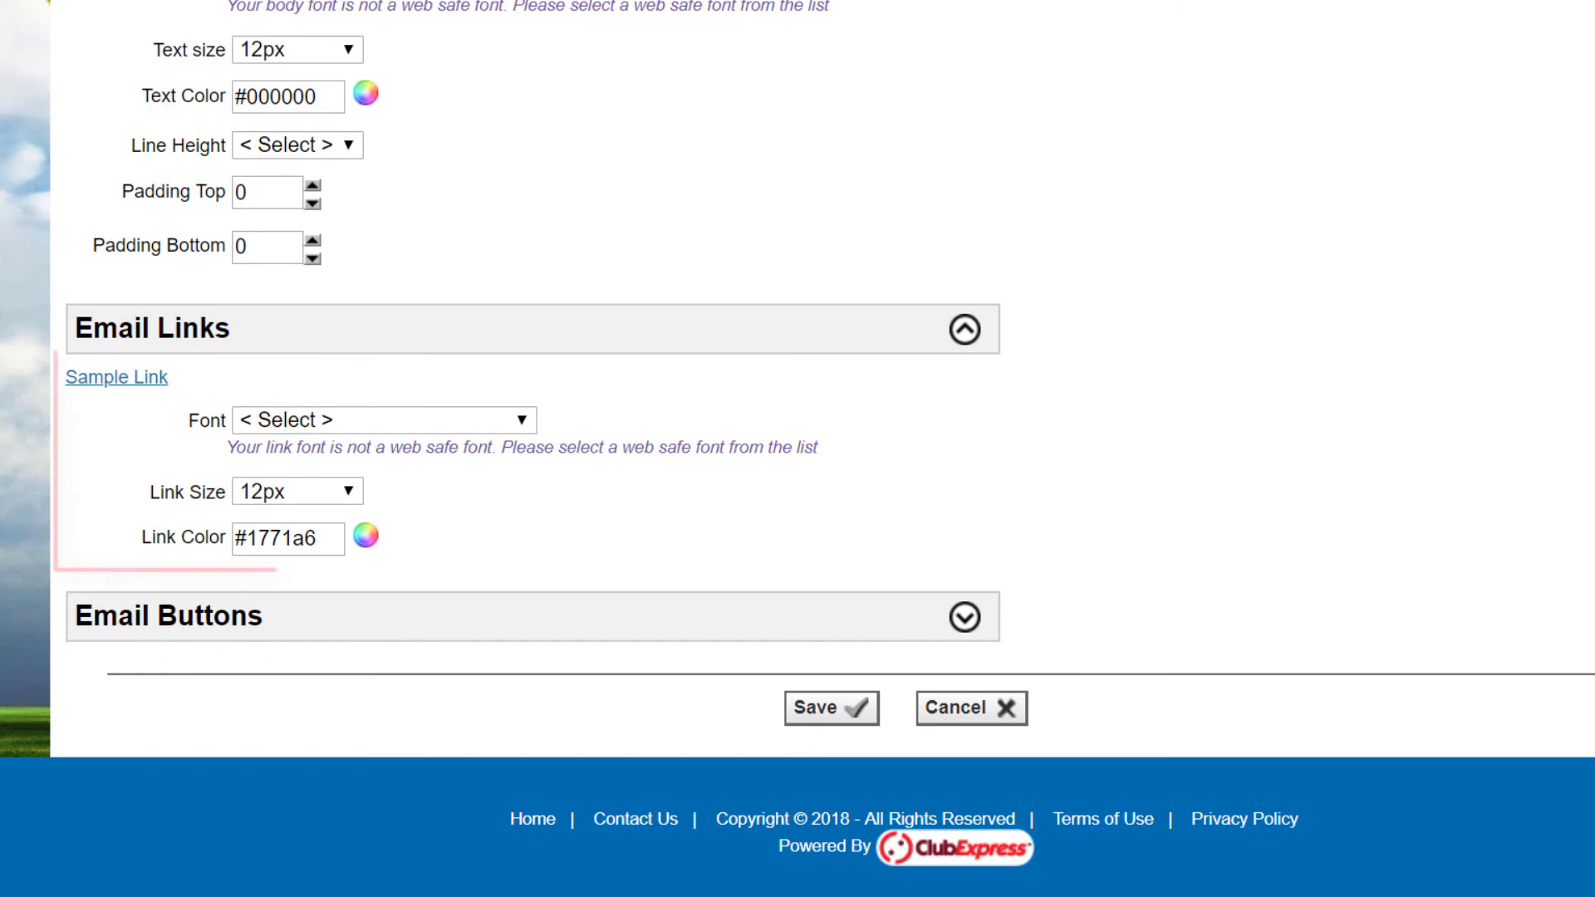
left_click(964, 617)
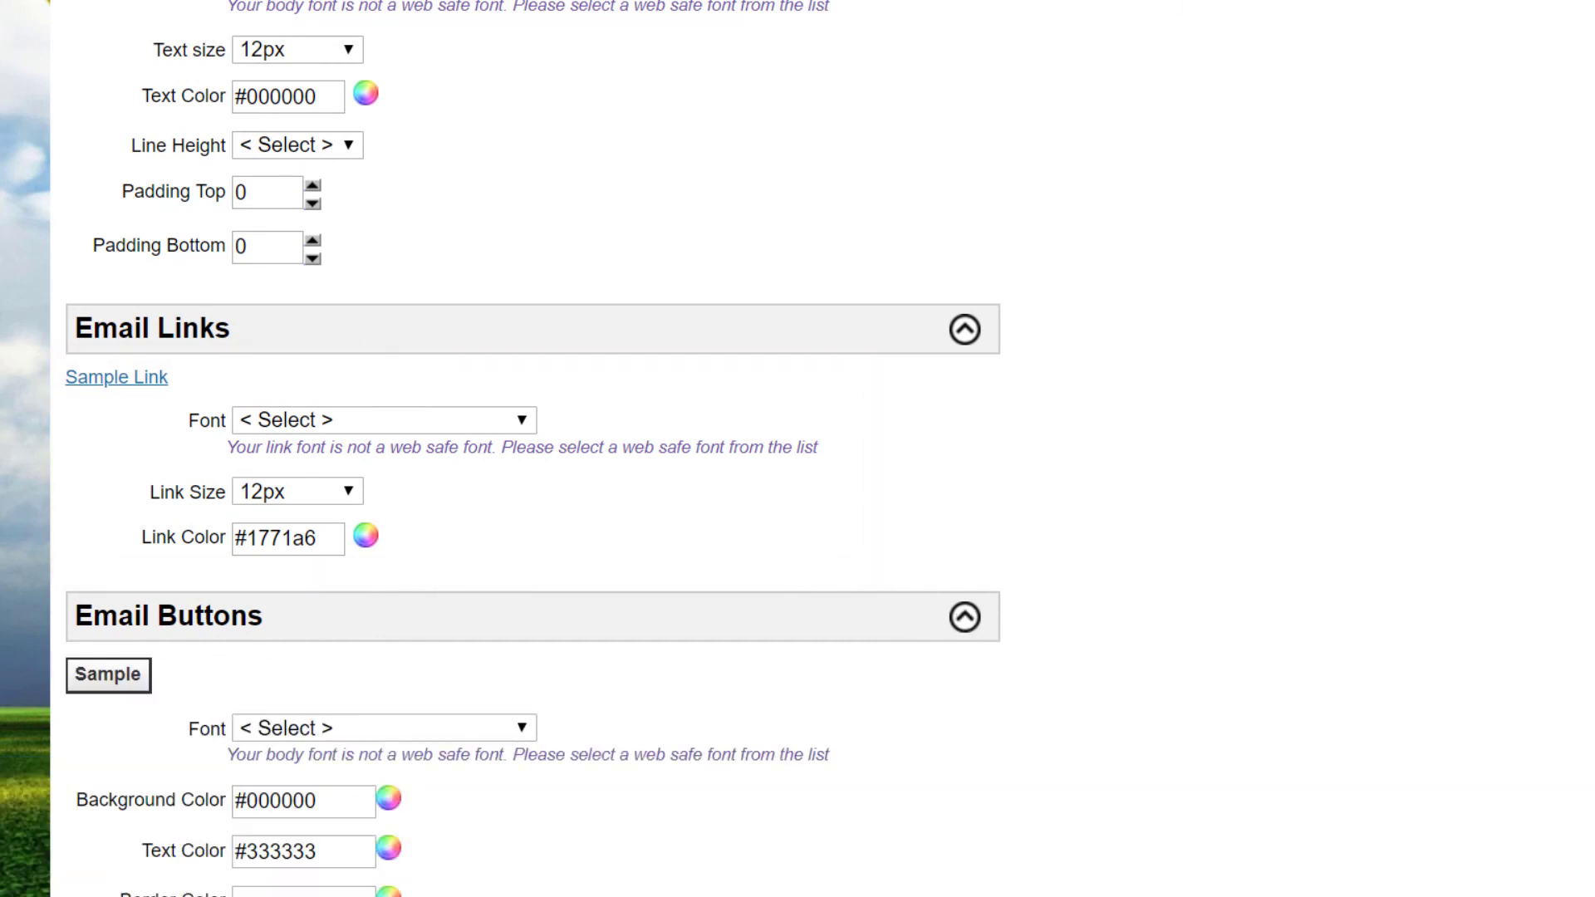
scroll(968, 633, "down", 5)
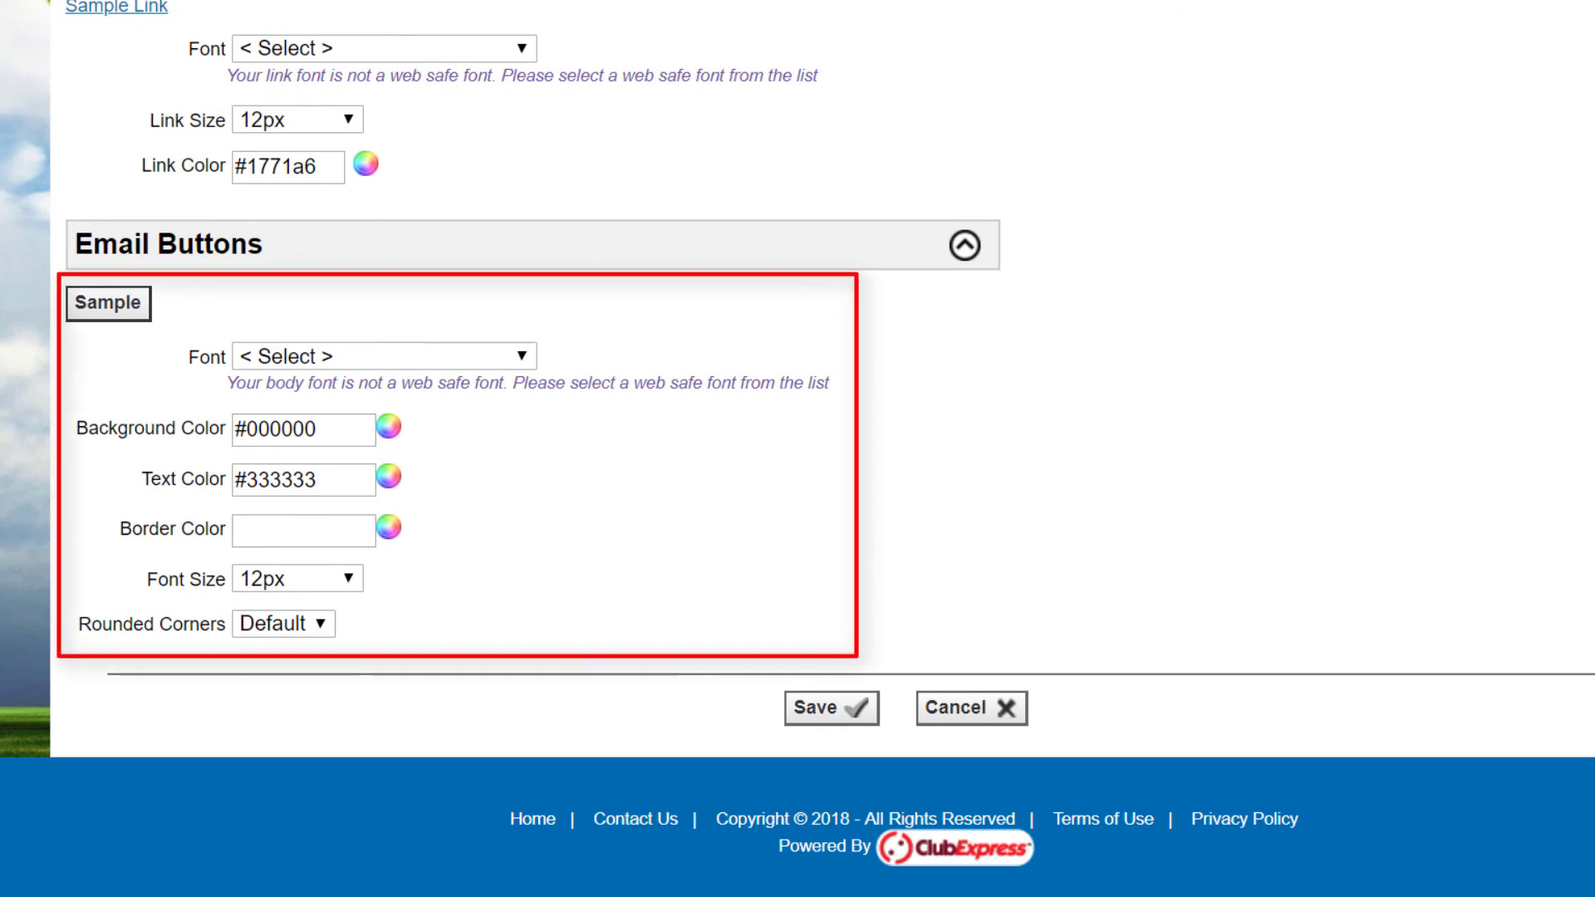
Step: Check the fonts available for email buttons and set the button background color to #e90758 using the color wheel
left_click(523, 357)
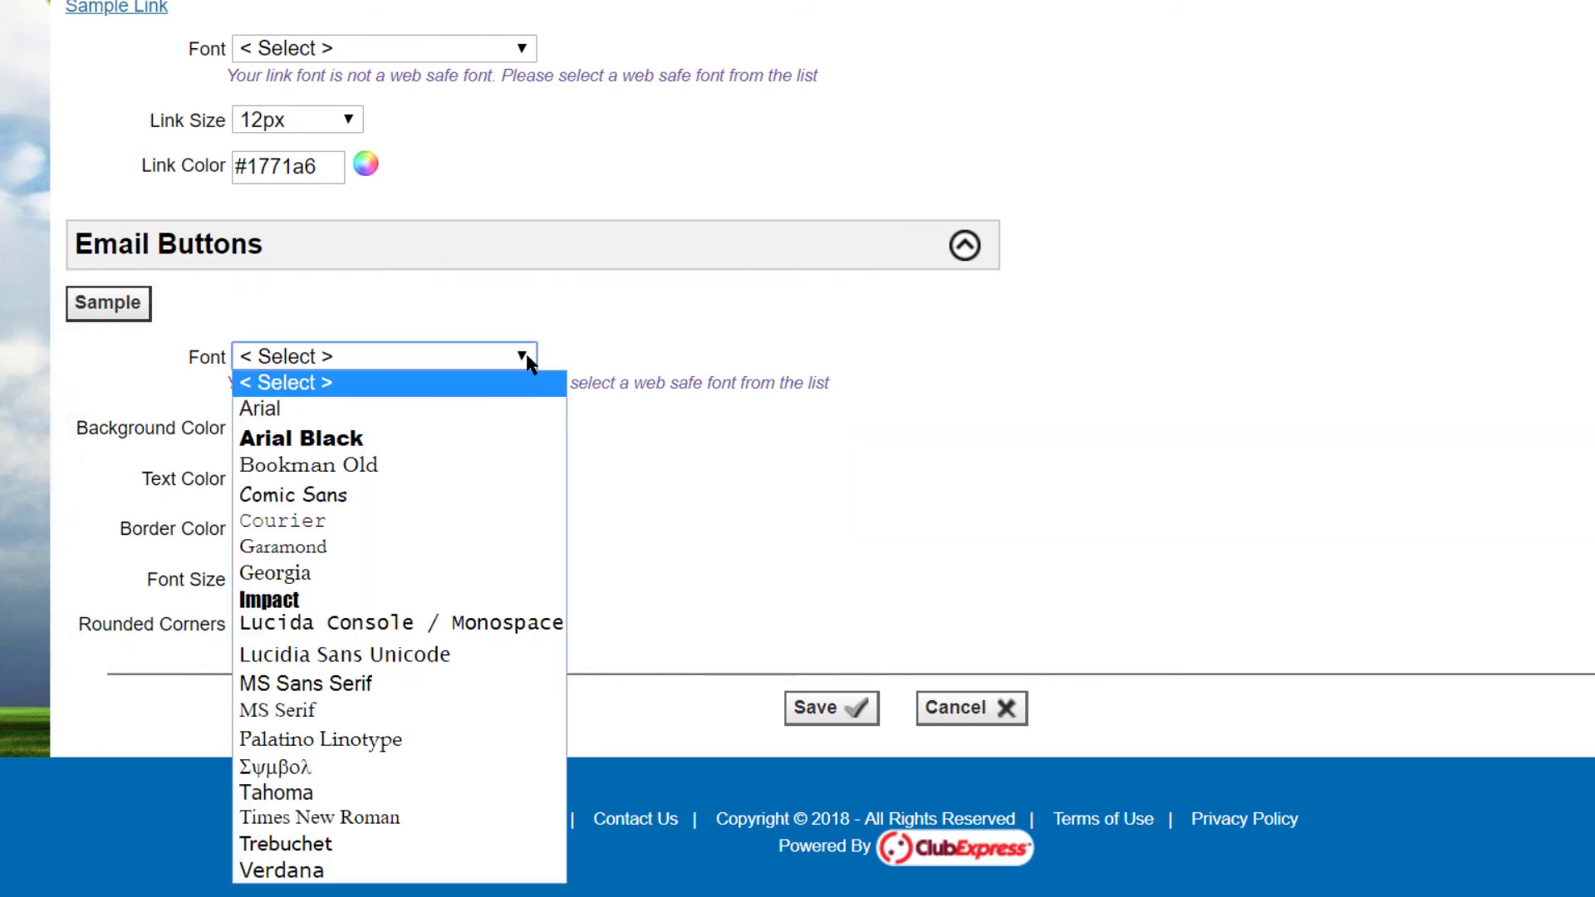
left_click(526, 359)
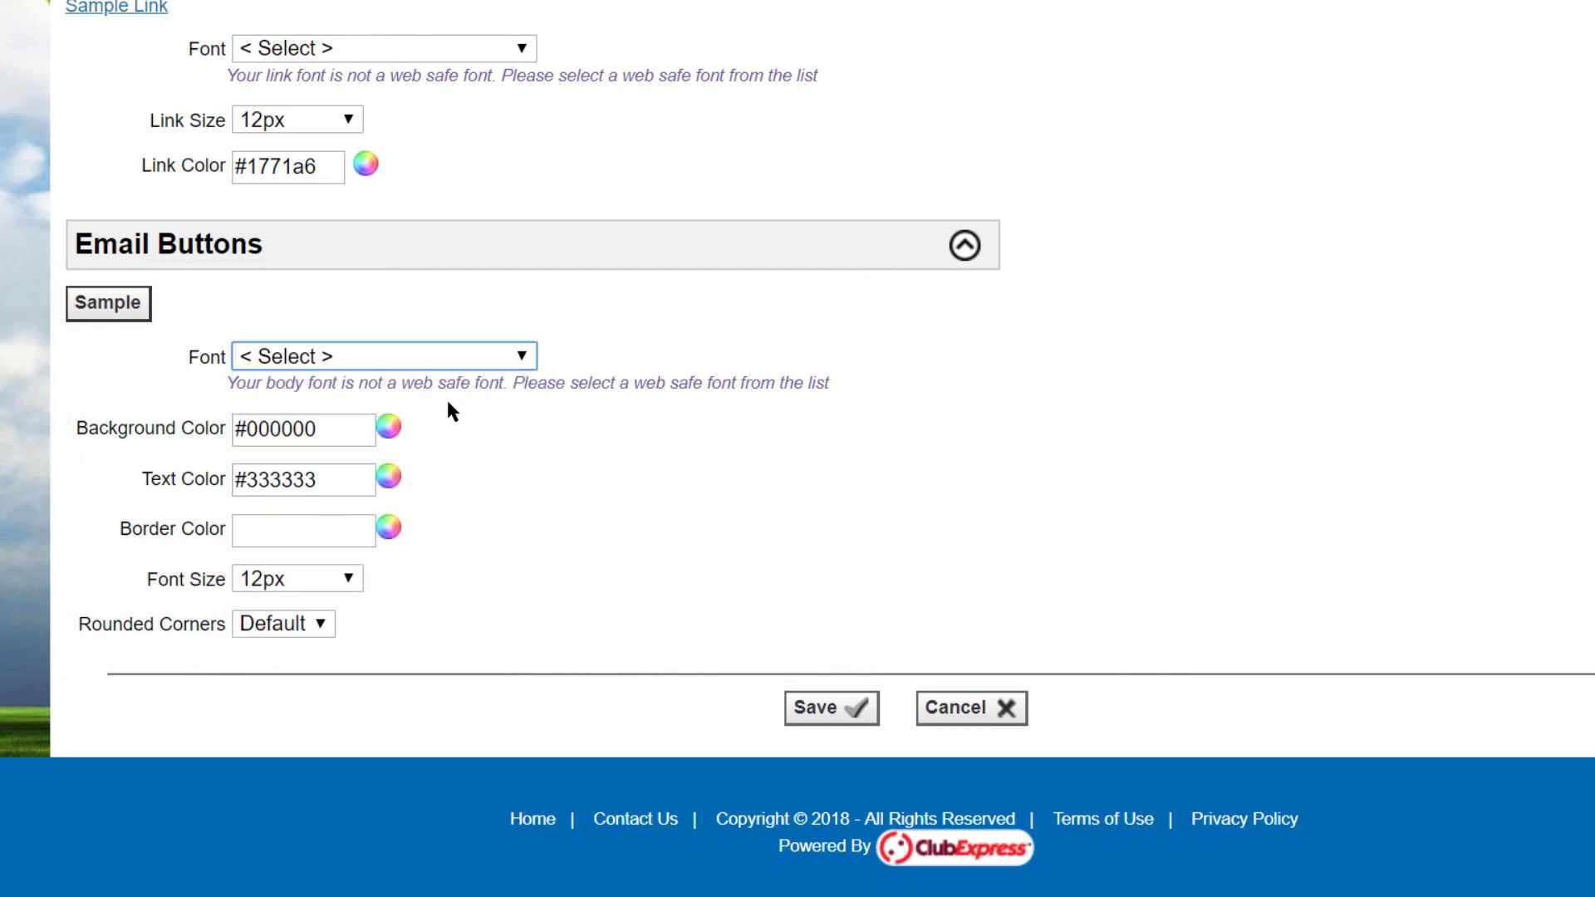
left_click(389, 431)
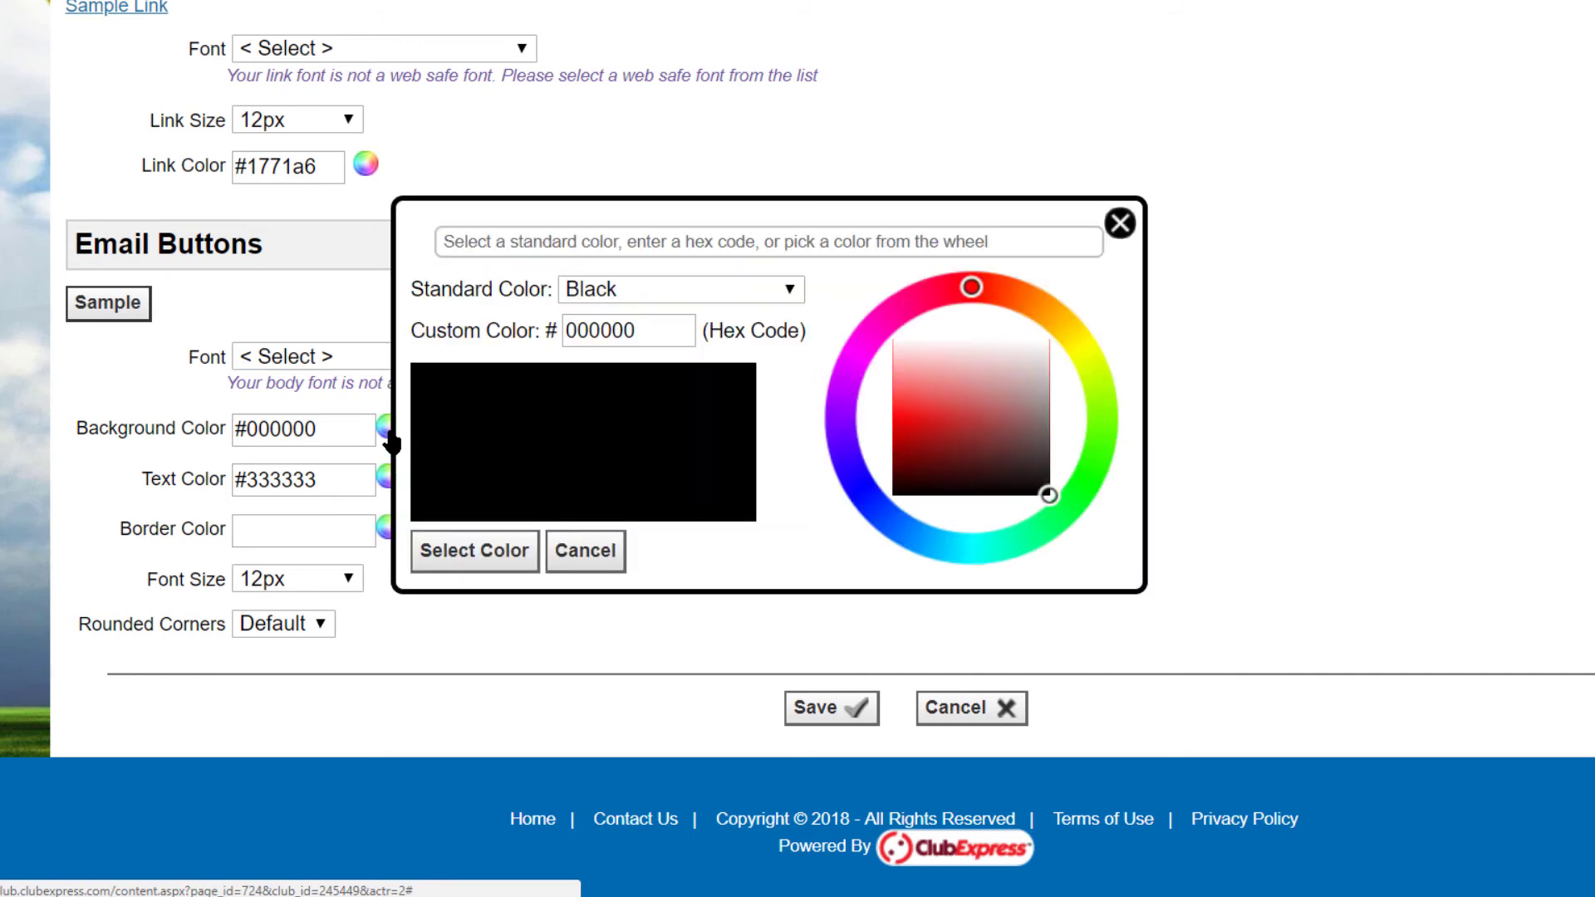
left_click(924, 297)
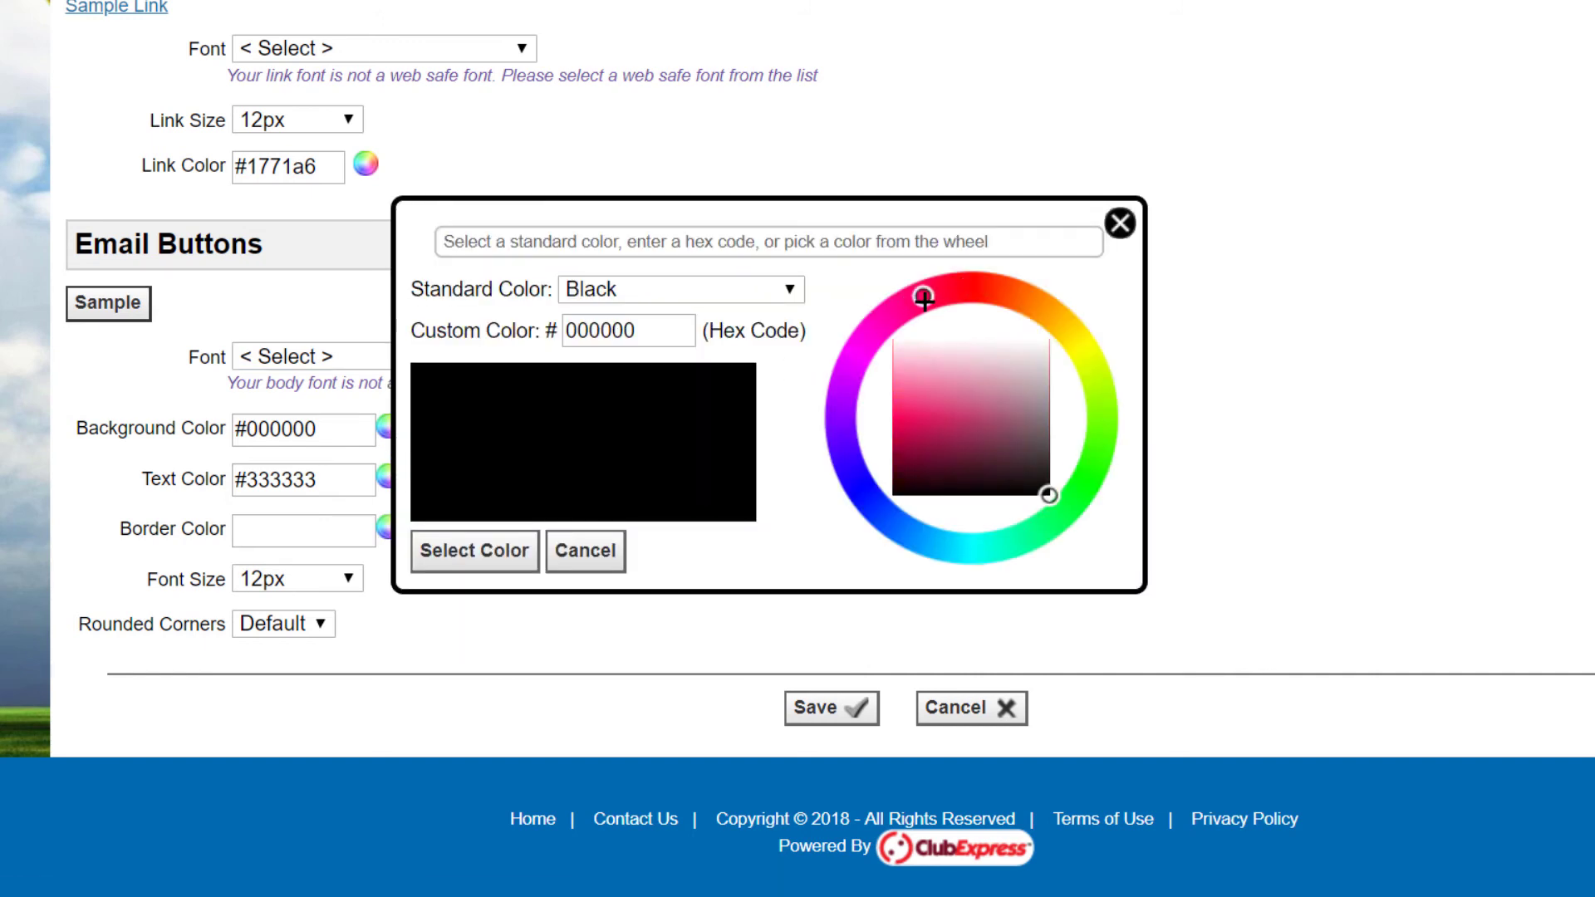
left_click(903, 422)
left_click(476, 549)
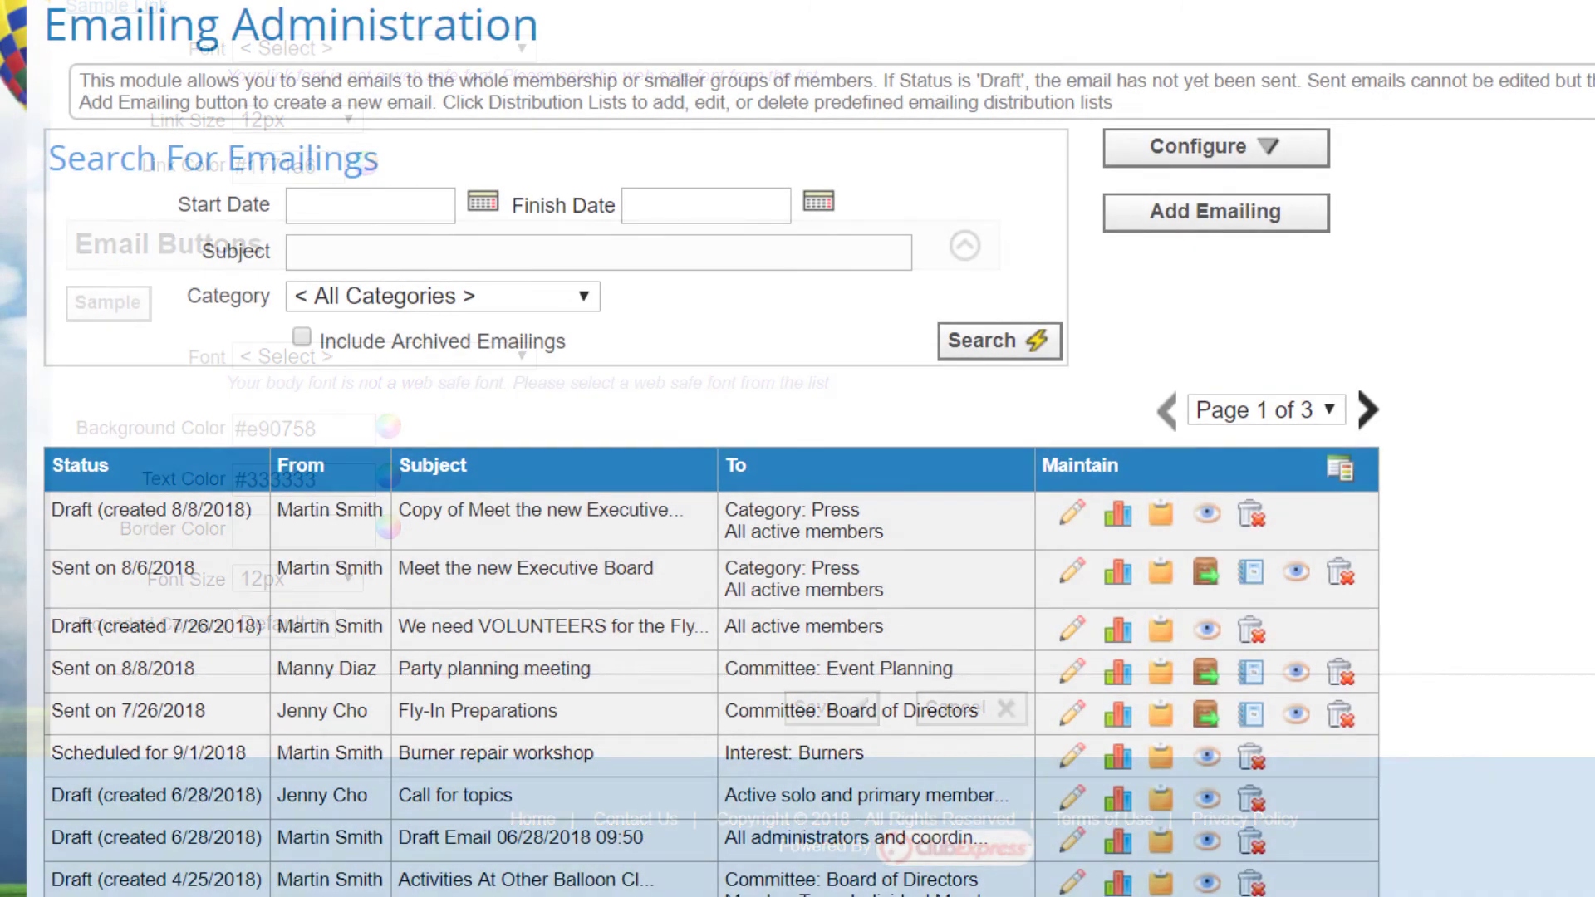
Step: View the Email Custom CSS page from Emailing Administration, and display the list of emailing configuration options again
left_click(1264, 162)
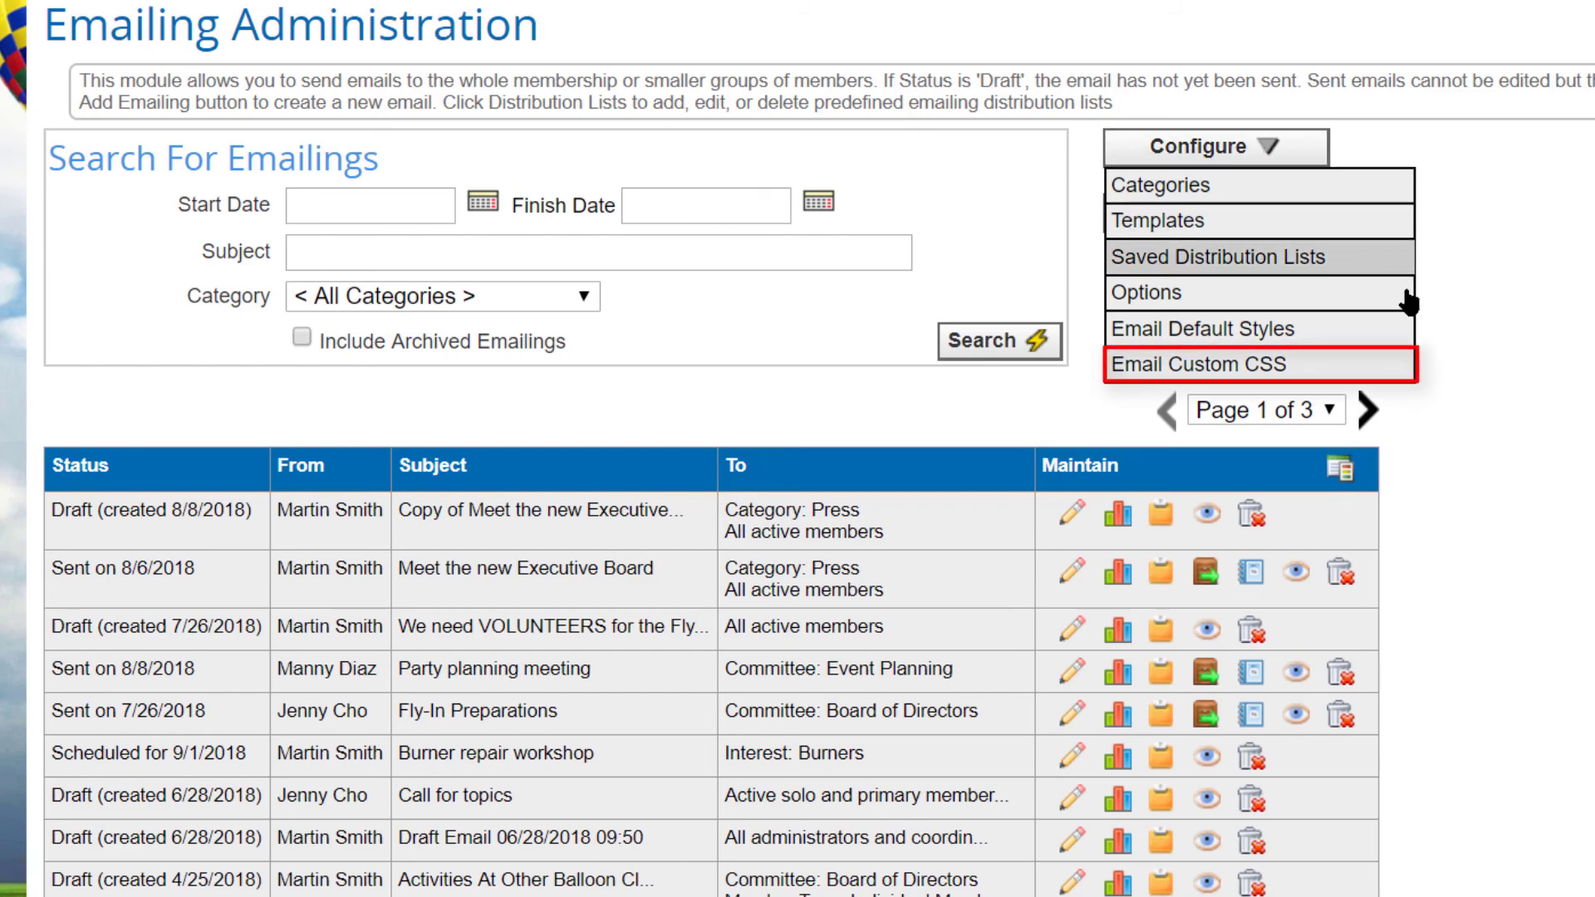
left_click(1379, 368)
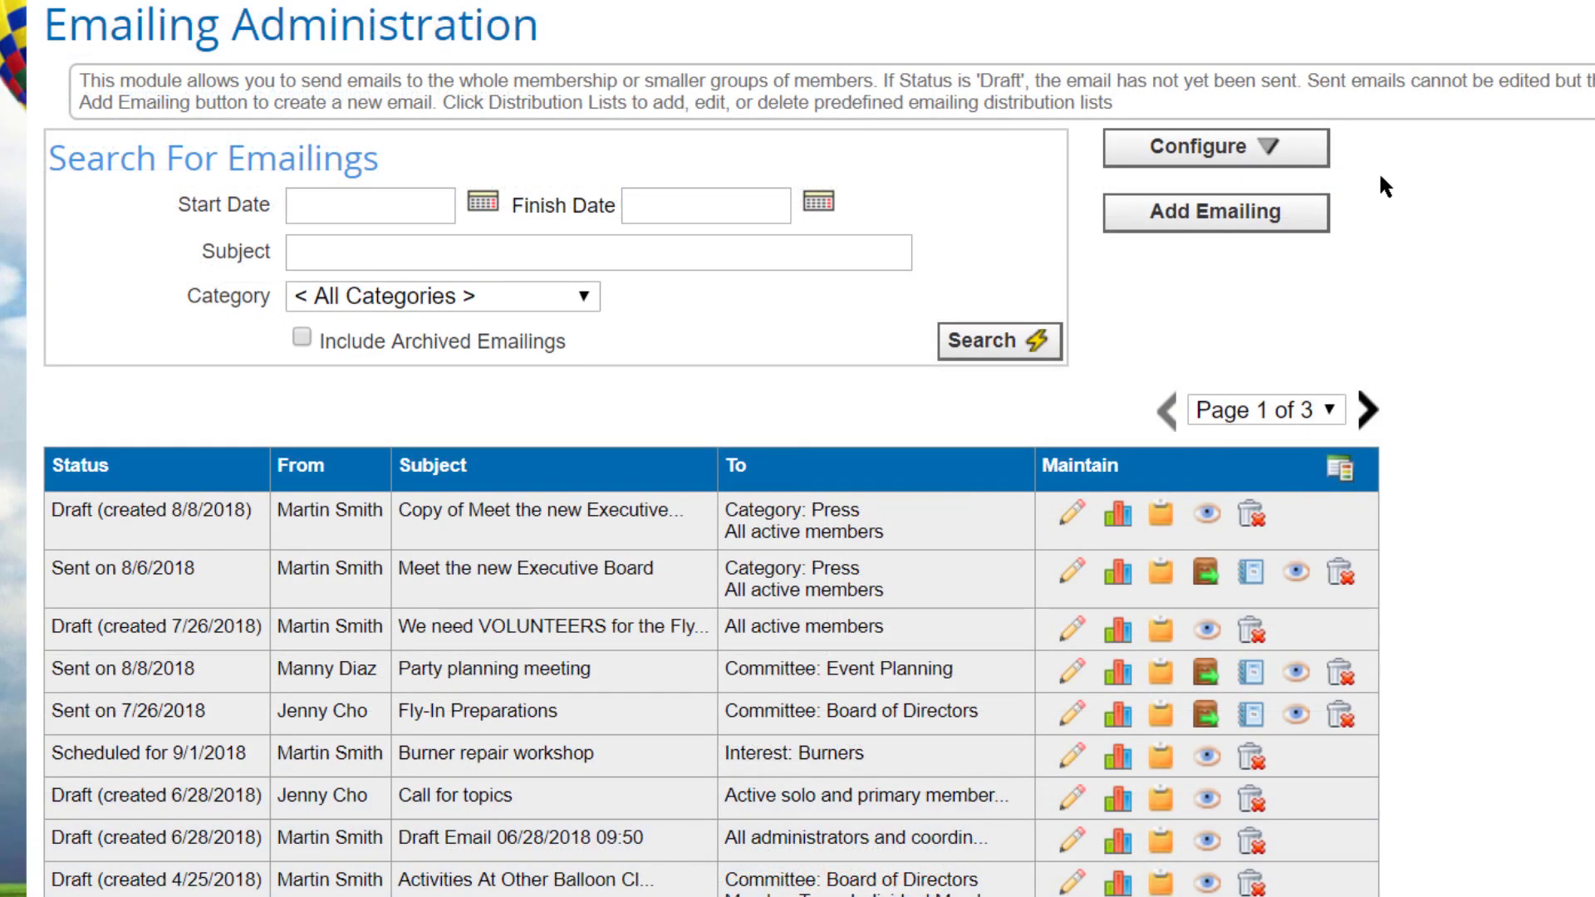
left_click(1266, 162)
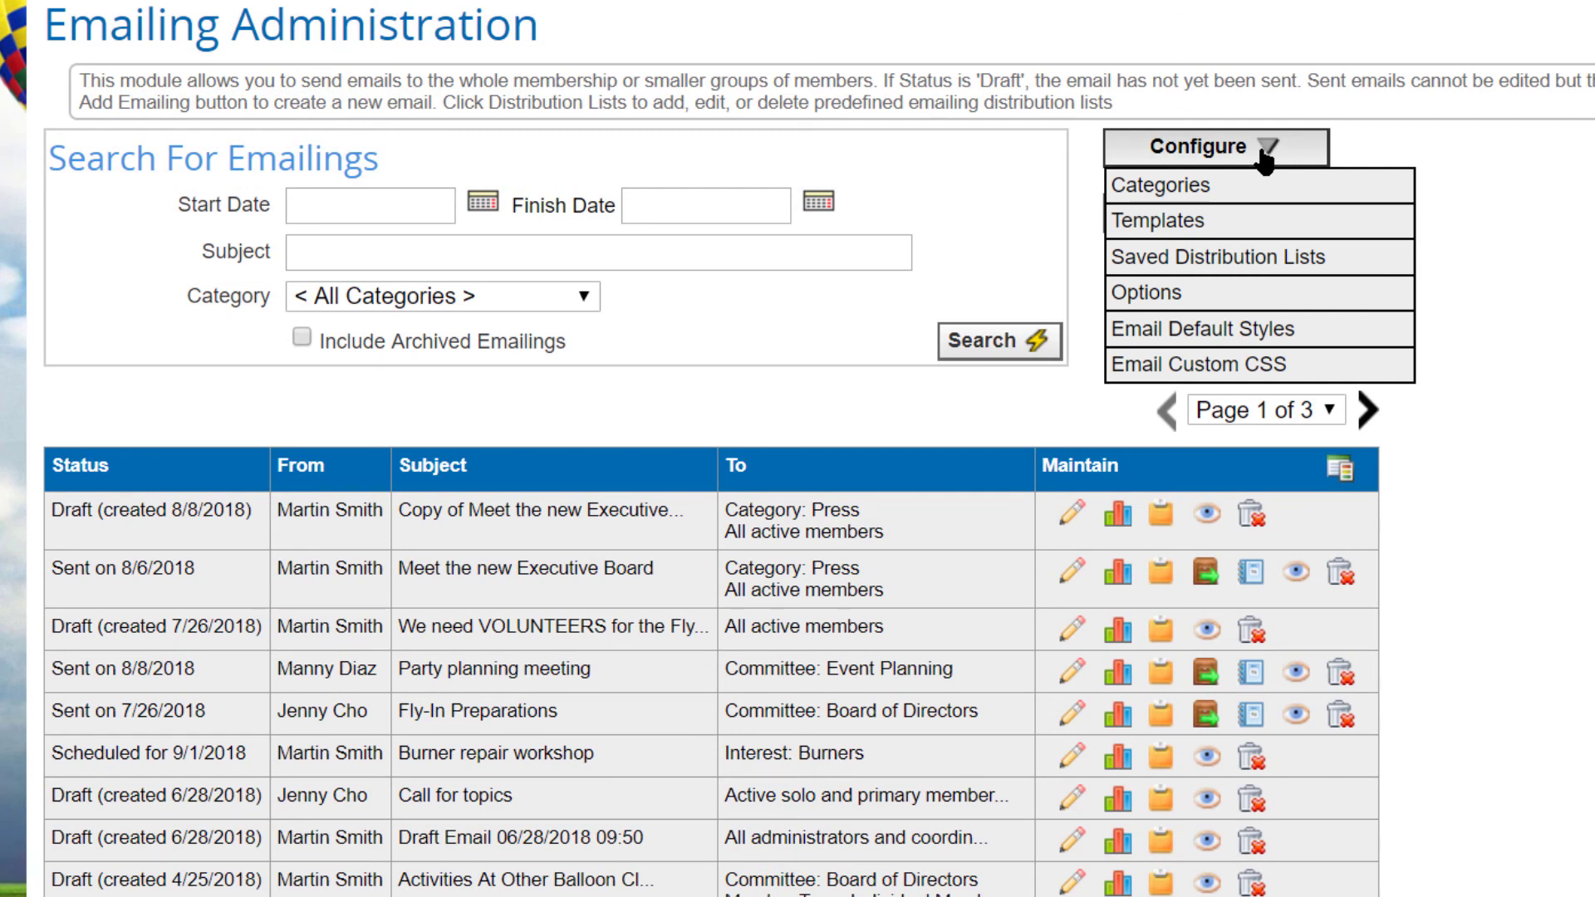